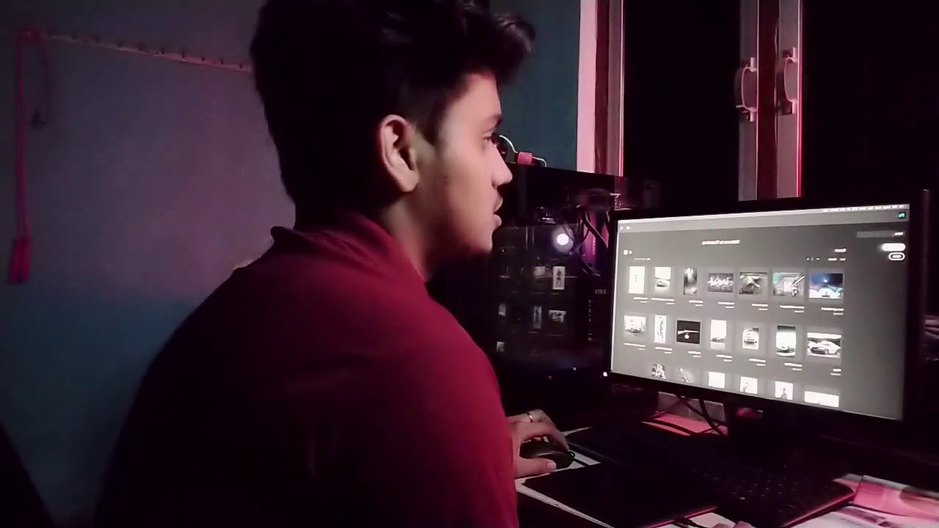
left_click(893, 248)
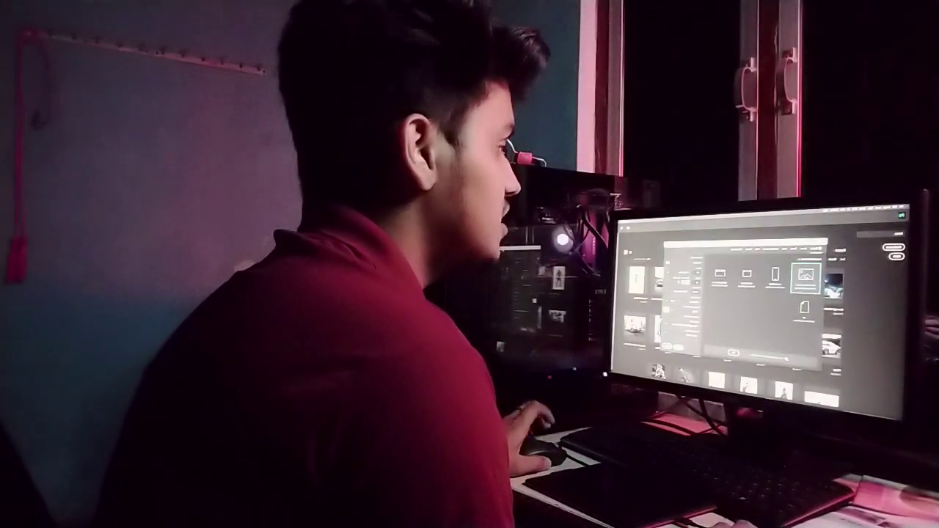
left_click(667, 346)
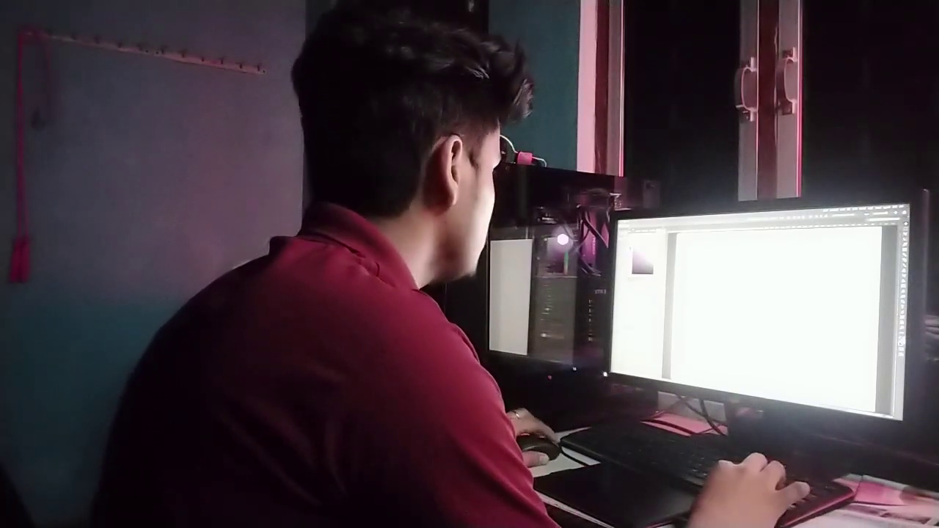
key("super+d")
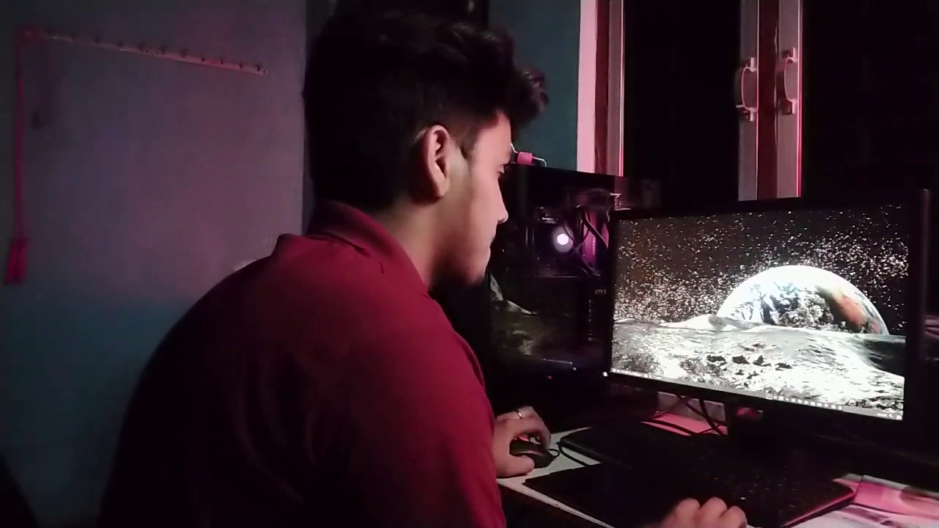
key("super+d")
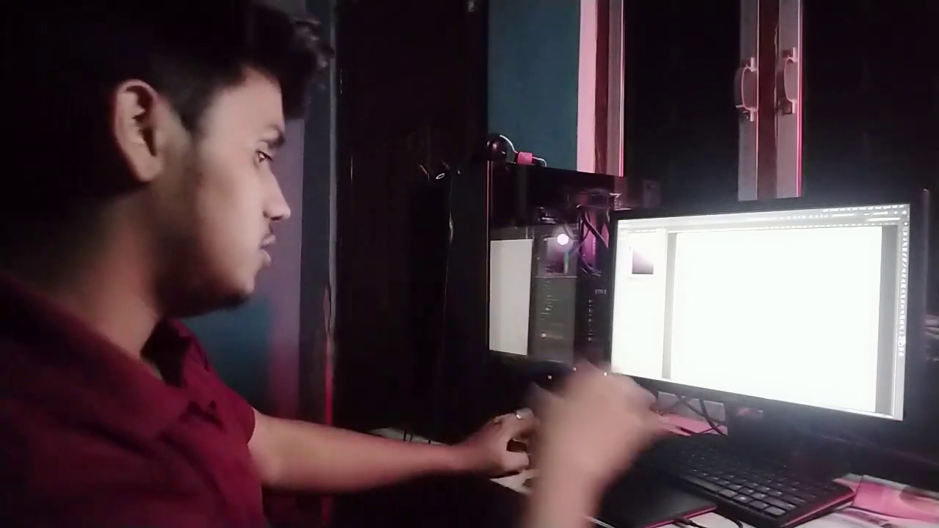
key("super")
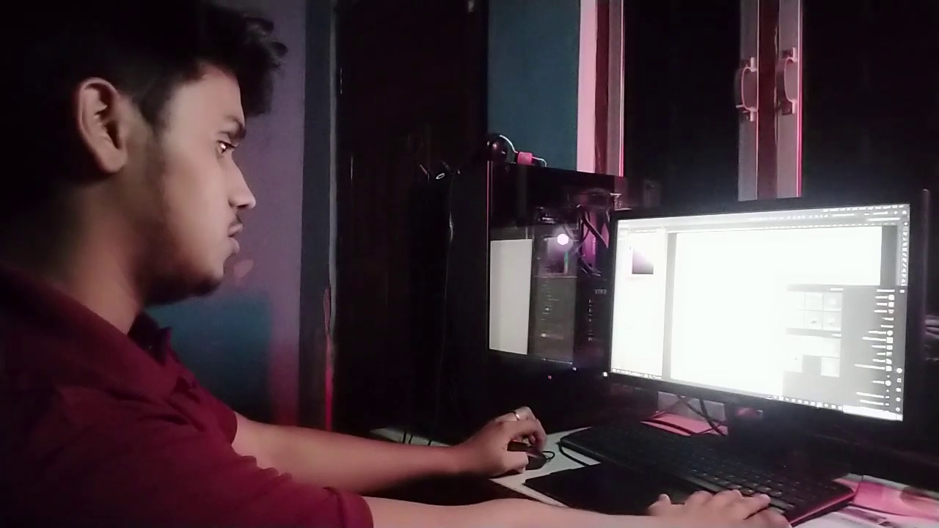
key("super+e")
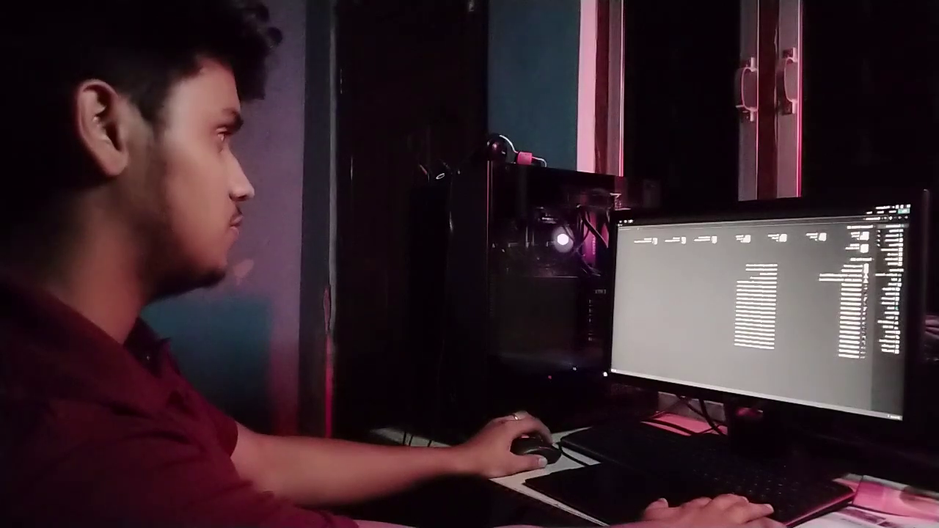
key("alt+Tab")
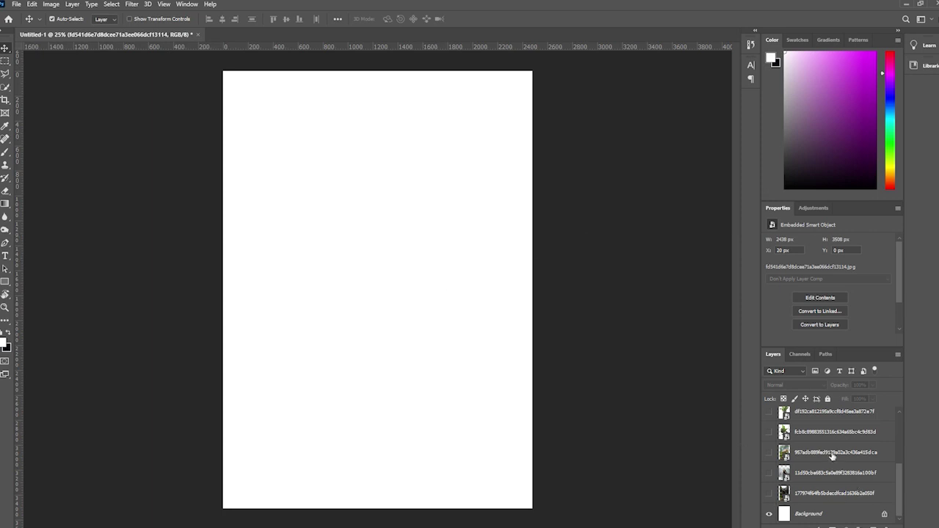
Rasterize all the imported image layers above the Background layer
left_click(819, 499)
scroll(821, 495, "up", 3)
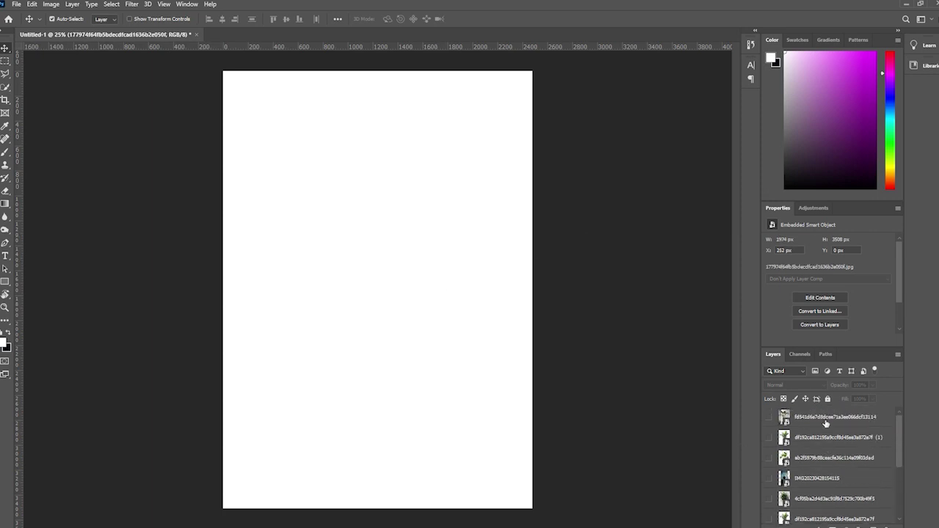
left_click(823, 420, "shift")
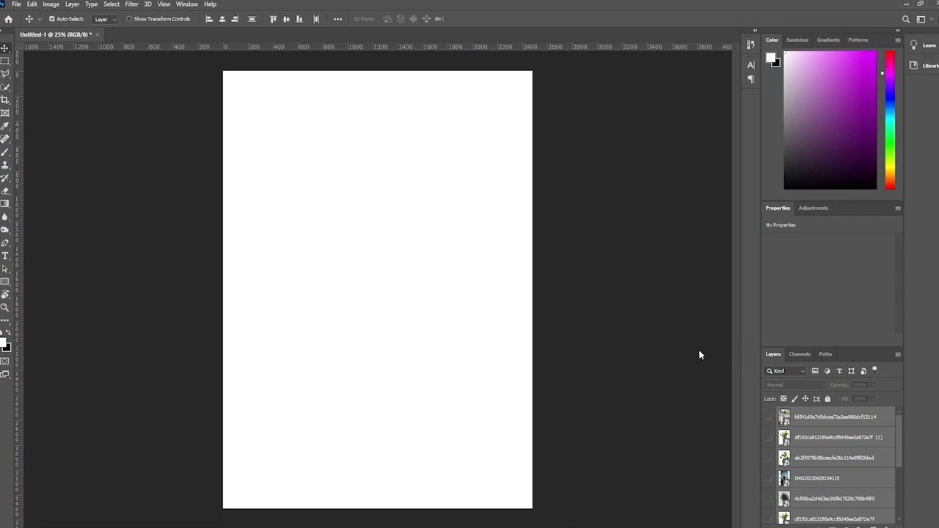
left_click(712, 290)
scroll(791, 435, "down", 5)
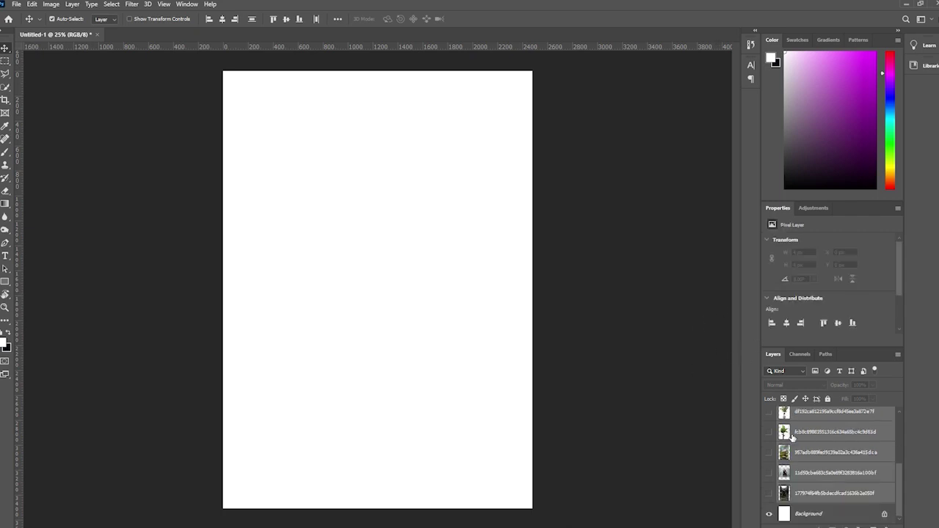
Show the temple image layer, scale it proportionally to 125.63% to fill the canvas width, and shift it slightly down
left_click(790, 498)
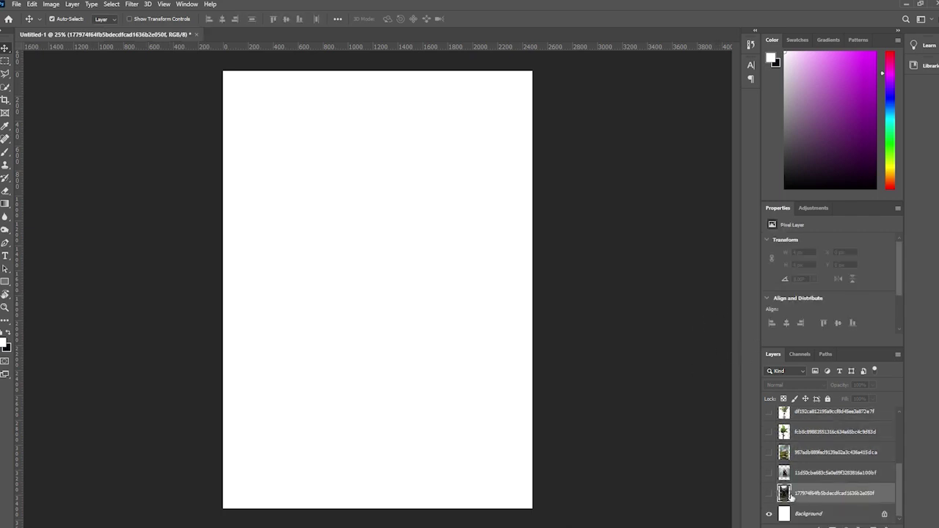
left_click(770, 493)
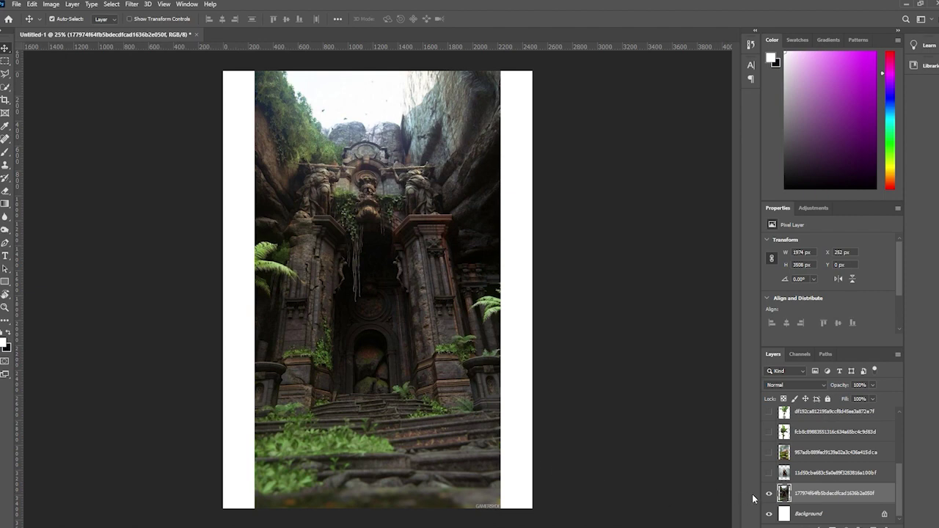
key("ctrl+t")
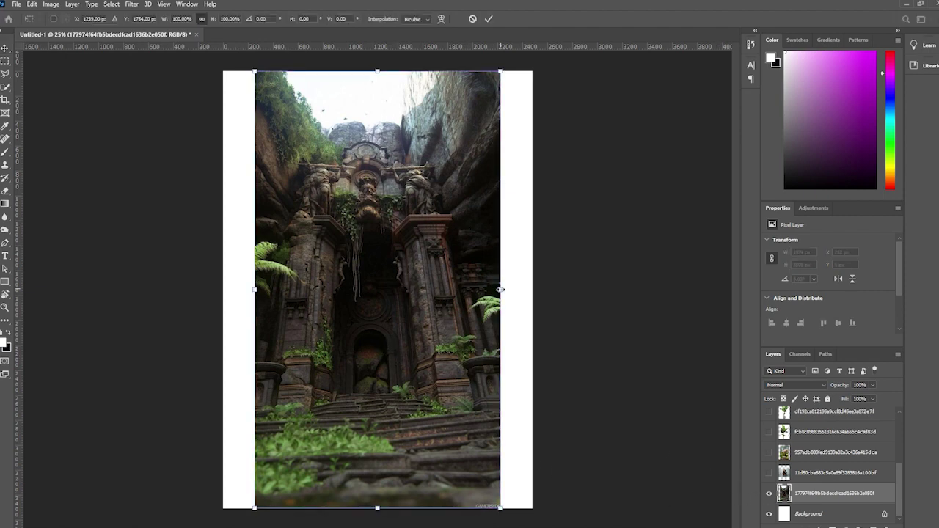
left_click_drag(500, 290, 532, 292)
left_click_drag(257, 292, 225, 298)
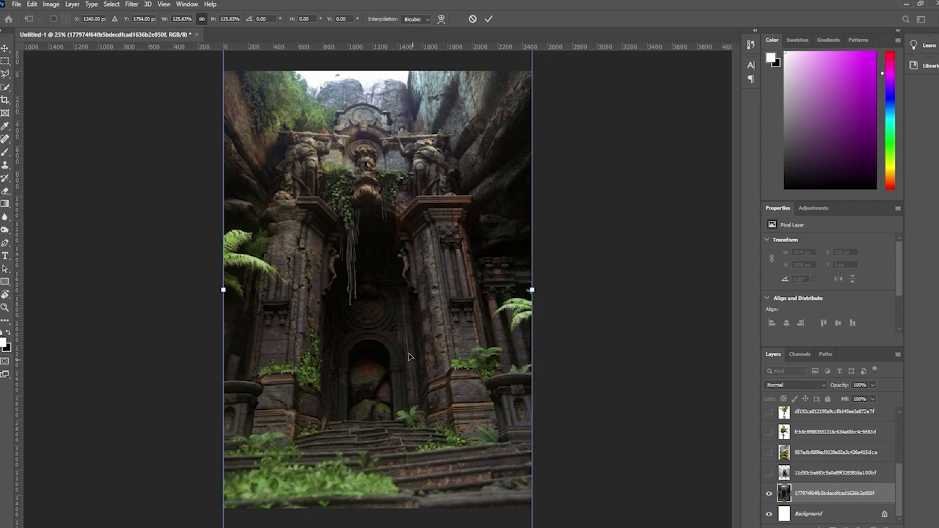
mouse_move(409, 357)
left_mouse_down()
mouse_move(407, 305)
mouse_move(409, 367)
left_mouse_up()
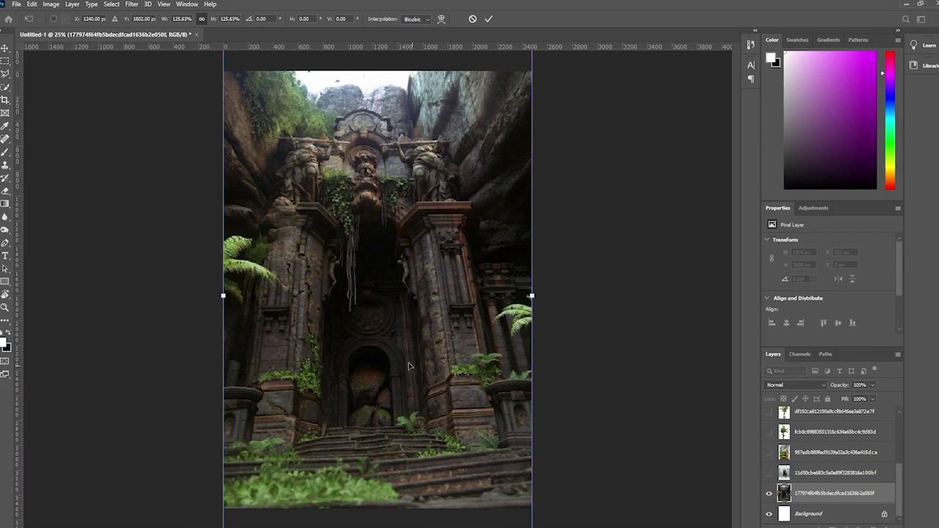
key("Return")
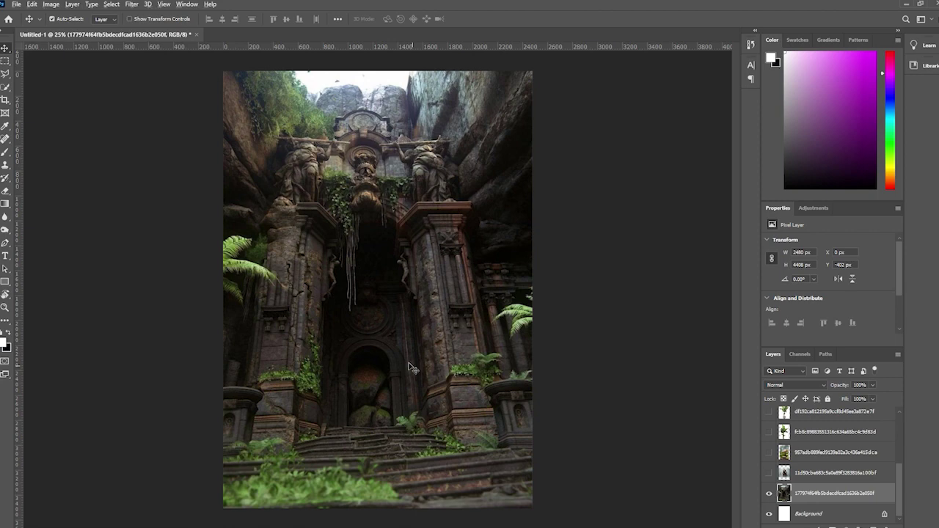
Darken the temple image heavily and shift its colours toward deep green stone and teal foliage
key("f")
key("f")
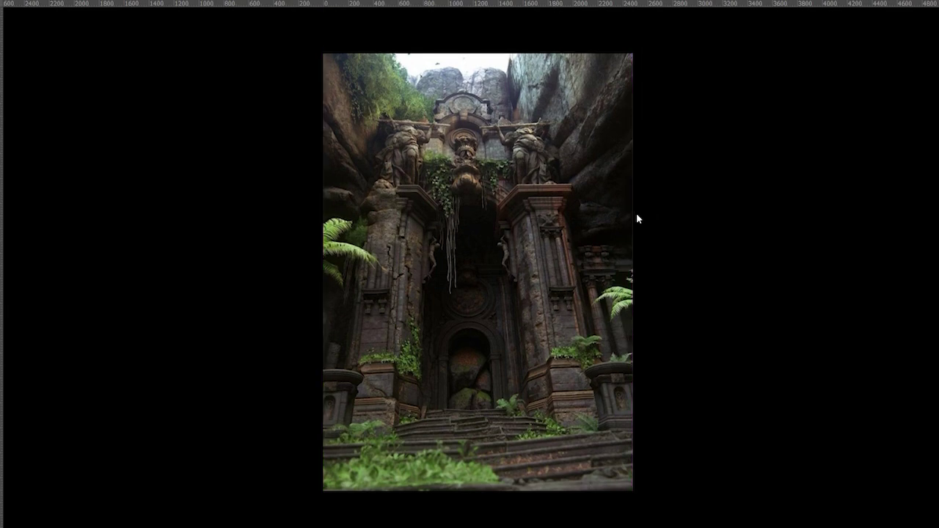
key("ctrl+z")
key("ctrl+z")
key("ctrl+z")
key("ctrl+z")
key("ctrl+z")
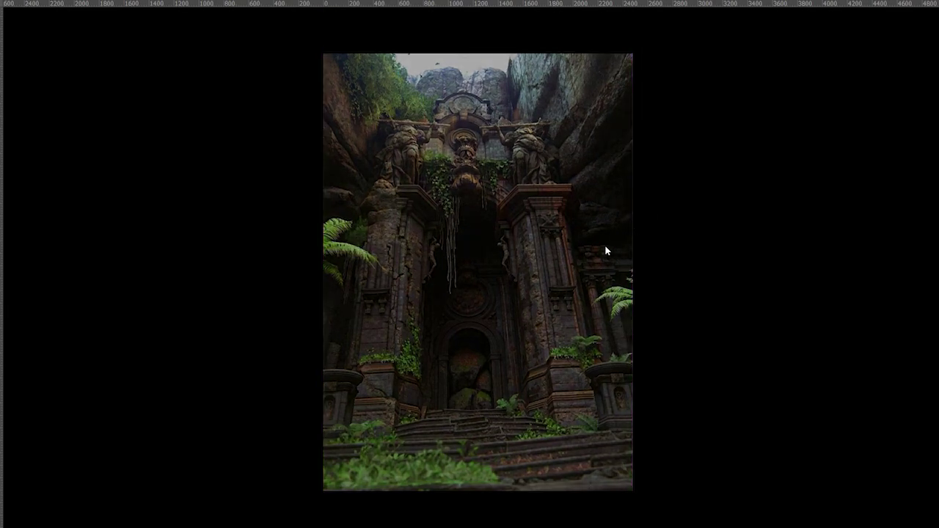
key("ctrl+z")
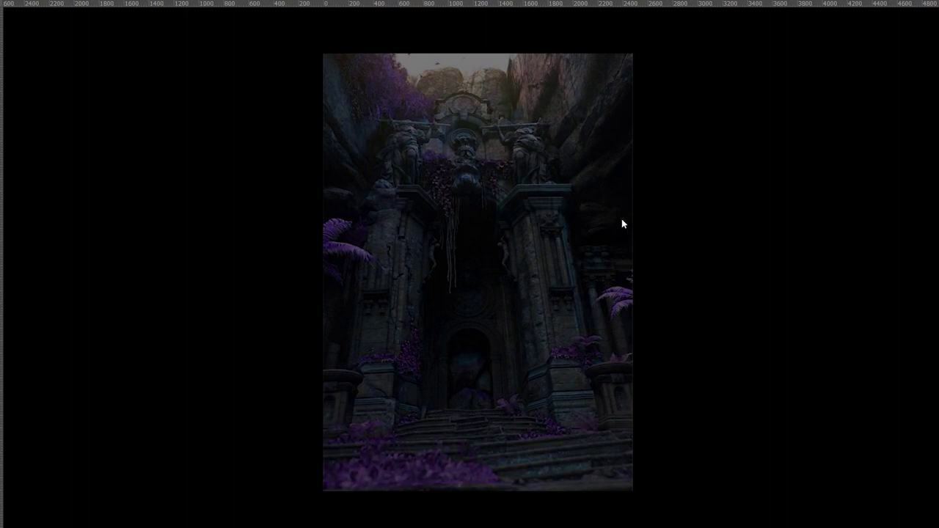
left_click(739, 162)
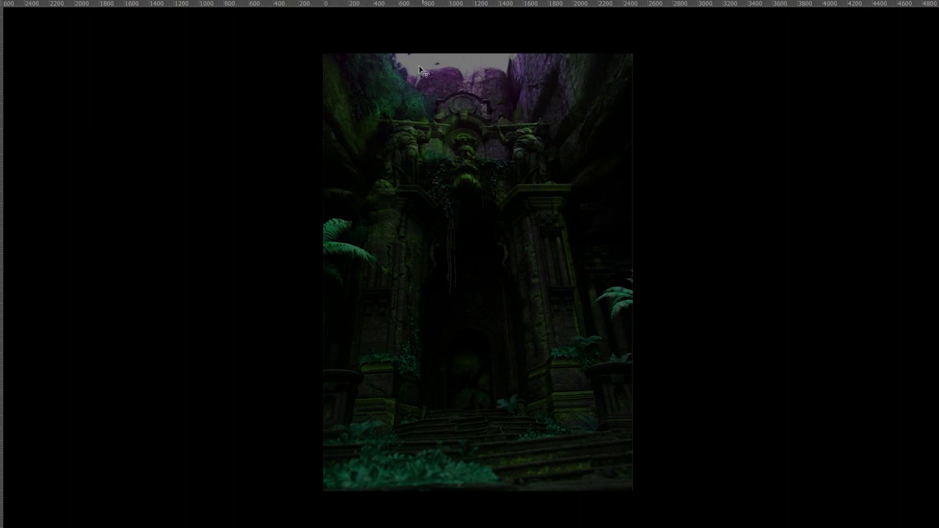
Select the bright sky between the rocks above the temple and darken it almost to black
mouse_move(416, 63)
left_mouse_down()
mouse_move(464, 57)
mouse_move(510, 74)
mouse_move(487, 78)
left_mouse_up()
left_click_drag(618, 236, 588, 241)
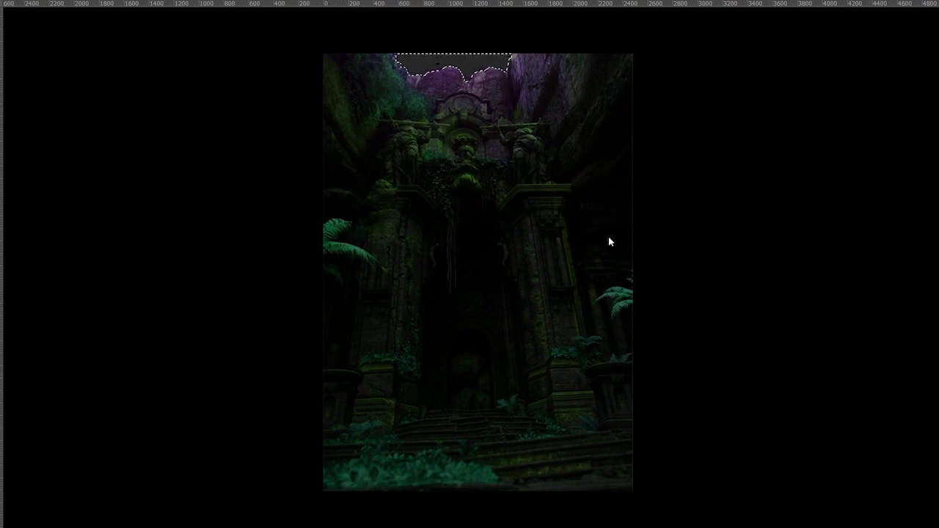
key("ctrl+d")
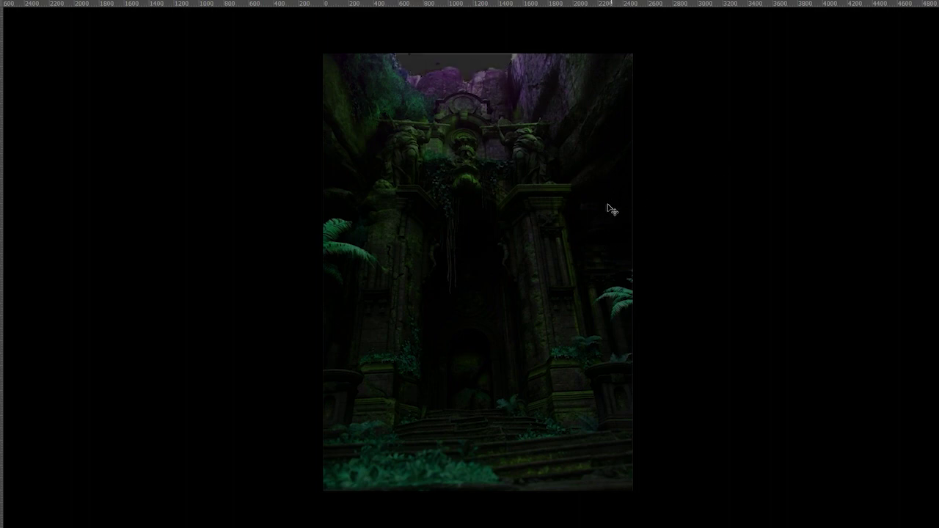
key("ctrl+shift+d")
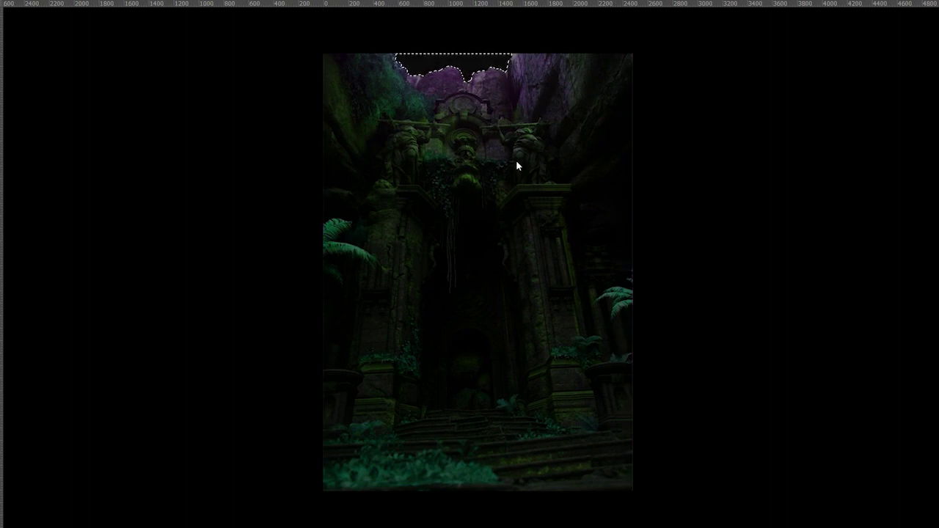
key("i")
key("v")
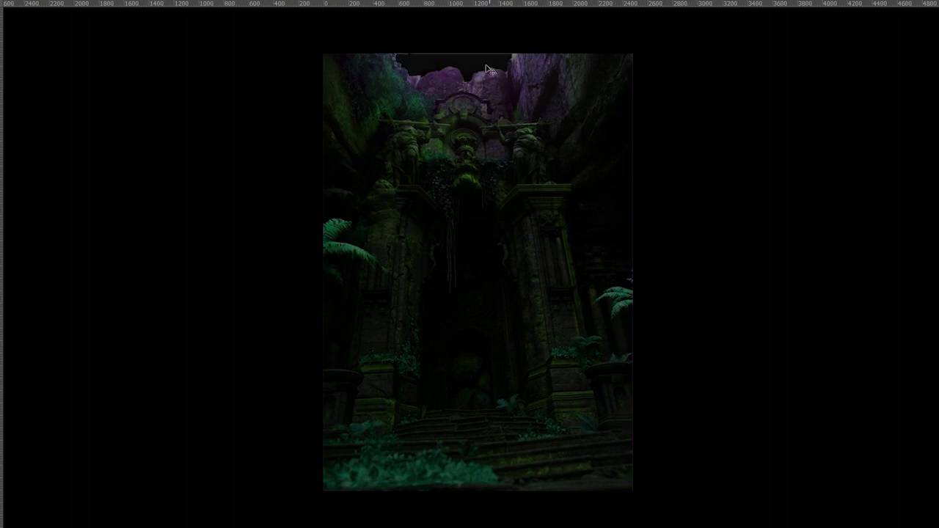
Brush soft dark shading over the rock walls and outer edges of the temple scene
key("b")
mouse_move(604, 154)
left_mouse_down()
mouse_move(454, 124)
mouse_move(628, 122)
mouse_move(596, 174)
left_mouse_up()
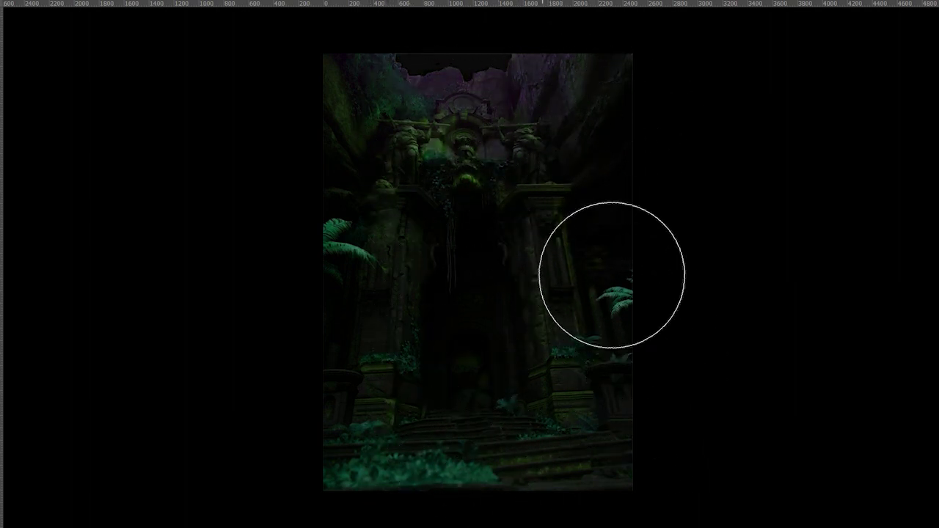
key("v")
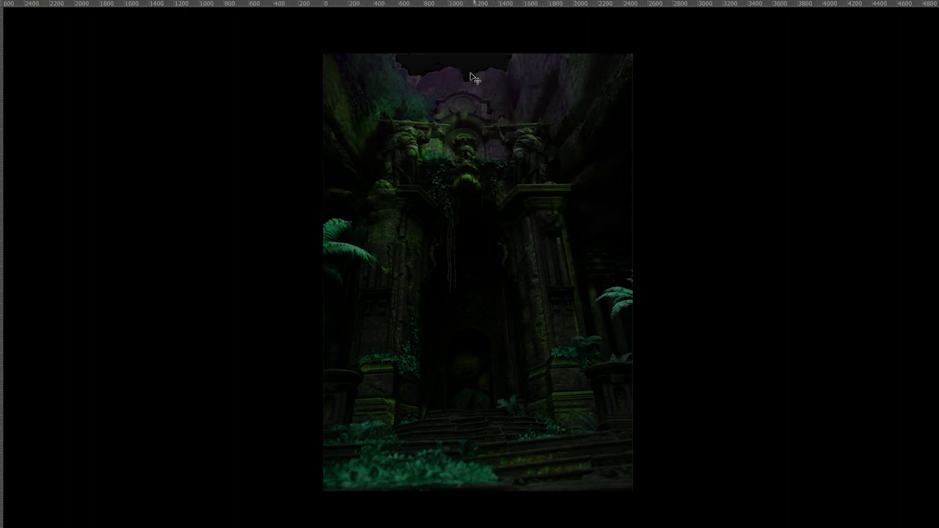
Select the sky area above the temple and tint it with a vivid purple using a soft brush at 12% opacity
left_click(475, 62)
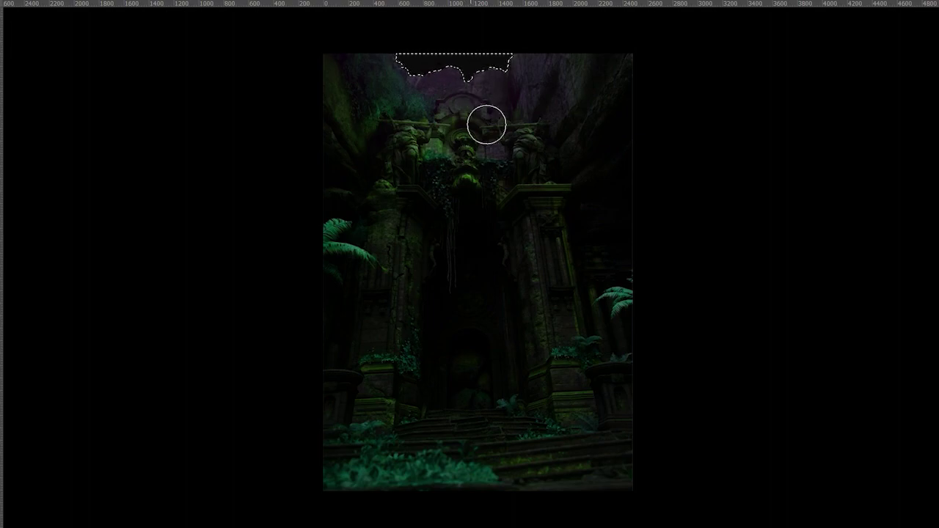
left_click_drag(487, 82, 449, 77)
key("f")
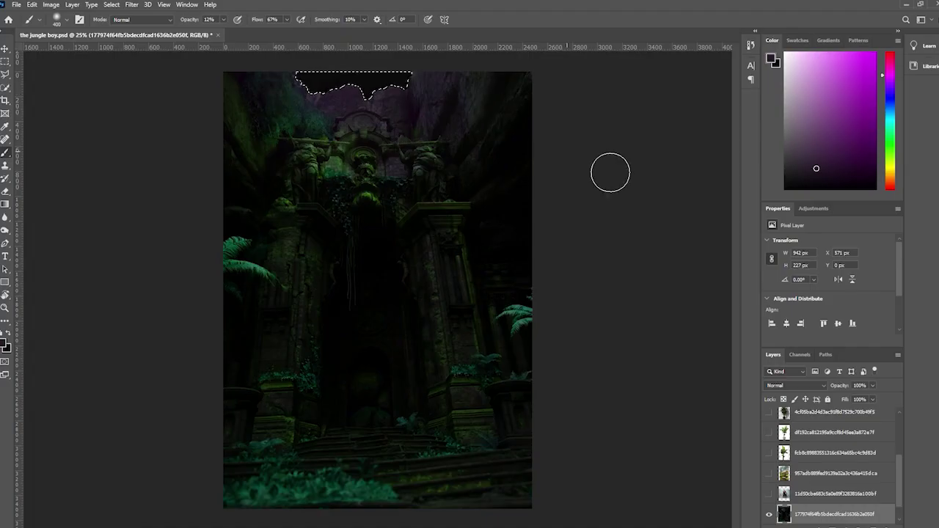
left_click_drag(871, 93, 878, 86)
key("f")
key("f")
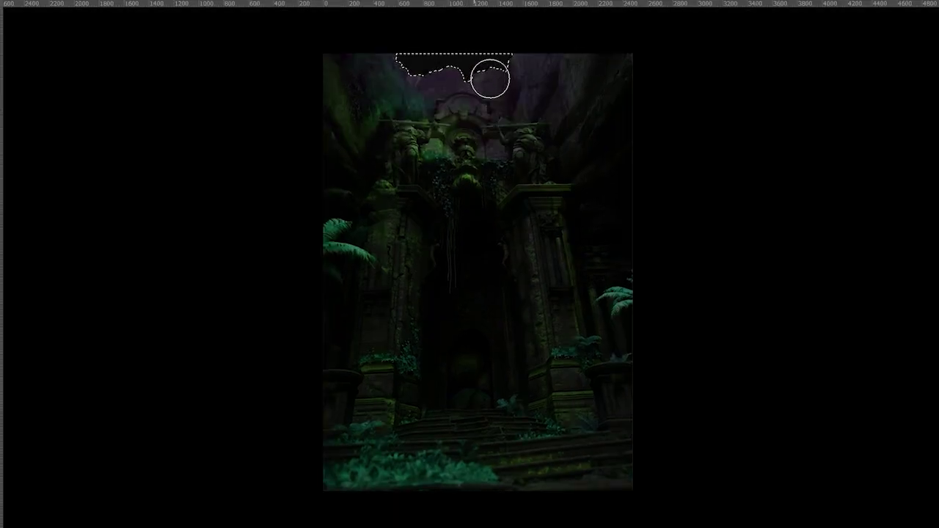
key("b")
mouse_move(523, 82)
left_mouse_down()
mouse_move(481, 68)
mouse_move(391, 78)
left_mouse_up()
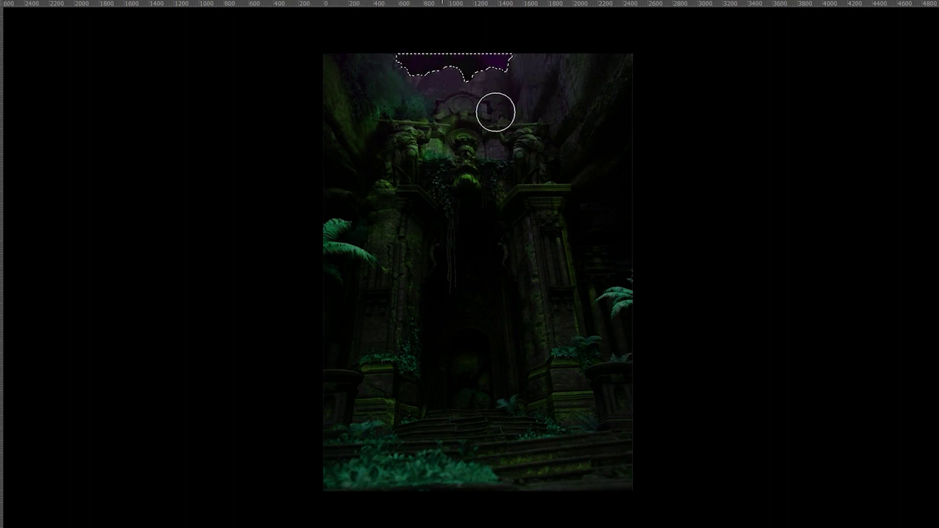
key("ctrl+d")
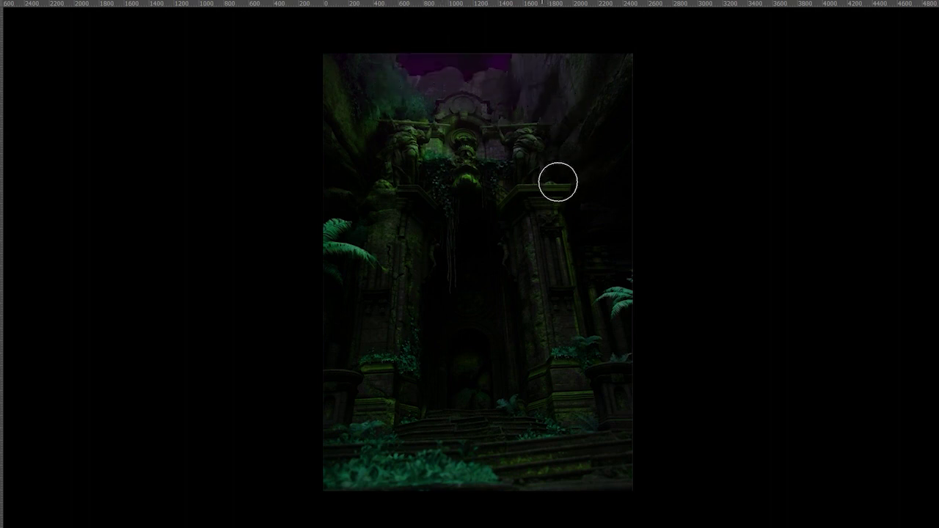
Show the mammoth image layer directly above the temple layer and make it the active layer
key("f")
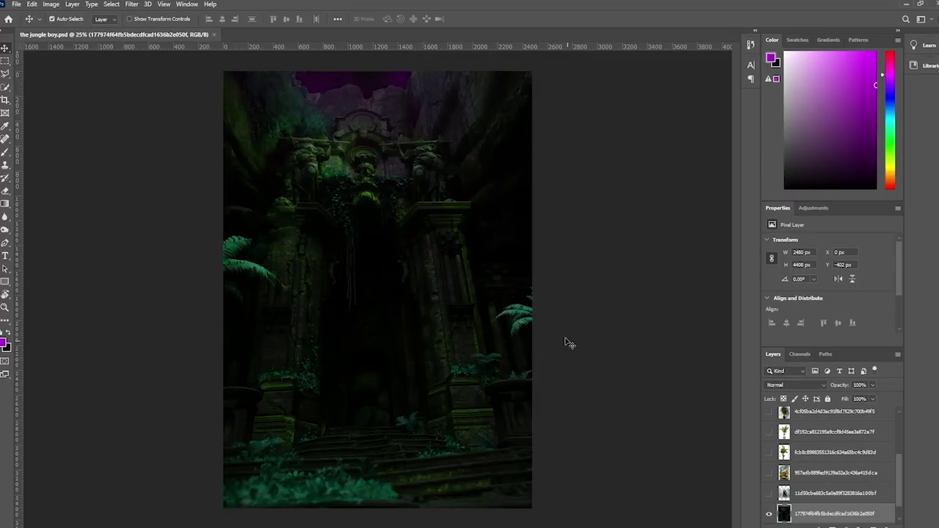
left_click(770, 494)
left_click(815, 494)
key("f")
key("f")
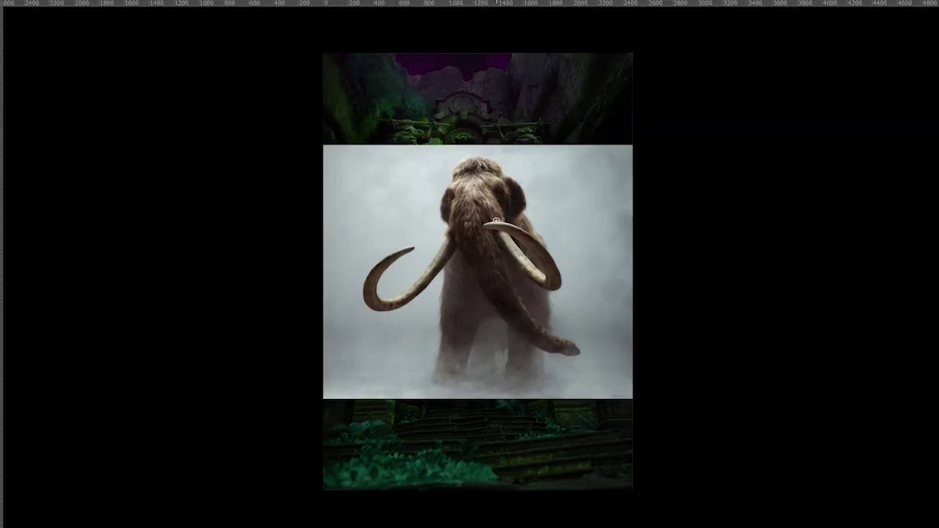
Select the mammoth's body, tusks, trunk and legs along their outline with the Quick Selection tool
scroll(461, 169, "up", 3)
mouse_move(474, 188)
left_mouse_down()
mouse_move(451, 220)
mouse_move(435, 342)
mouse_move(284, 395)
mouse_move(249, 427)
mouse_move(372, 441)
mouse_move(362, 440)
left_mouse_up()
left_click_drag(363, 390, 362, 349)
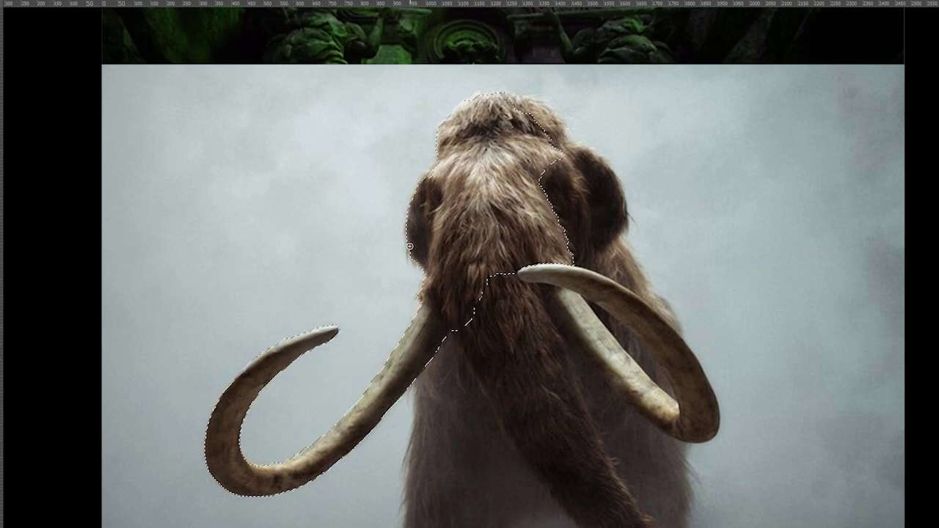
left_click_drag(454, 295, 520, 390)
left_click_drag(520, 391, 462, 313)
mouse_move(466, 20)
left_mouse_down()
mouse_move(556, 99)
mouse_move(573, 205)
mouse_move(540, 303)
mouse_move(373, 425)
mouse_move(411, 317)
left_mouse_up()
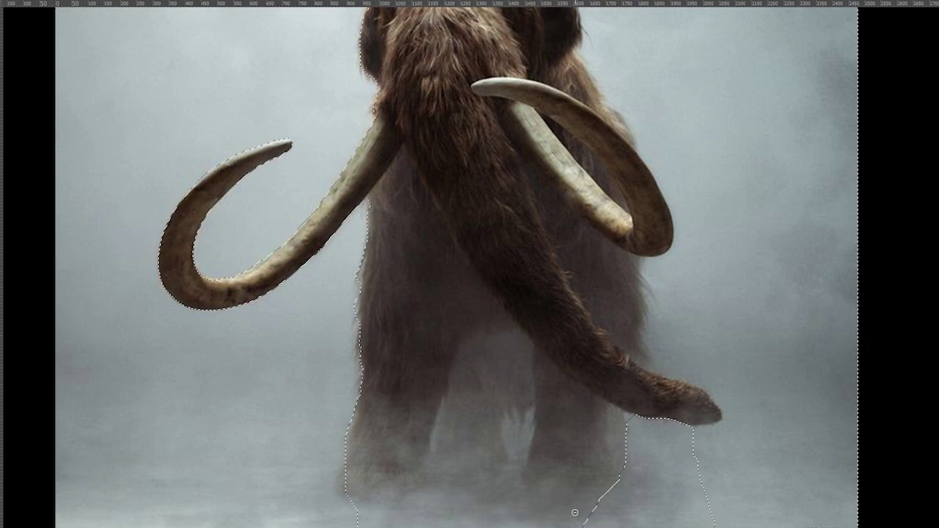
mouse_move(575, 513)
left_mouse_down()
mouse_move(553, 420)
mouse_move(702, 433)
mouse_move(777, 410)
mouse_move(733, 141)
mouse_move(662, 82)
left_mouse_up()
mouse_move(598, 433)
left_mouse_down()
mouse_move(556, 477)
mouse_move(512, 437)
mouse_move(493, 465)
left_mouse_up()
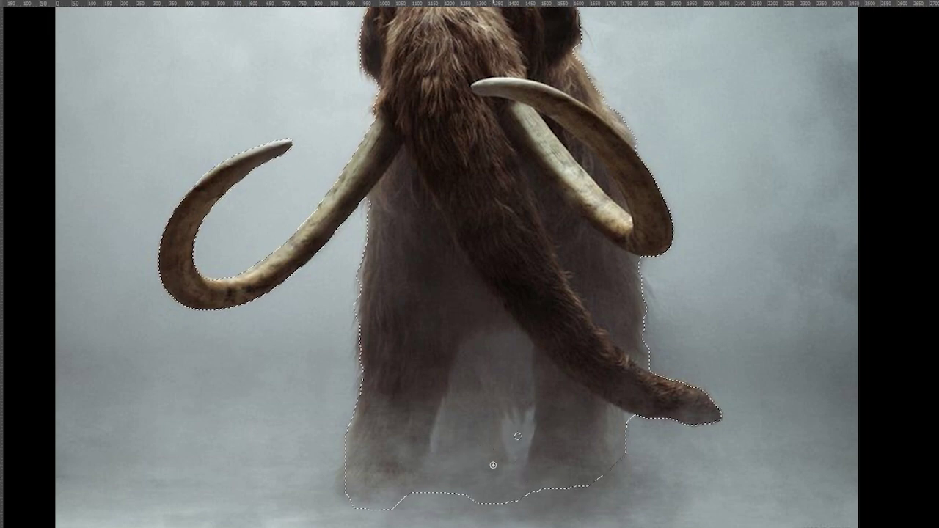
Trim the selection around the mammoth's head and remove the grey background surrounding the animal
scroll(488, 396, "up", 5)
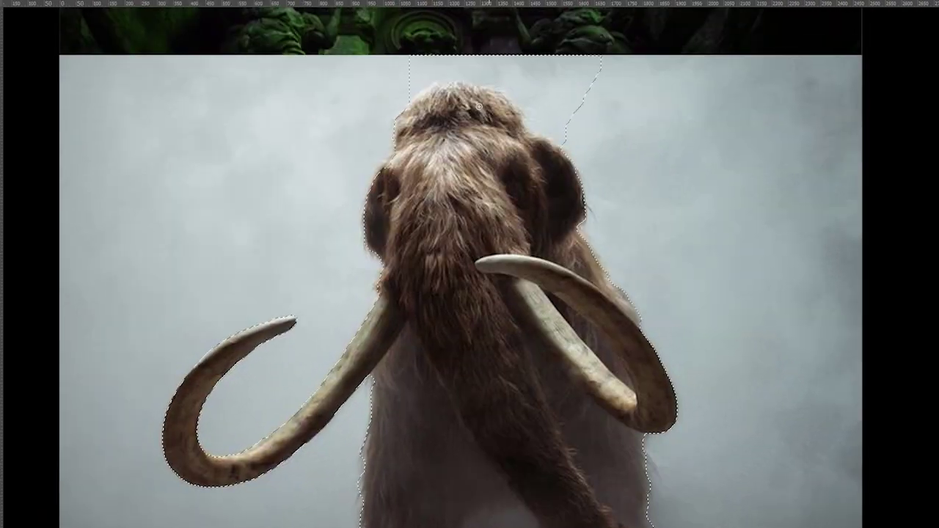
left_click_drag(540, 92, 470, 68)
left_click_drag(430, 151, 424, 136)
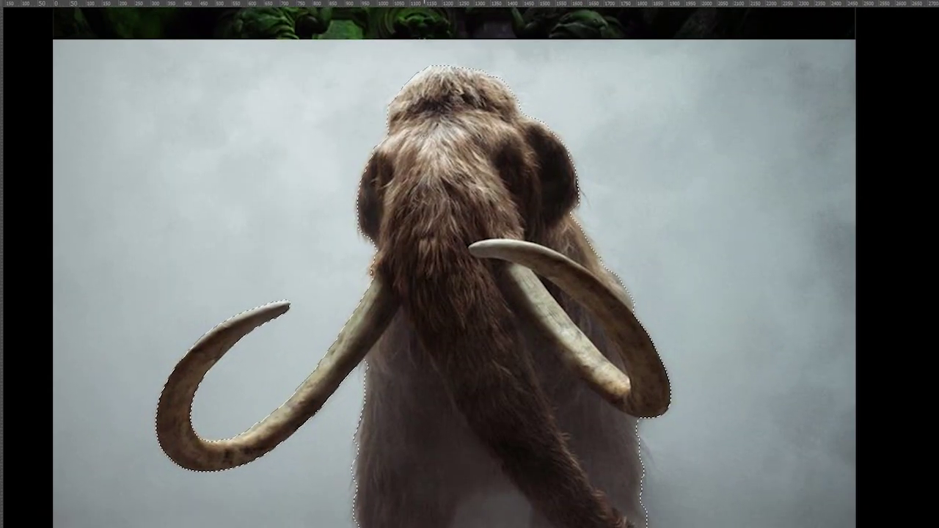
left_click_drag(507, 346, 500, 160)
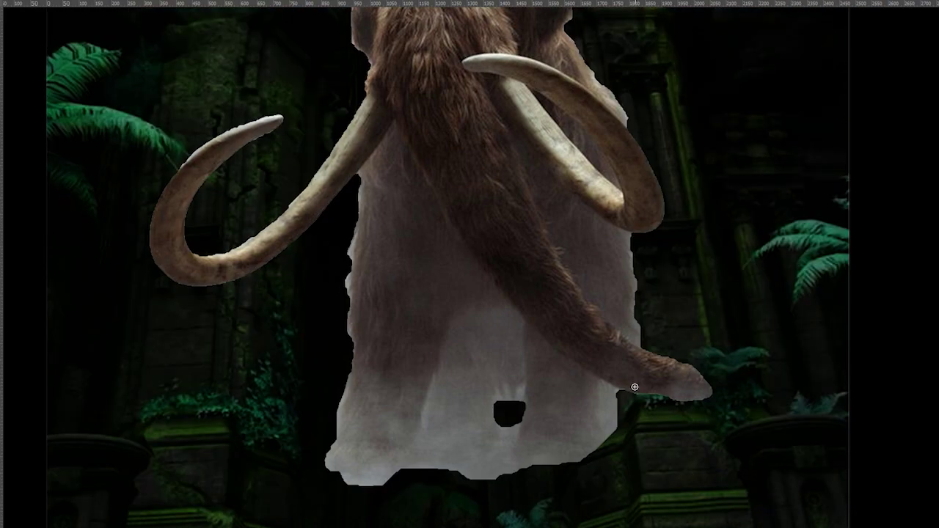
scroll(517, 307, "up", 2)
key("f")
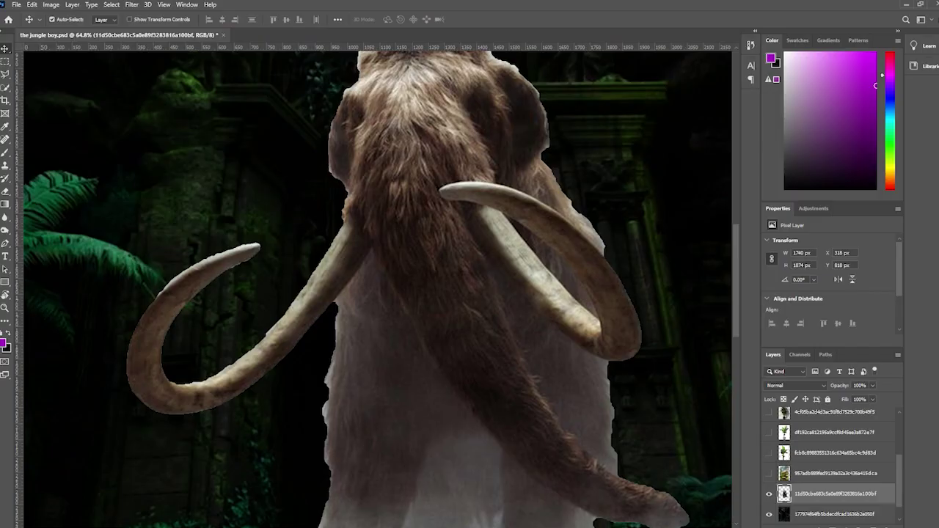
Hide the temple layer, compare the cut-out's colour channels and duplicate the blue channel
left_click(767, 516)
left_click(799, 355)
left_click(767, 391)
left_click(768, 410)
left_click(813, 431)
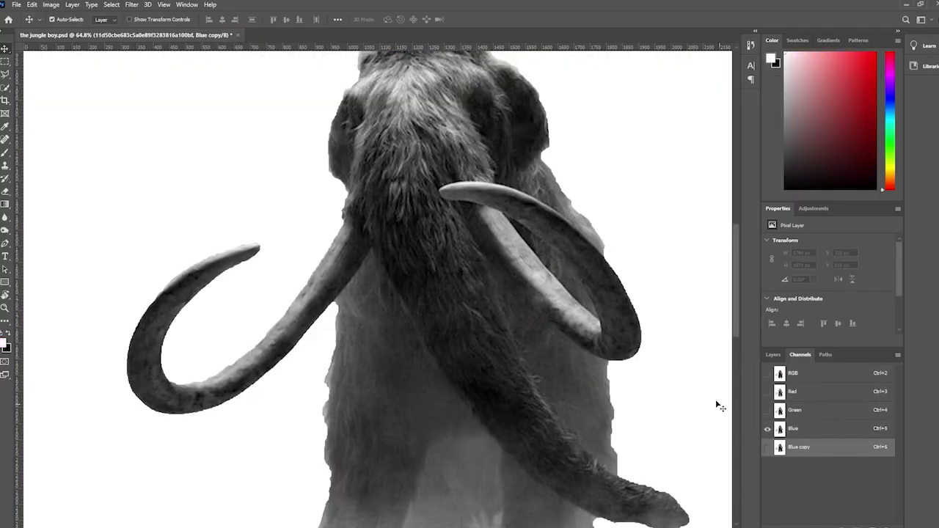
Use Levels to turn the blue channel copy into a solid black mammoth silhouette, and load it as a selection in the full-colour image
key("ctrl+l")
left_click_drag(507, 163, 594, 183)
left_click_drag(533, 282, 508, 211)
left_click_drag(615, 163, 619, 163)
left_click_drag(449, 167, 459, 312)
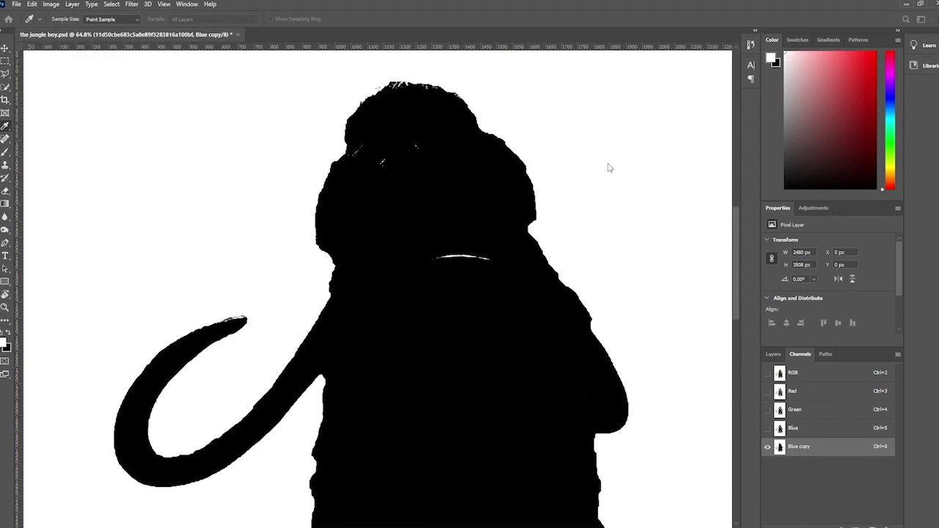
left_click_drag(608, 164, 613, 164)
left_click_drag(485, 427, 497, 309)
left_click(679, 67)
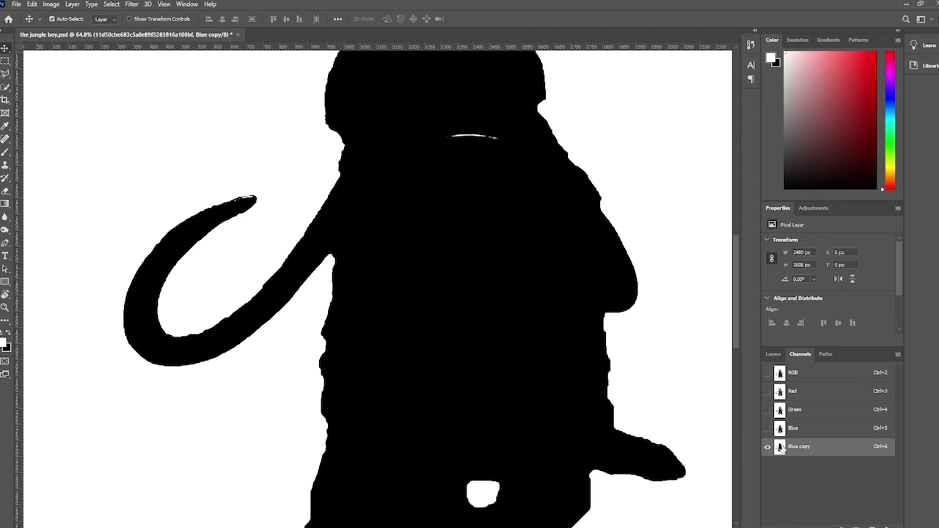
left_click(779, 449, "ctrl")
key("ctrl+2")
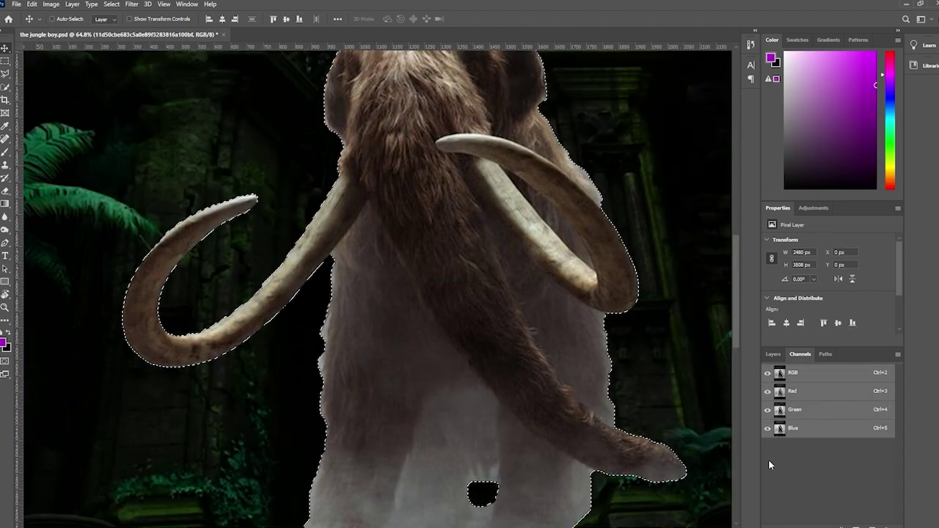
Undo the silhouette attempt, duplicate the blue channel again and give the full mammoth image a tonal layer mask
key("ctrl+z")
left_click(801, 429)
left_click_drag(800, 429, 872, 526)
left_click(773, 355)
left_click(801, 354)
left_click_drag(564, 246, 523, 292)
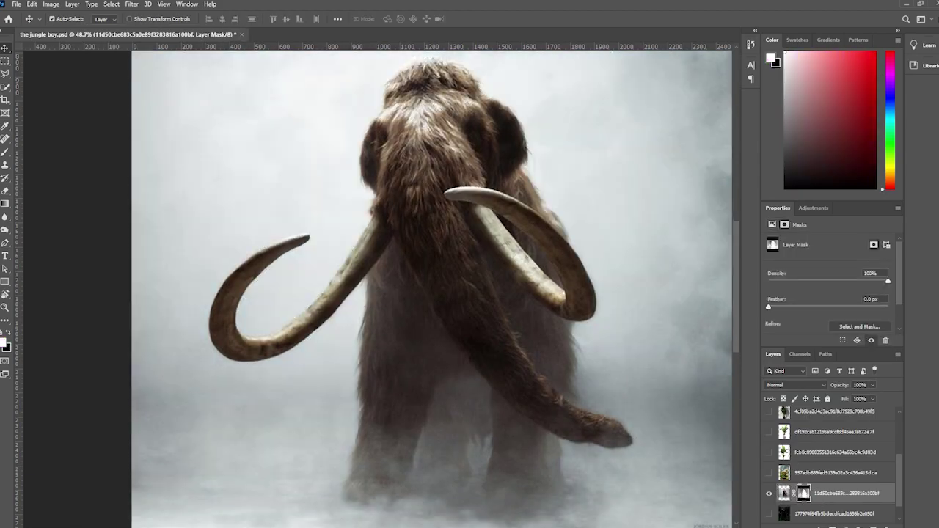
Show the white Background layer behind the masked mammoth image
left_click(806, 522)
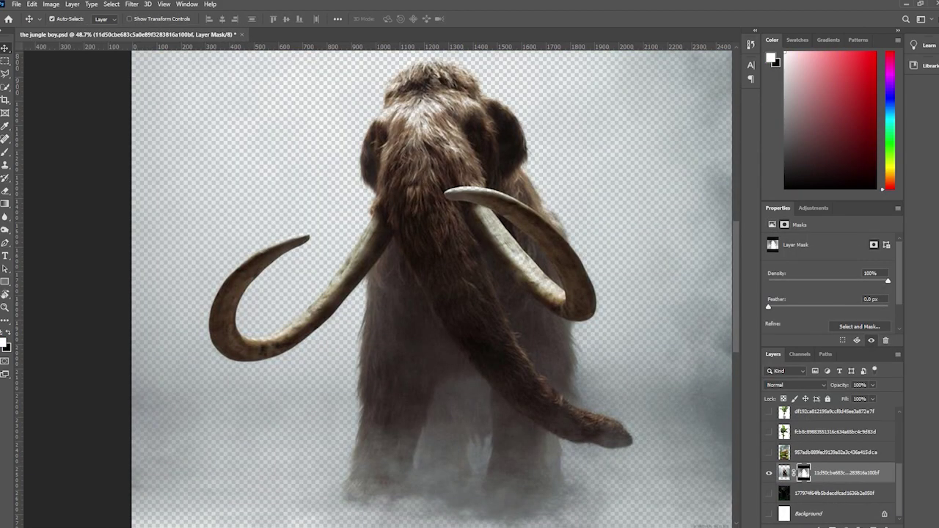
left_click(768, 514)
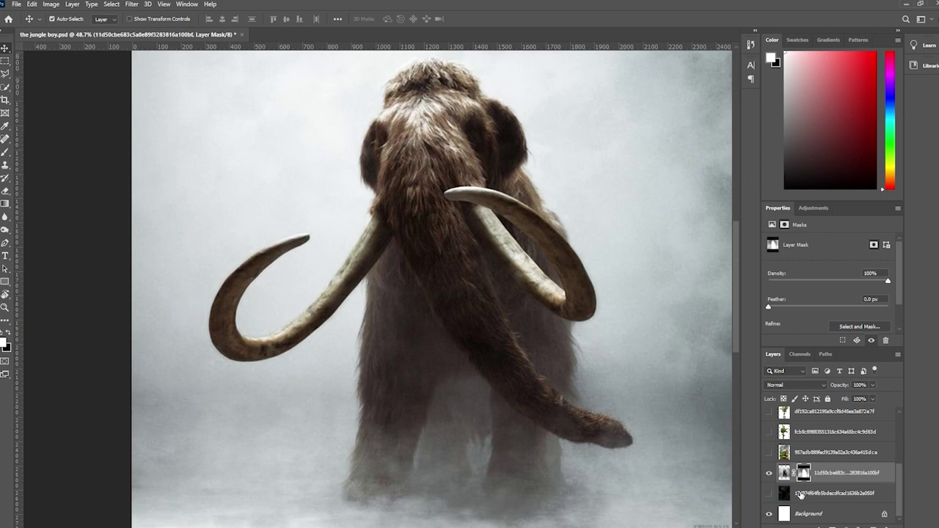
left_click_drag(648, 425, 618, 435)
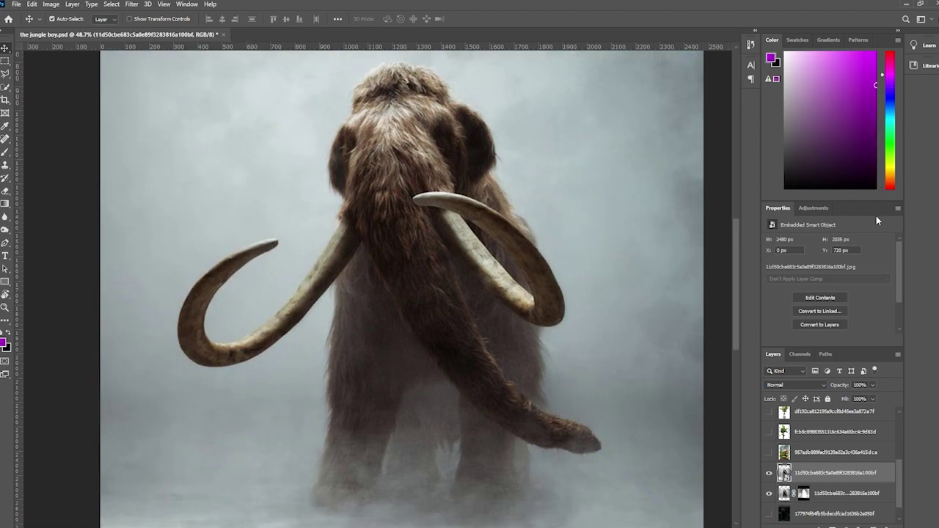
Rasterize the unmasked mammoth copy, place it directly beneath the masked mammoth layer and hide the masked one
left_click(798, 474)
left_click_drag(798, 475, 830, 502)
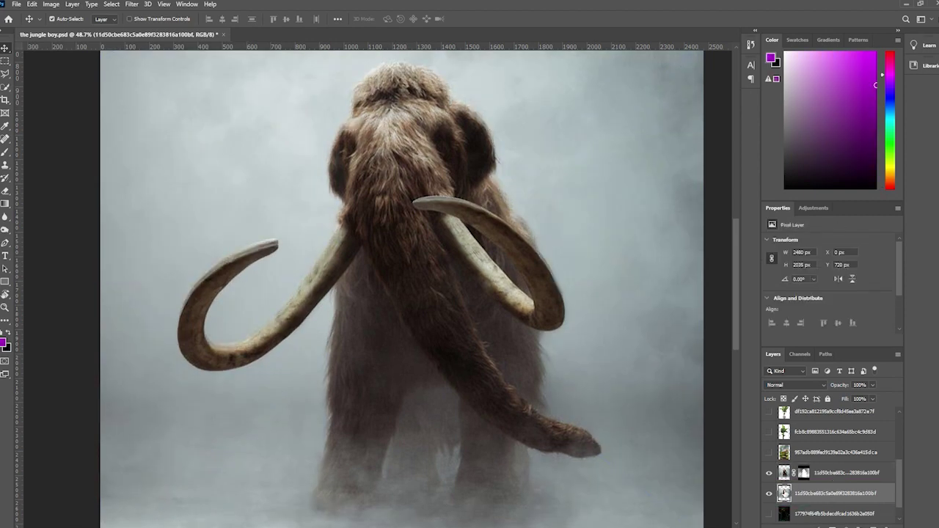
left_click(769, 473)
Select the whole mammoth on the unmasked layer with Quick Selection, including tusks, trunk and foggy legs
key("w")
left_click_drag(402, 138, 384, 69)
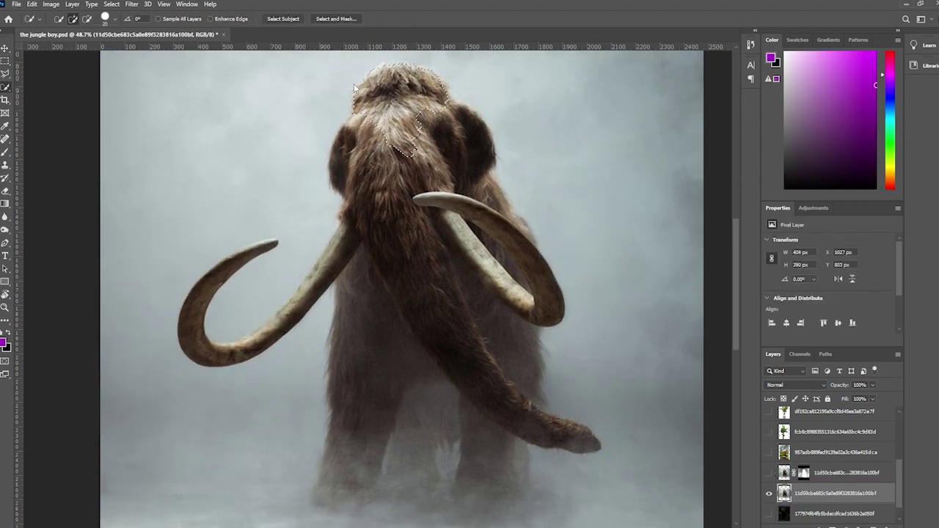
left_click_drag(496, 257, 484, 144)
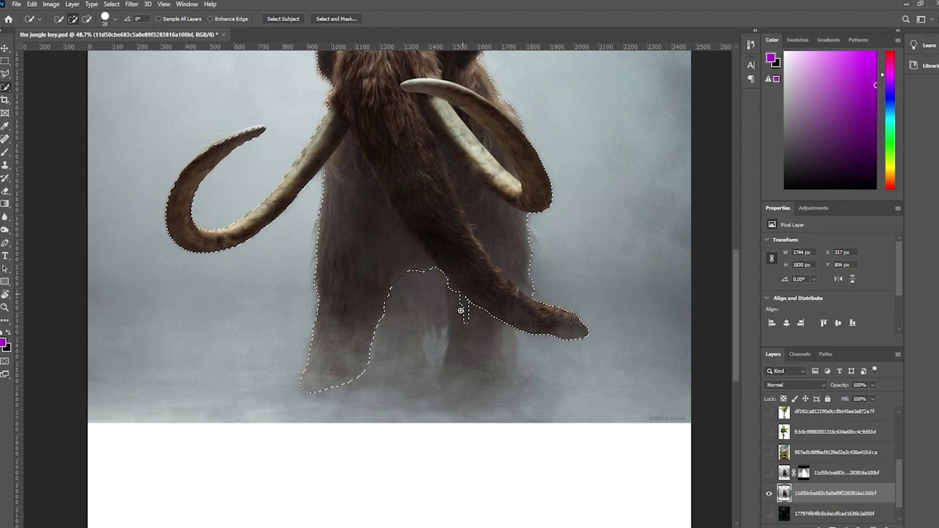
mouse_move(462, 310)
left_mouse_down()
mouse_move(505, 367)
mouse_move(470, 375)
left_mouse_up()
mouse_move(388, 309)
left_mouse_down()
mouse_move(378, 359)
mouse_move(419, 397)
left_mouse_up()
key("ctrl+z")
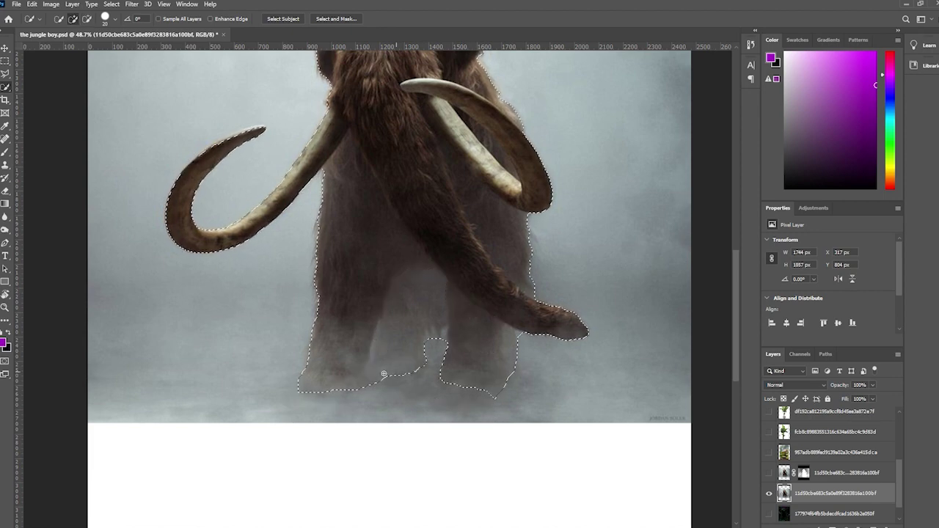
left_click_drag(504, 256, 522, 316)
left_click_drag(469, 112, 489, 153)
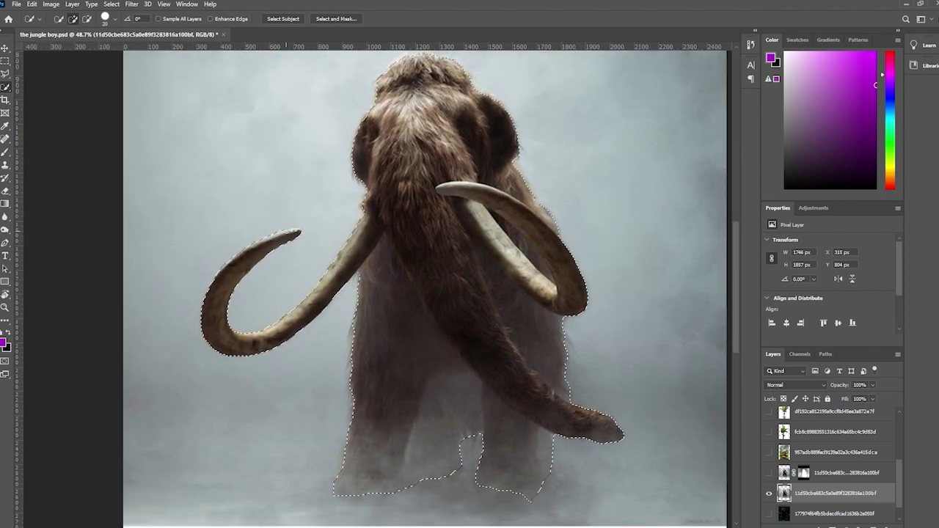
Delete everything outside the mammoth on the unmasked layer and clear the selection
left_click_drag(547, 303, 535, 266)
key("ctrl+shift+i")
key("Delete")
key("ctrl+d")
key("v")
scroll(505, 315, "down", 3)
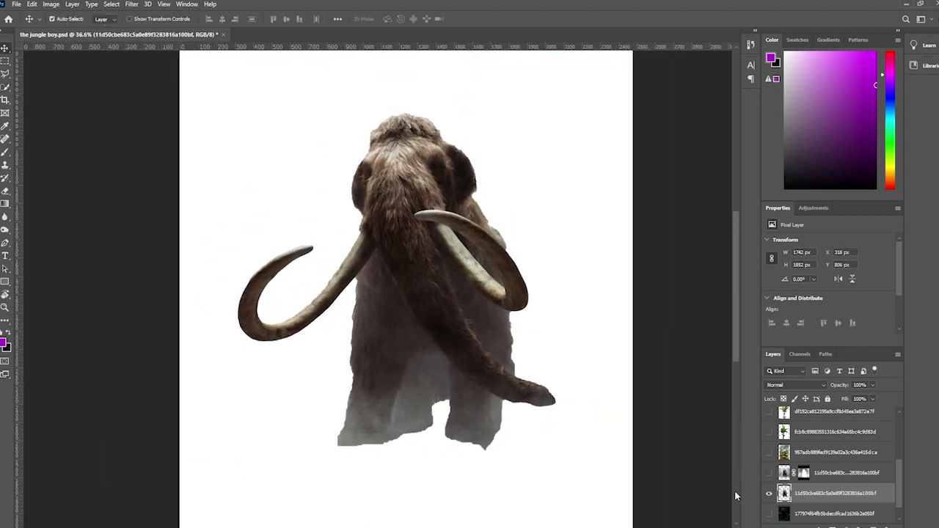
Show the masked mammoth layer again and nudge the cut-out mammoth vertically until it lines up with it
left_click(769, 472)
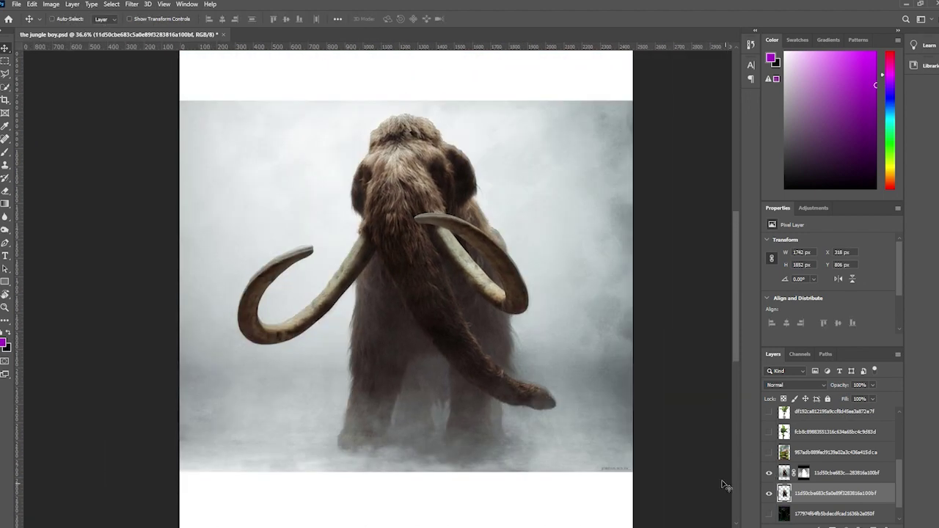
key("ctrl+t")
key("Down")
key("Down")
key("Down")
key("Down")
key("shift+Down")
key("shift+Down")
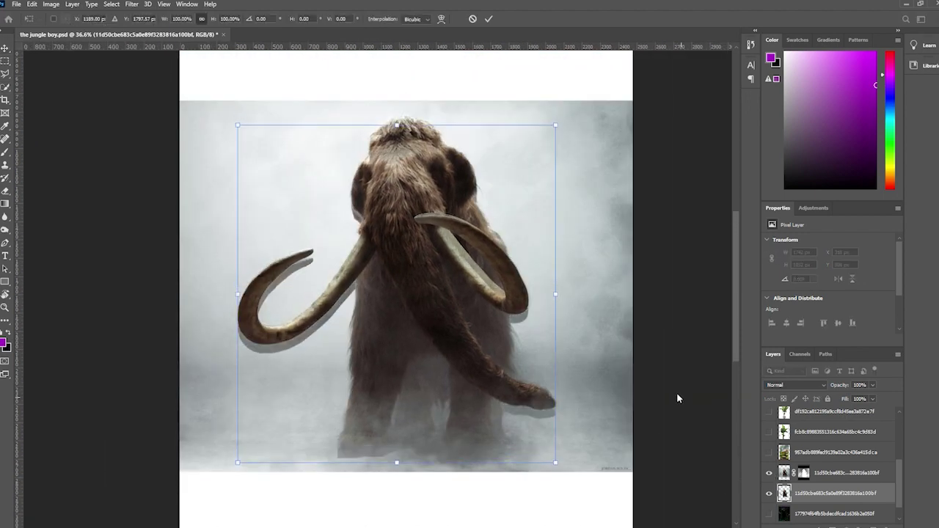
key("shift+Up")
key("shift+Up")
key("shift+Up")
key("shift+Up")
key("Return")
Show the temple layer again and make the mask of the masked mammoth layer active
left_click(837, 473)
left_click(769, 513)
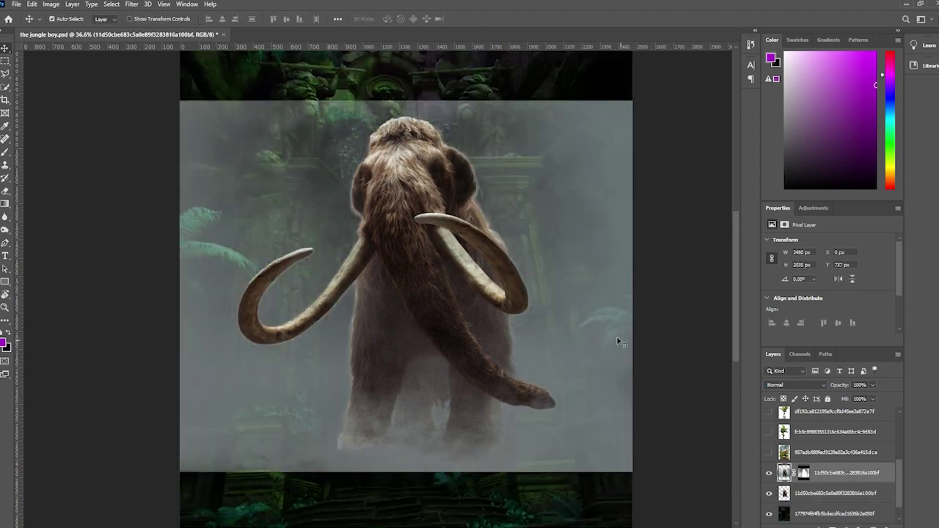
left_click(807, 474)
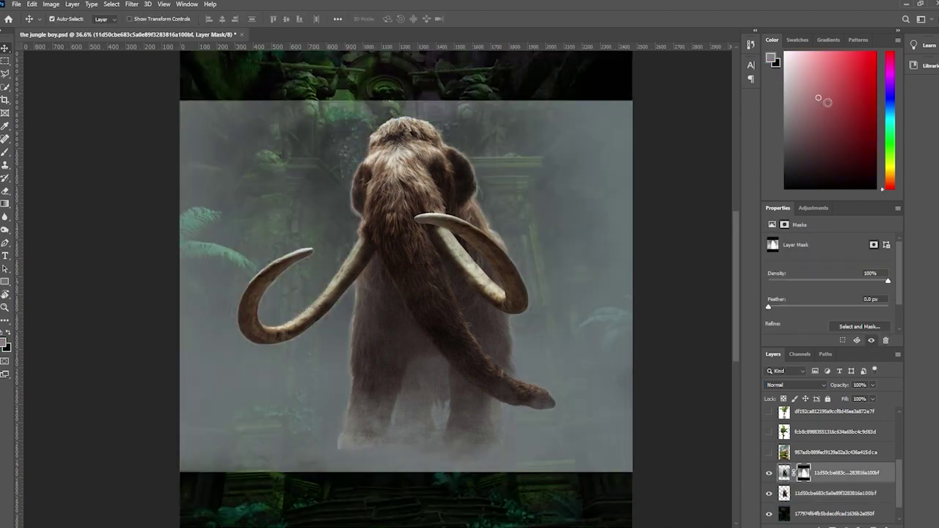
Select the mammoth's head, tusks, trunk and upper body, and invert the selection to cover the surroundings
key("w")
left_click(290, 18)
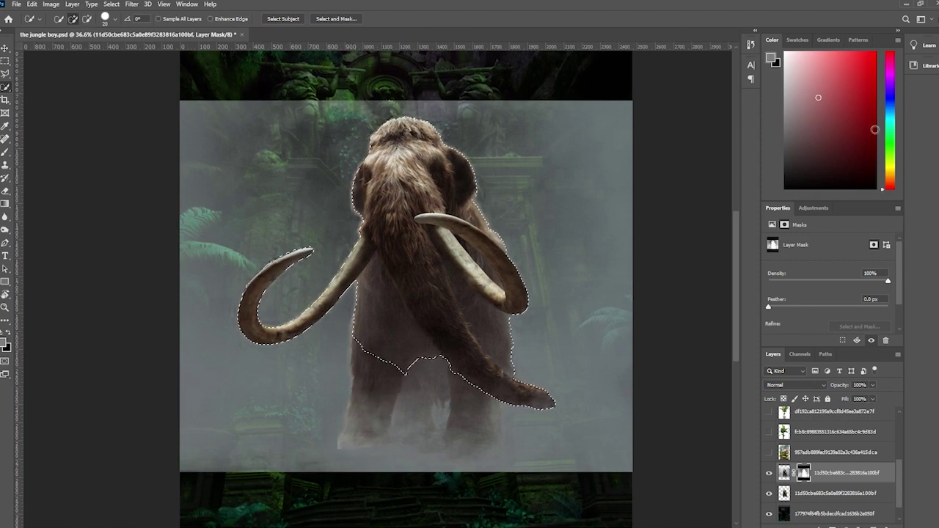
key("x")
key("b")
key("ctrl+shift+i")
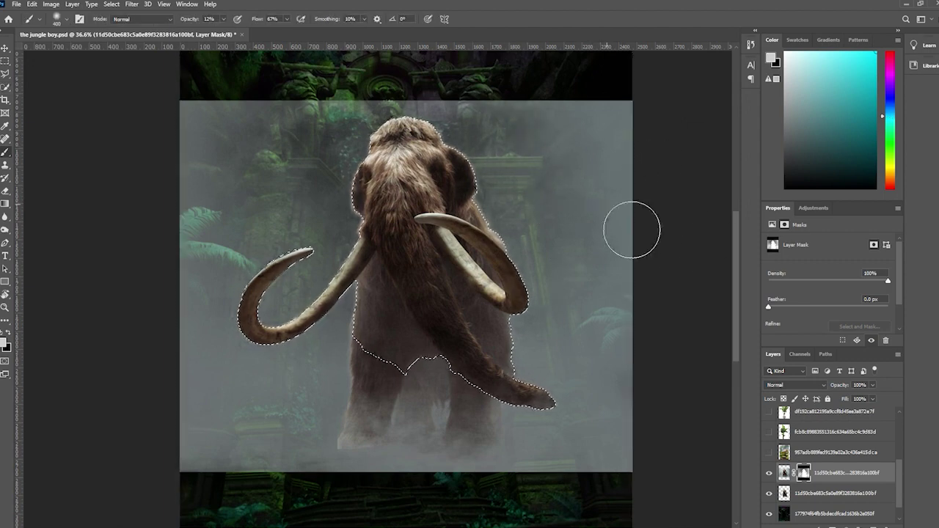
Darken the layer mask around the mammoth to thin the fog and let the temple show through
key("v")
left_click_drag(623, 254, 615, 283)
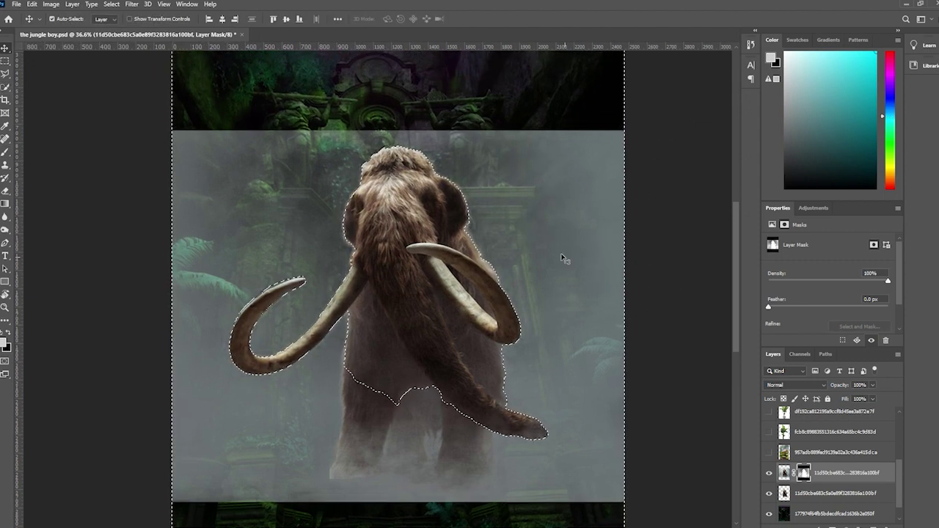
left_click_drag(564, 259, 555, 264)
key("i")
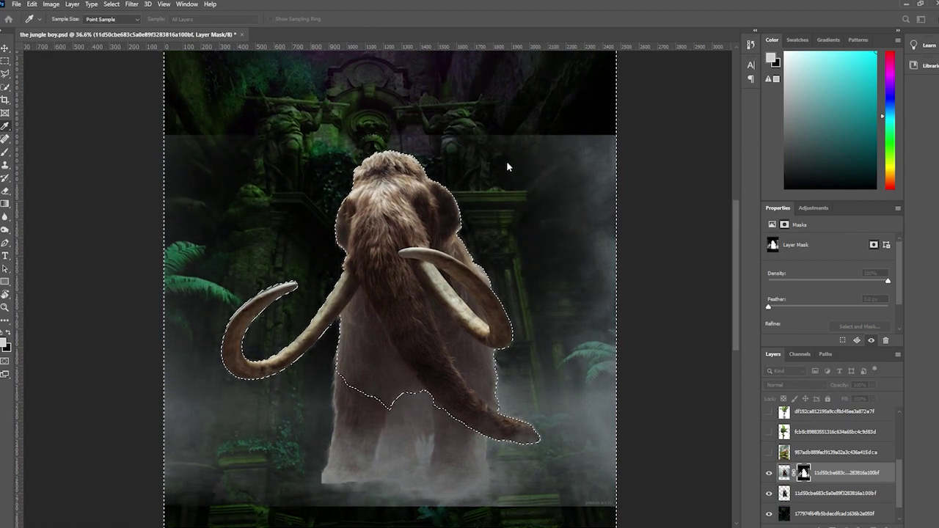
key("v")
scroll(516, 403, "up", 2)
Make the masked layer's image active instead of its mask and set the brush colour to bright cyan
key("b")
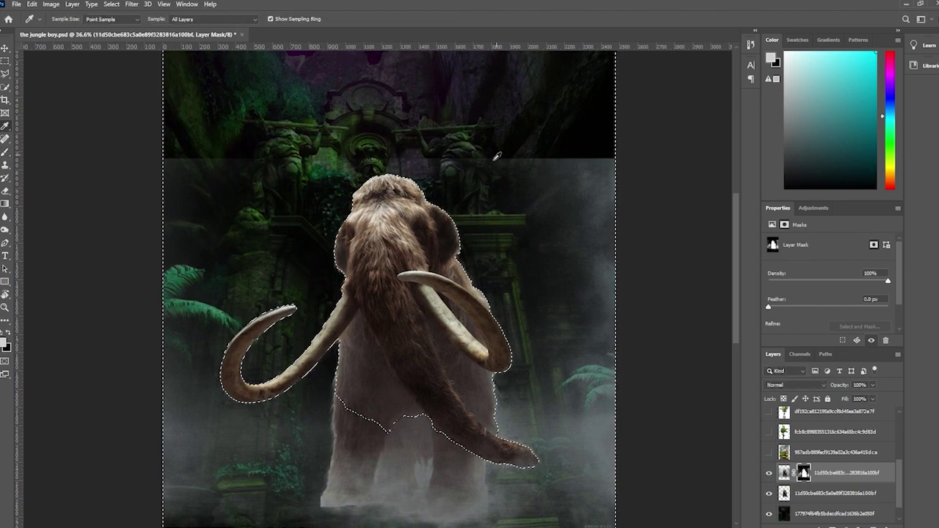
left_click(785, 473)
left_click(890, 116)
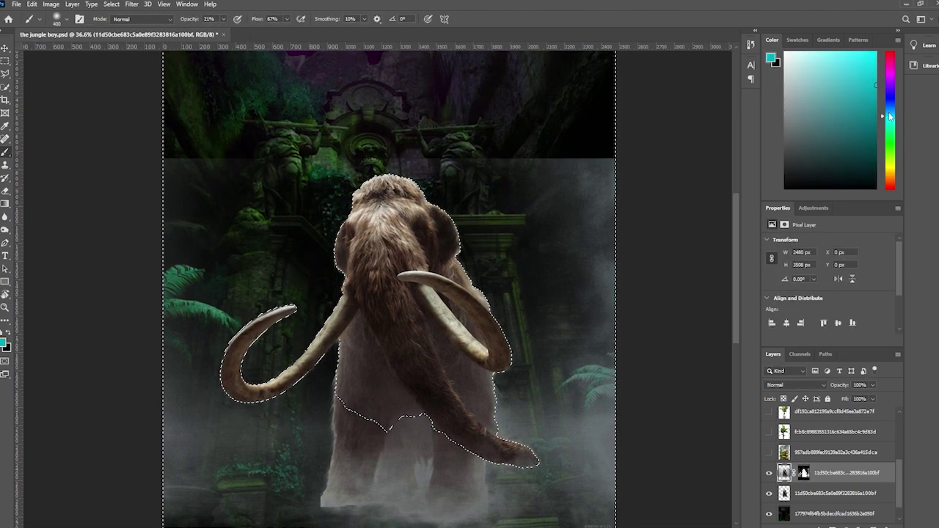
left_click(876, 52)
Try a colour adjustment on the surrounding fog, invert the selection back to the mammoth and try a hue shift on it
key("i")
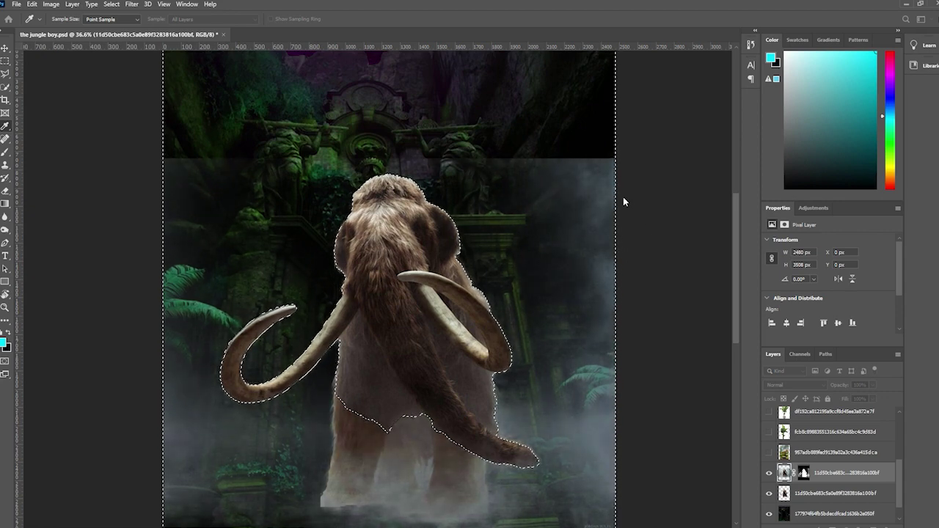
left_click(747, 133)
key("ctrl+shift+i")
key("ctrl+i")
key("ctrl+z")
key("ctrl+u")
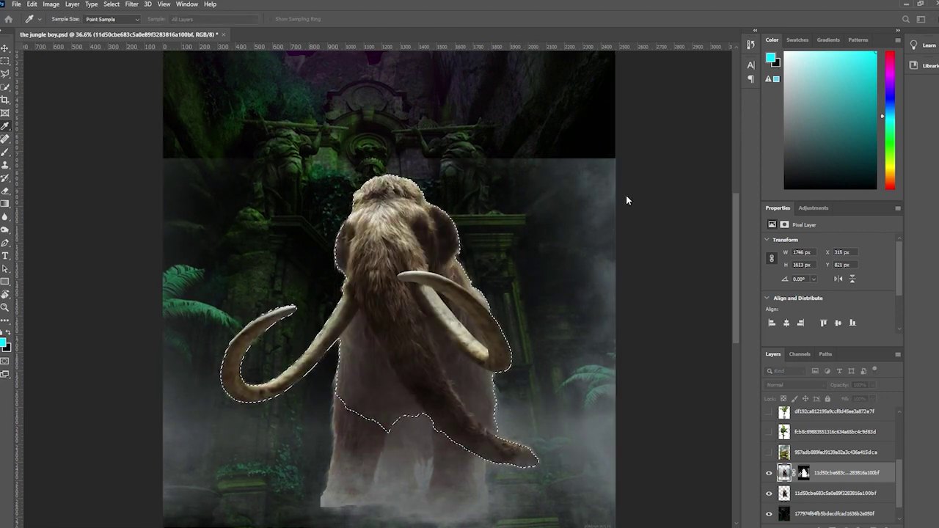
left_click(751, 125)
Darken the mammoth's head, tusks and upper body with Curves and clear the selection
key("ctrl+m")
left_click_drag(633, 215, 608, 250)
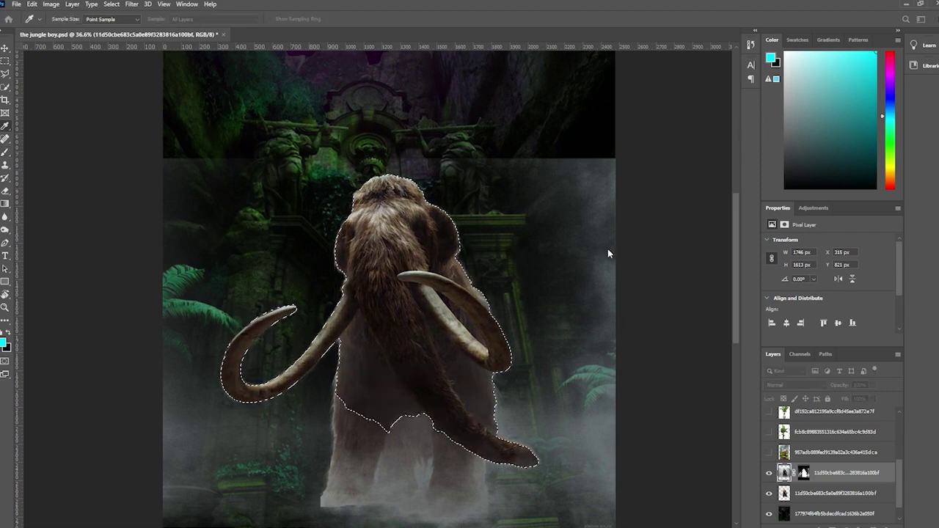
key("b")
key("ctrl+d")
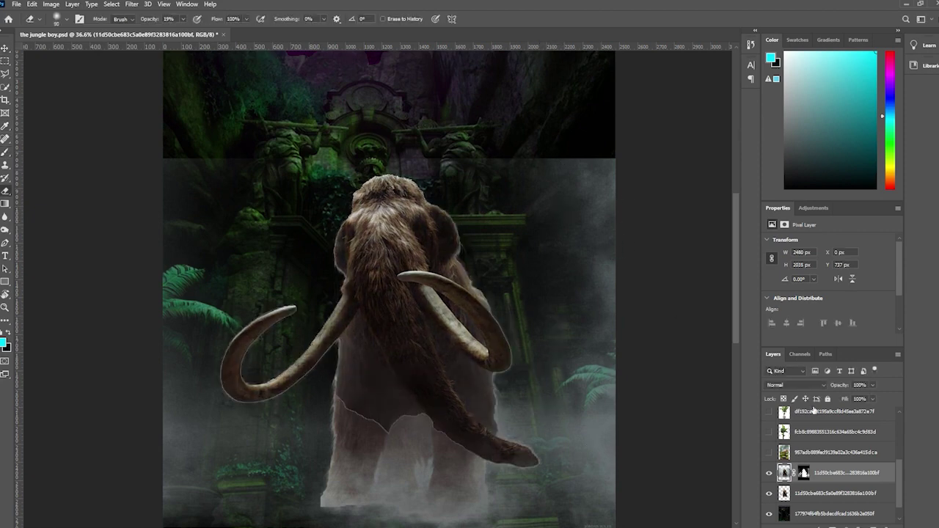
Activate the masked mammoth layer's mask and fade out the hard upper edge of the fog with a large soft eraser
left_click(804, 473)
key("bracketright")
mouse_move(191, 197)
left_mouse_down()
mouse_move(280, 184)
mouse_move(292, 203)
mouse_move(435, 170)
mouse_move(647, 180)
left_mouse_up()
mouse_move(630, 247)
left_mouse_down()
mouse_move(606, 184)
mouse_move(546, 170)
left_mouse_up()
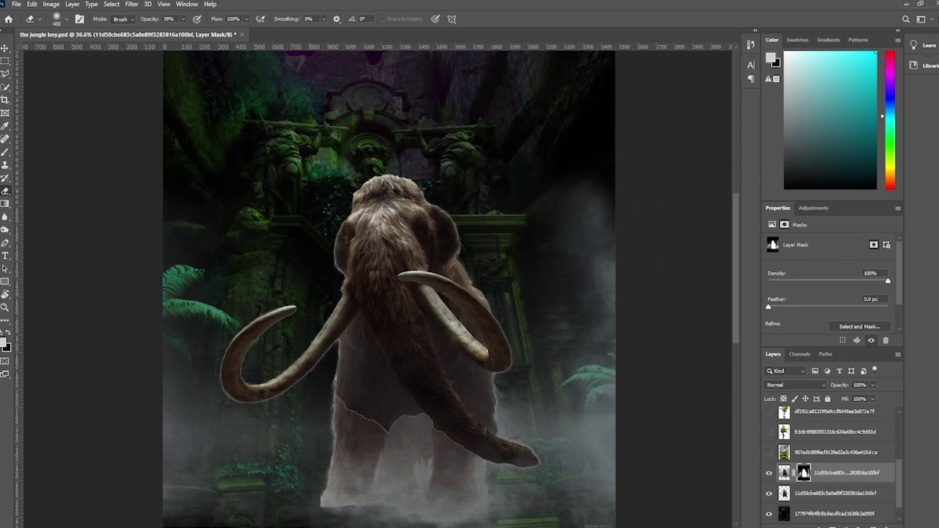
key("v")
key("w")
left_click(283, 18)
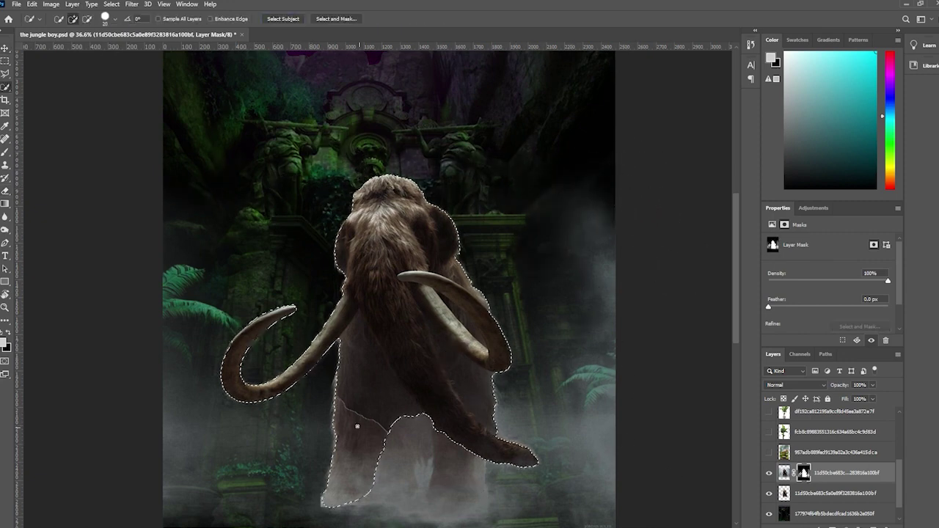
key("ctrl+d")
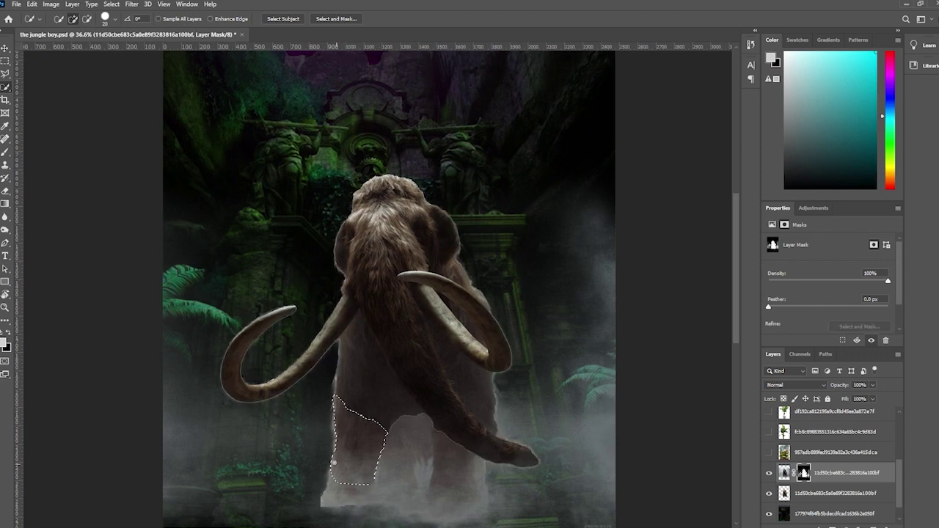
Select the mammoth's lower legs and the fog between them, darken them with Levels on the layer's image, and clear the selection
left_click_drag(464, 483, 327, 444)
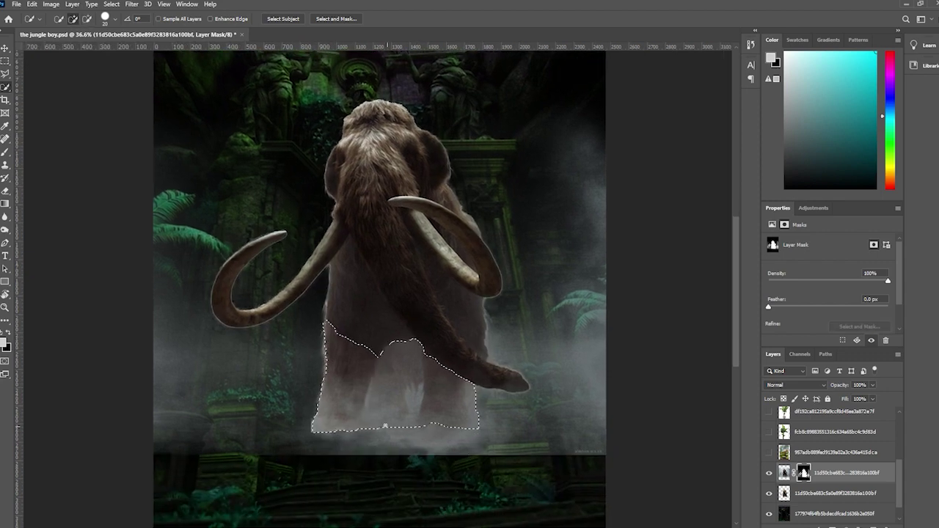
key("v")
left_click(784, 473)
key("ctrl+l")
left_click(622, 251)
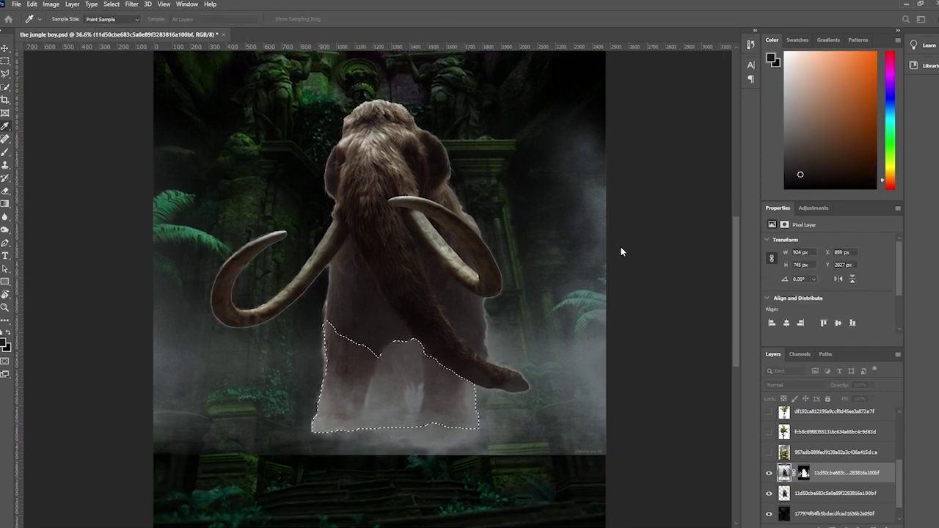
left_click_drag(622, 251, 603, 251)
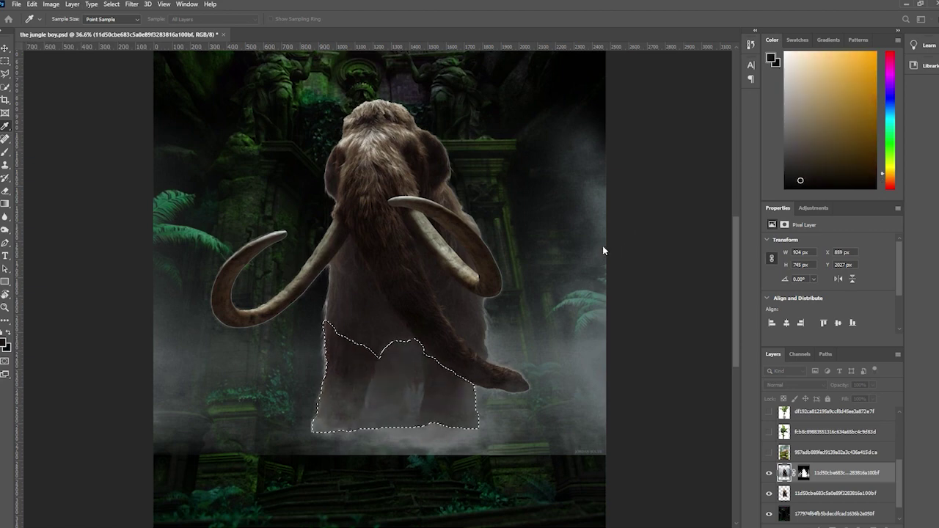
key("Return")
key("ctrl+d")
key("b")
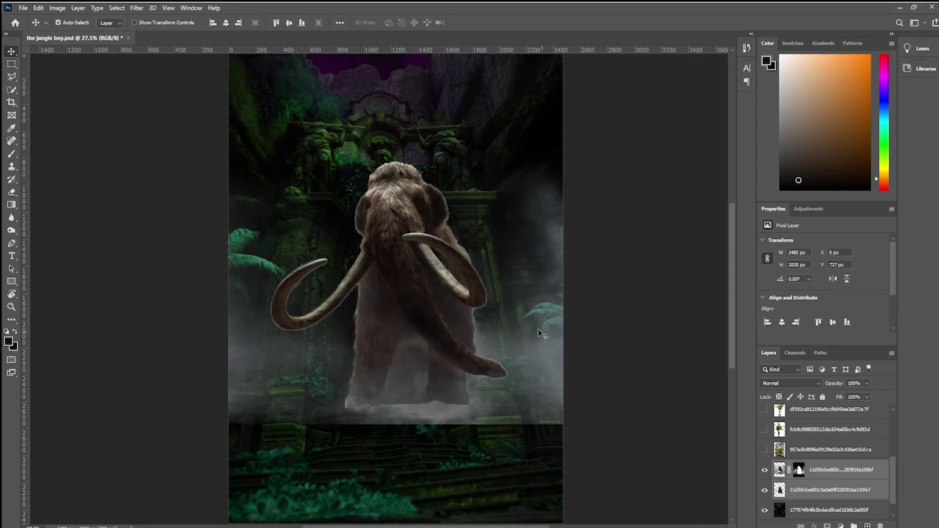
Free-transform both mammoth layers together and move them down until the feet reach the canvas's lower edge
key("ctrl+t")
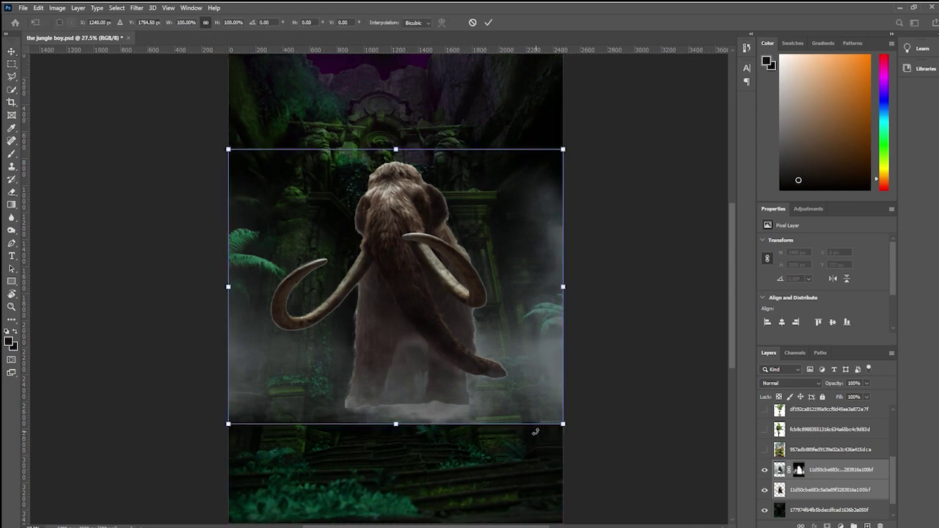
left_click_drag(438, 367, 438, 369)
key("shift+Down")
key("shift+Down")
key("shift+Down")
key("shift+Down")
key("shift+Down")
key("shift+Down")
key("shift+Down")
key("shift+Down")
key("shift+Down")
key("shift+Down")
key("shift+Down")
key("shift+Down")
key("shift+Down")
key("shift+Down")
key("shift+Down")
key("shift+Down")
key("shift+Down")
key("shift+Down")
key("shift+Down")
key("shift+Down")
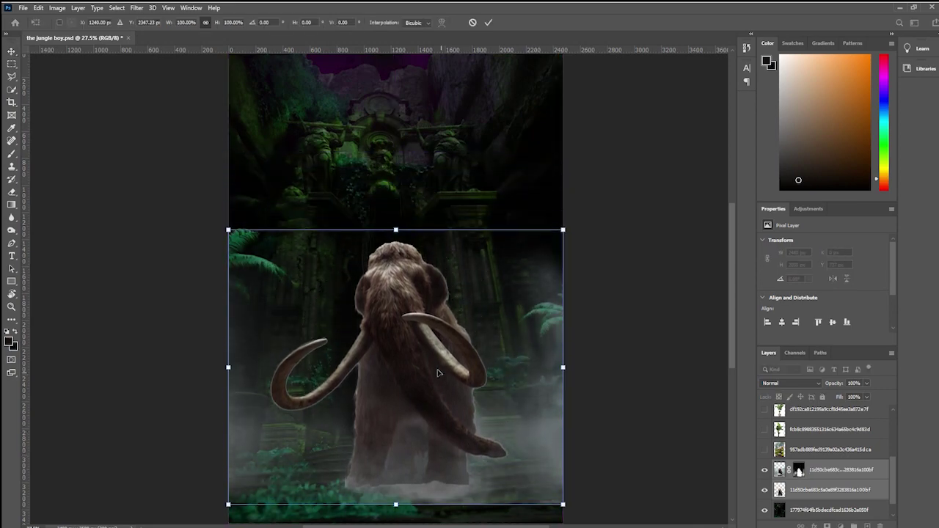
key("shift+Down")
key("shift+Down")
scroll(438, 373, "down", 2)
key("Down")
key("Down")
key("Down")
key("Down")
key("Down")
key("Down")
key("Down")
key("Down")
key("Down")
key("Down")
key("Down")
key("Down")
key("Down")
key("Down")
key("Down")
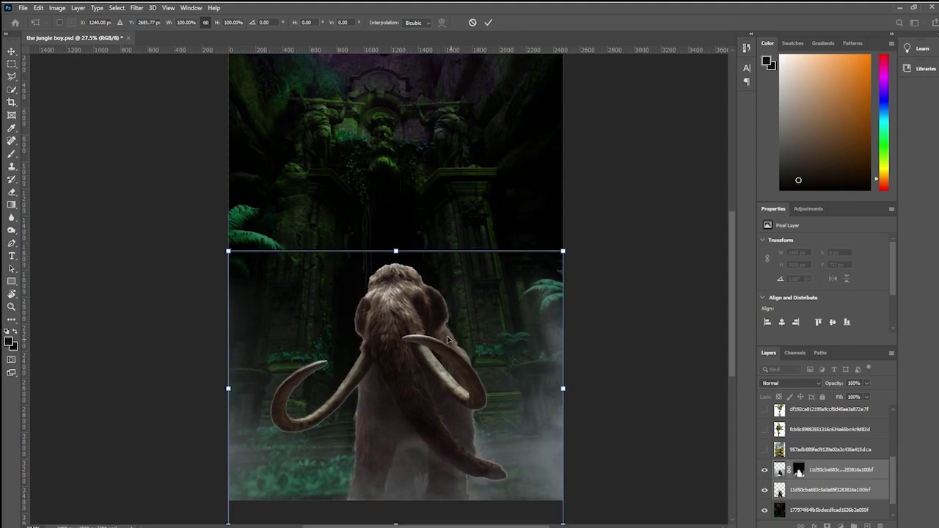
Scale both mammoth layers up to 127.17%, nudge them slightly left and down, and apply the transform
left_click_drag(561, 254, 614, 210)
left_click_drag(227, 210, 187, 178)
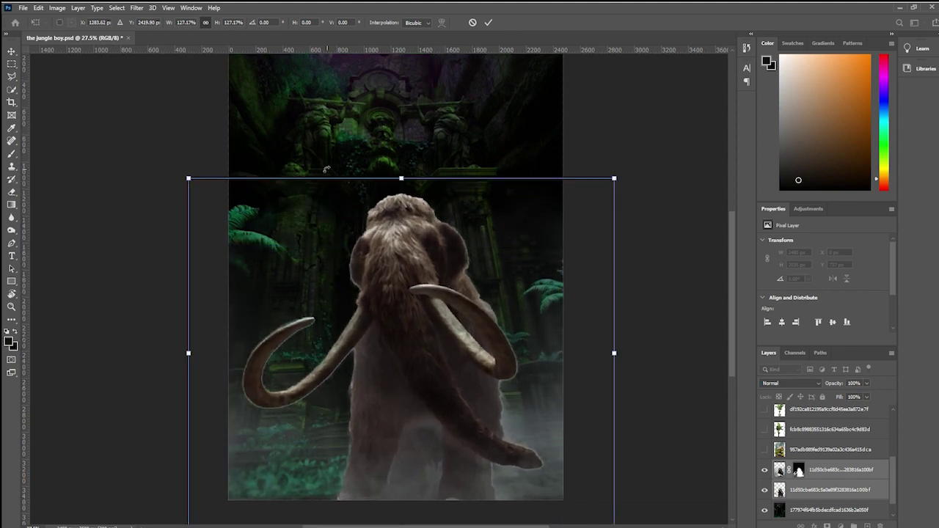
key("shift+Left")
key("shift+Left")
key("shift+Left")
key("shift+Left")
key("shift+Left")
key("shift+Left")
key("shift+Left")
key("shift+Left")
key("shift+Down")
key("shift+Down")
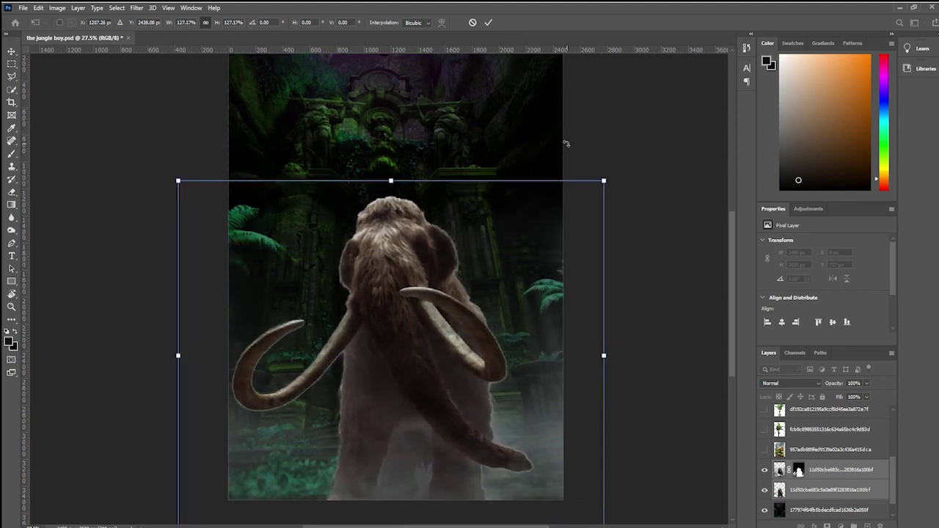
key("Return")
Load the mammoth's layer mask as a selection, invert it to isolate the surrounding fog, and switch to the Brush tool
scroll(534, 188, "down", 3)
left_click(798, 474)
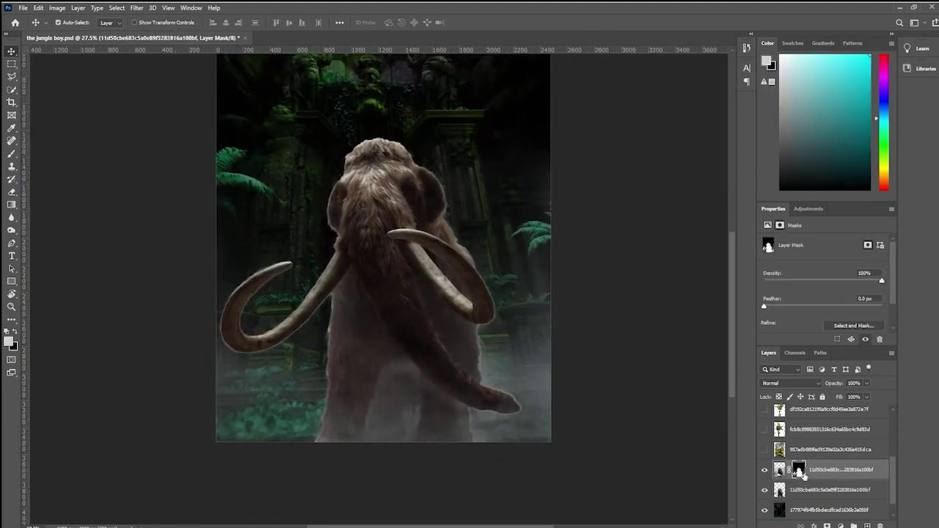
left_click(798, 472, "ctrl")
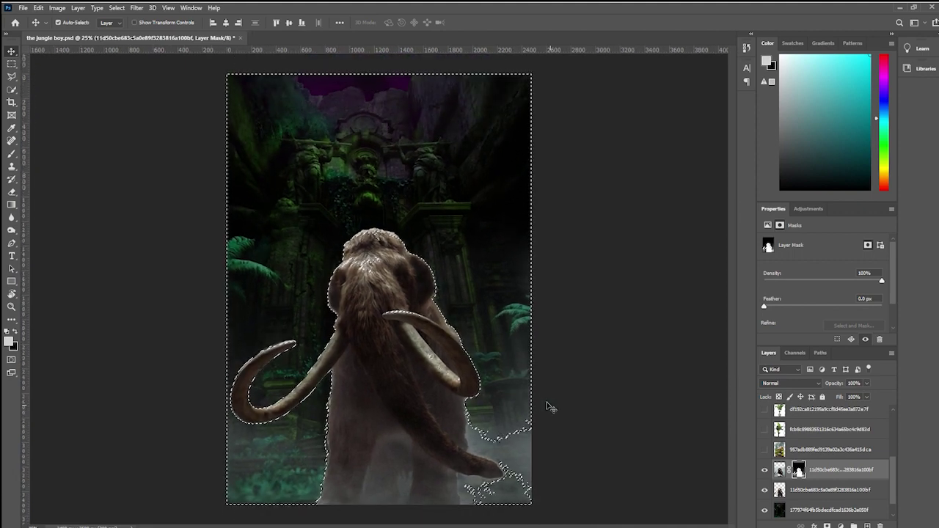
key("o")
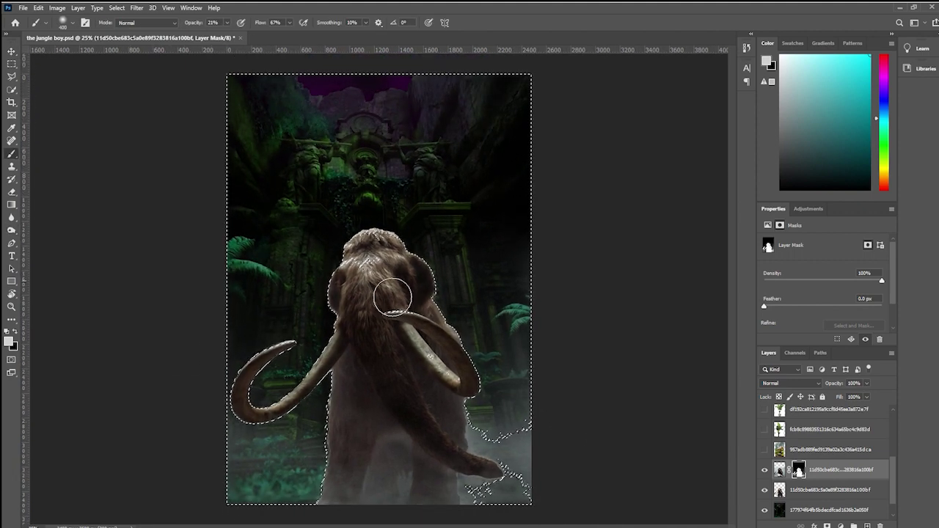
key("b")
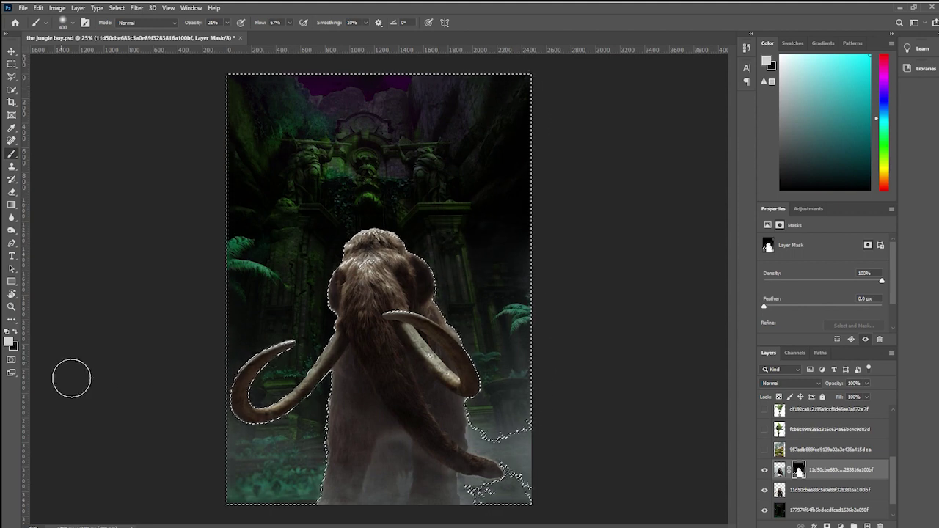
key("x")
key("i")
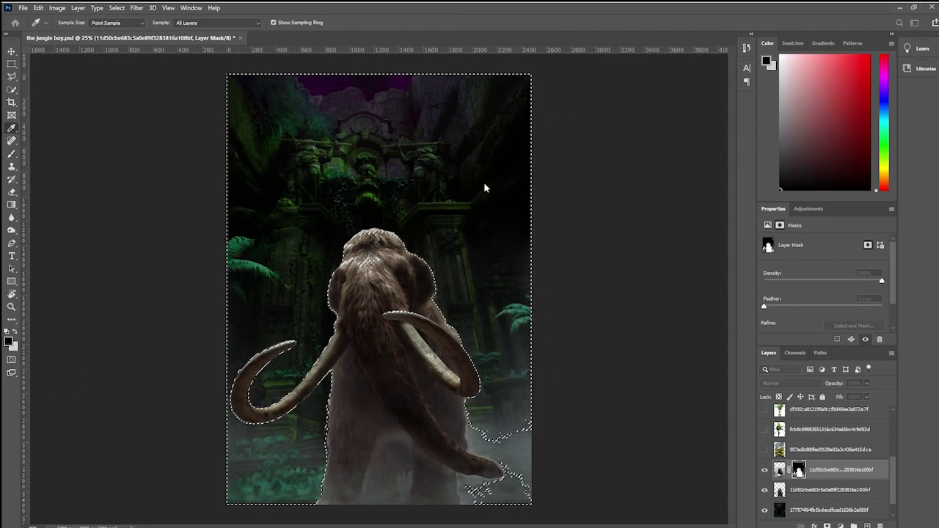
key("x")
key("b")
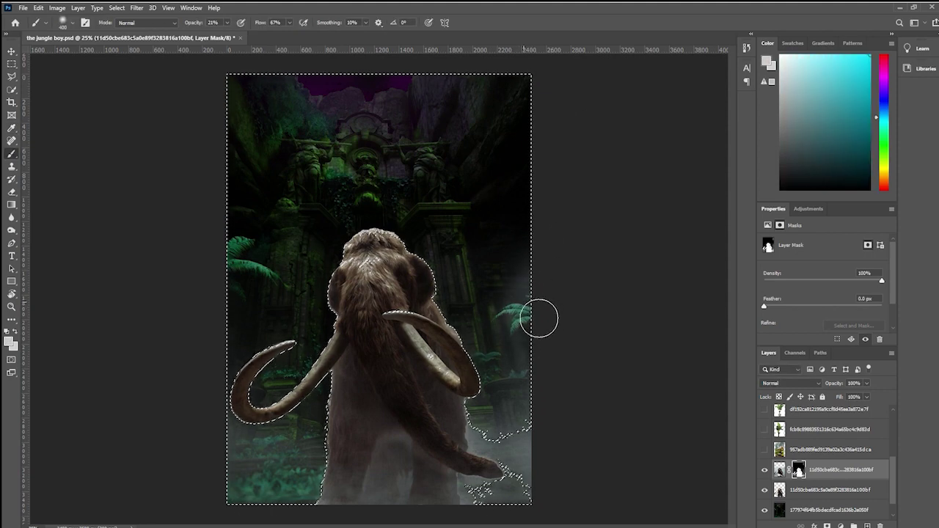
Make the layer's image active, set the brush colour to bright cyan, tint the fog around the mammoth, and clear the selection
key("ctrl+2")
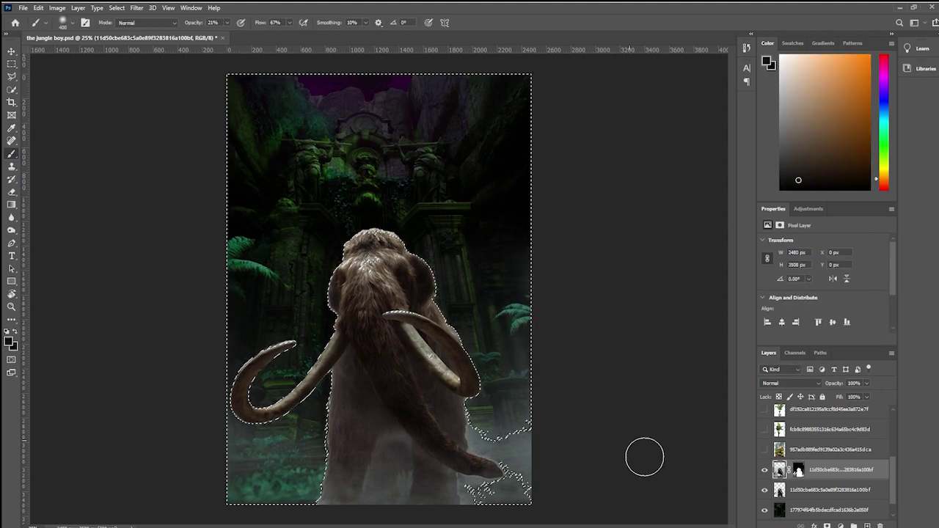
key("i")
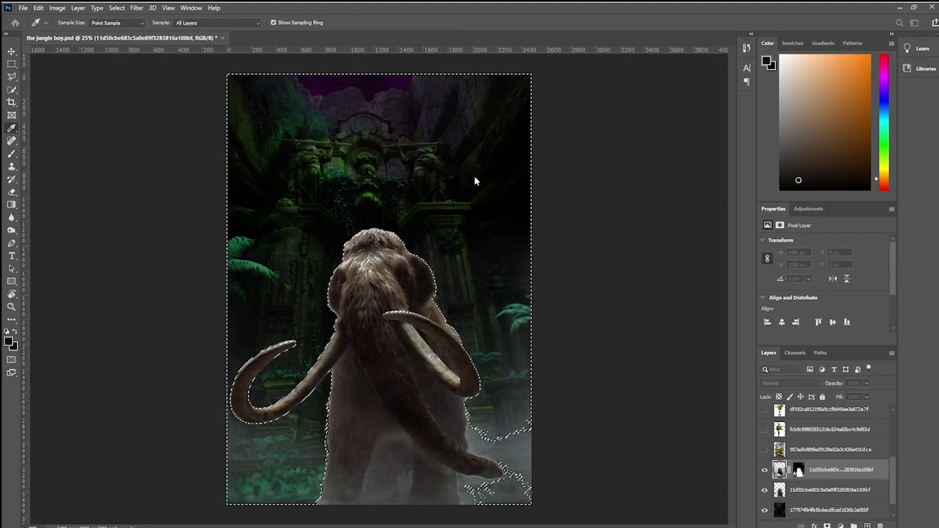
key("Return")
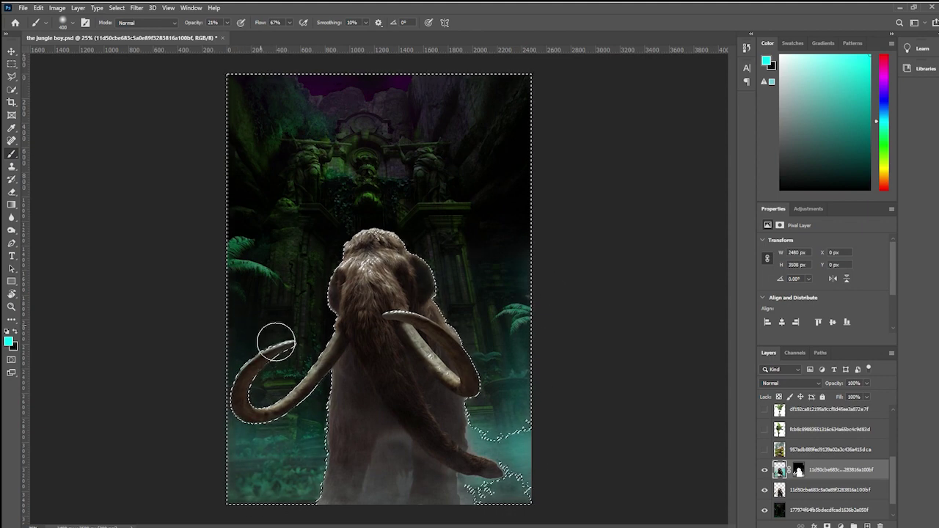
key("ctrl+d")
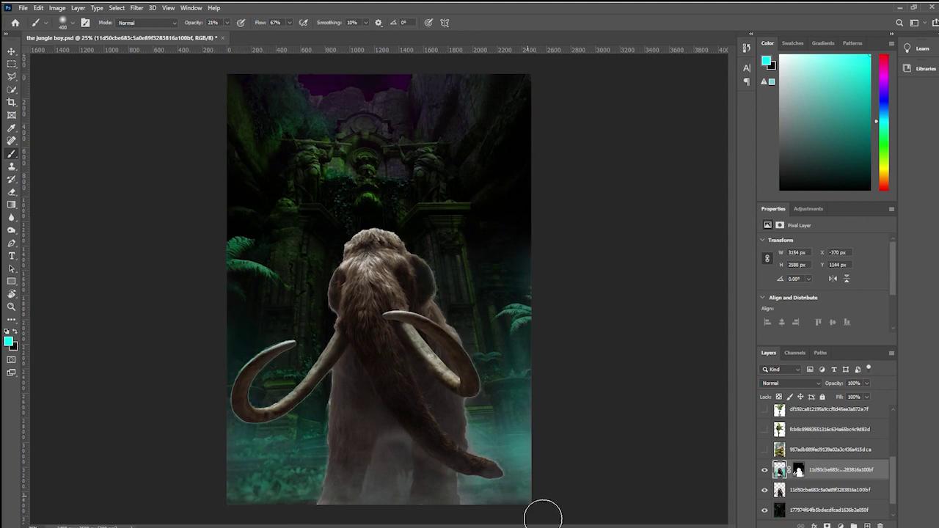
Delete the two hidden layers directly above the masked mammoth layer and show the potted palm layer
key("v")
left_click(796, 449)
key("Delete")
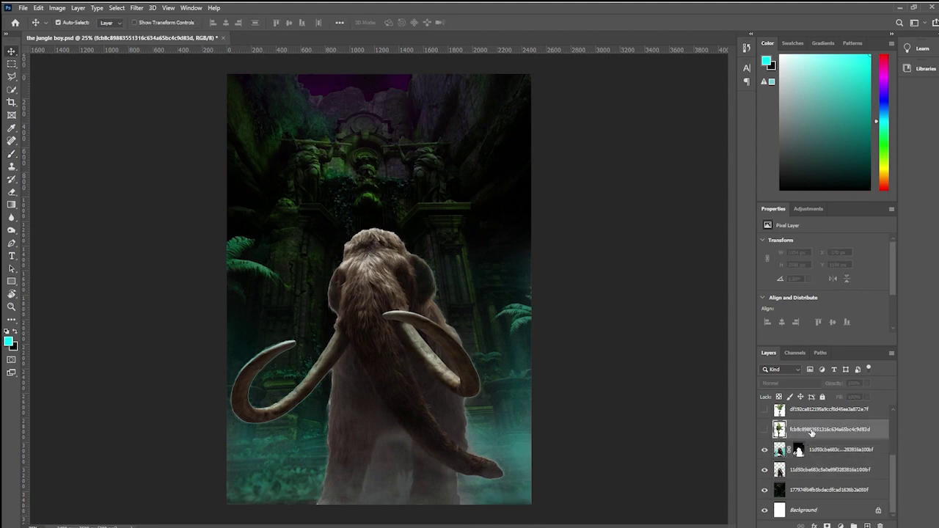
key("Delete")
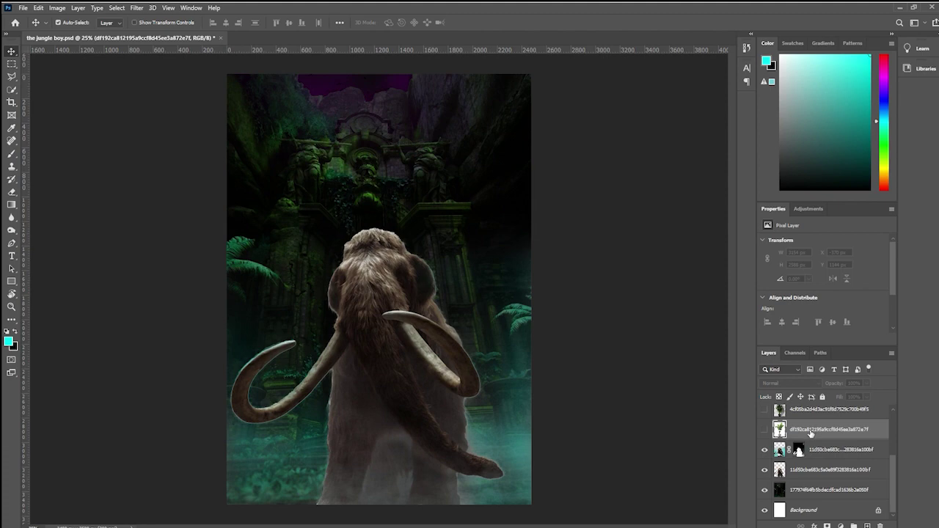
left_click(766, 431)
Try to cut the palm out of its white background with Select Subject, leaving the pot out of the selection
key("w")
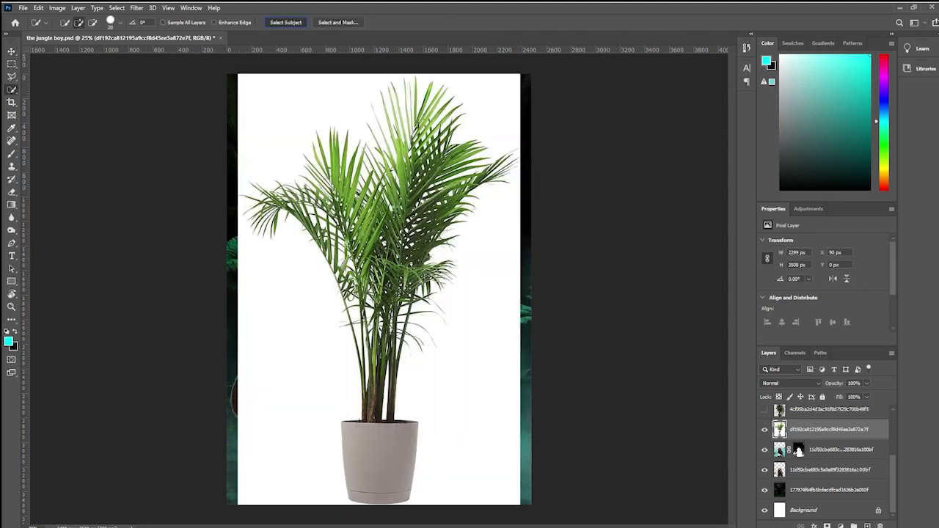
left_click(285, 22)
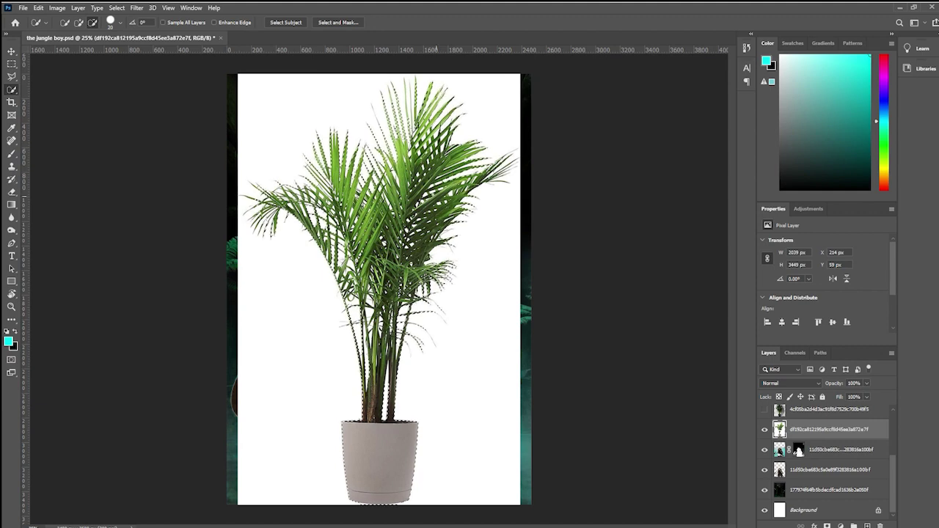
left_click(410, 128, "alt")
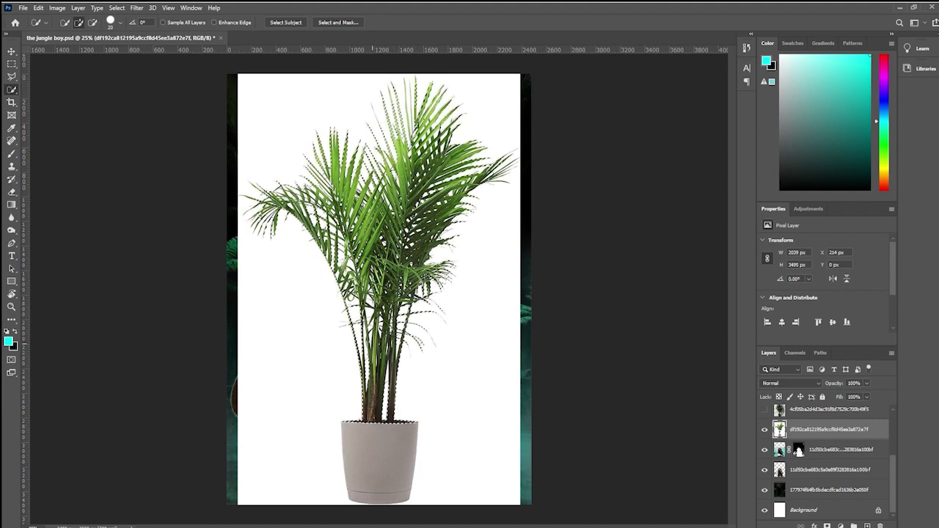
key("ctrl+shift+i")
key("Delete")
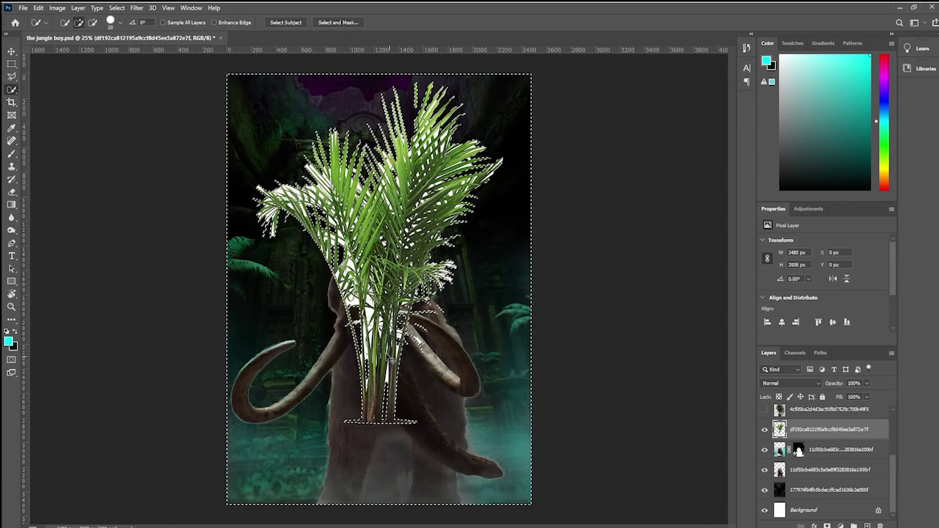
key("ctrl+z")
key("ctrl+d")
Hide the mammoth and temple layers and duplicate the Blue channel of the potted palm image
key("v")
left_click_drag(765, 450, 768, 497)
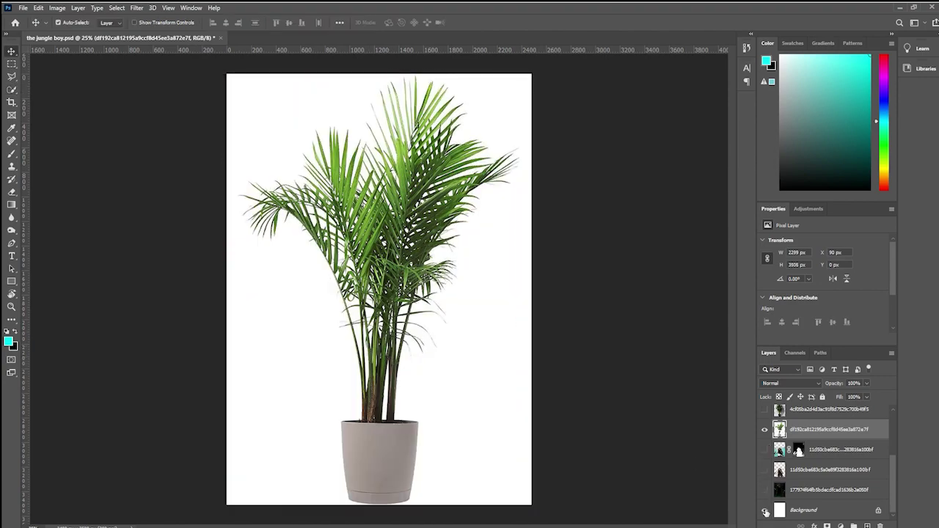
left_click(795, 353)
left_click(798, 444)
left_click(801, 425)
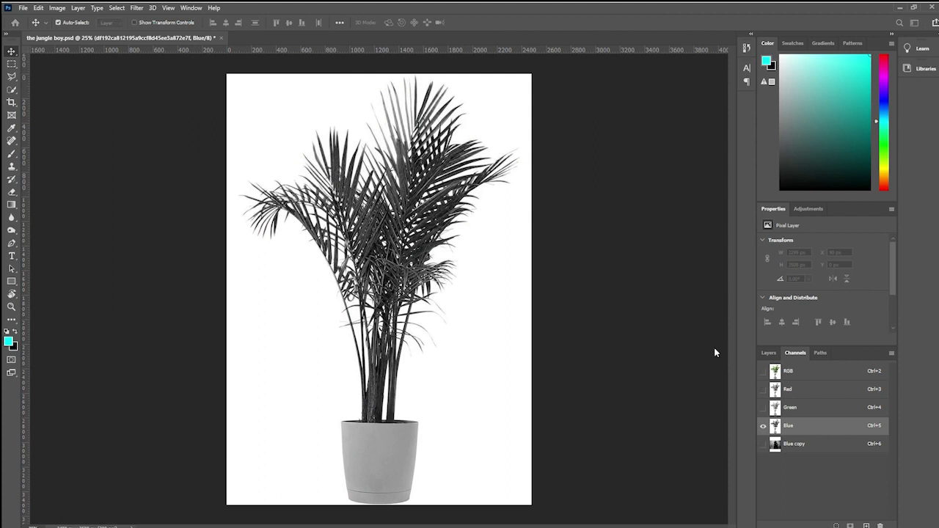
left_click_drag(798, 426, 866, 525)
left_click(801, 463)
Apply Levels to the copied Blue channel to turn the palm and pot into a solid black silhouette on white
key("ctrl+l")
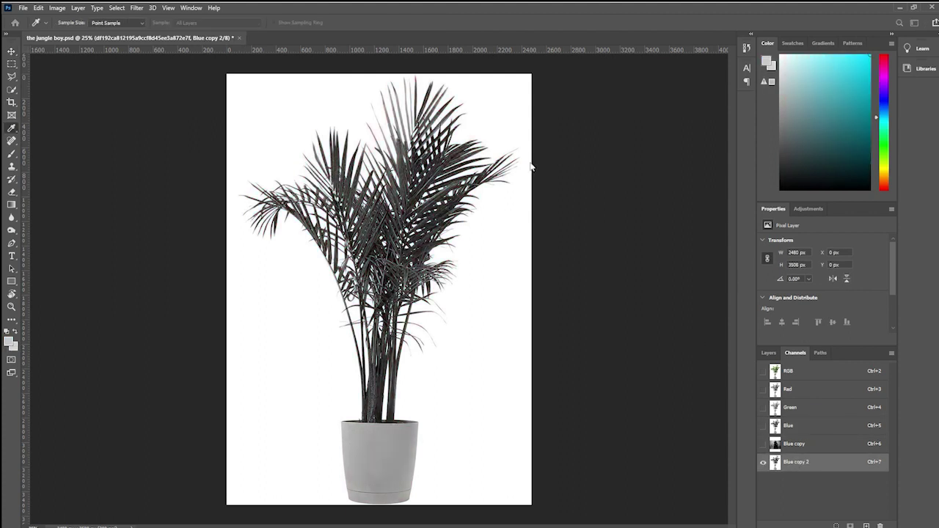
left_click_drag(532, 166, 600, 169)
left_click(716, 75)
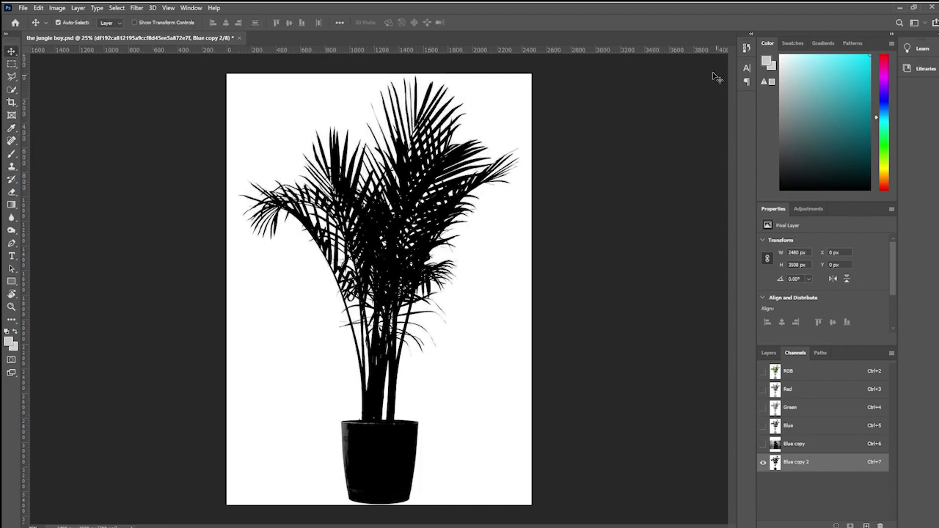
Load the copied Blue channel as a selection, restore the full-colour view, and return to the palm layer
left_click(775, 463, "ctrl")
left_click(763, 372)
left_click(763, 462)
left_click(768, 353)
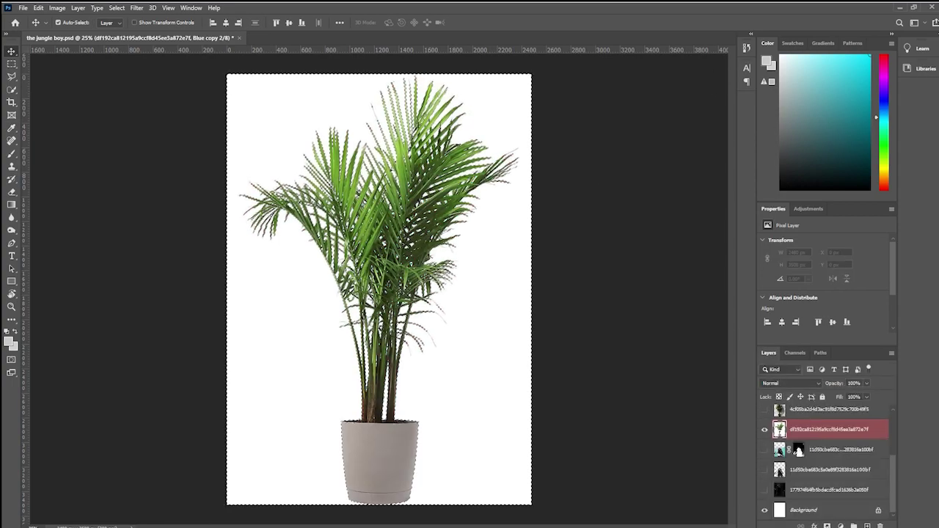
Invert the selection to the palm and pot, add it as a layer mask, and check the cut-out with the white Background hidden
left_click(827, 525)
key("ctrl+z")
key("ctrl+shift+i")
left_click(826, 526)
left_click(765, 509)
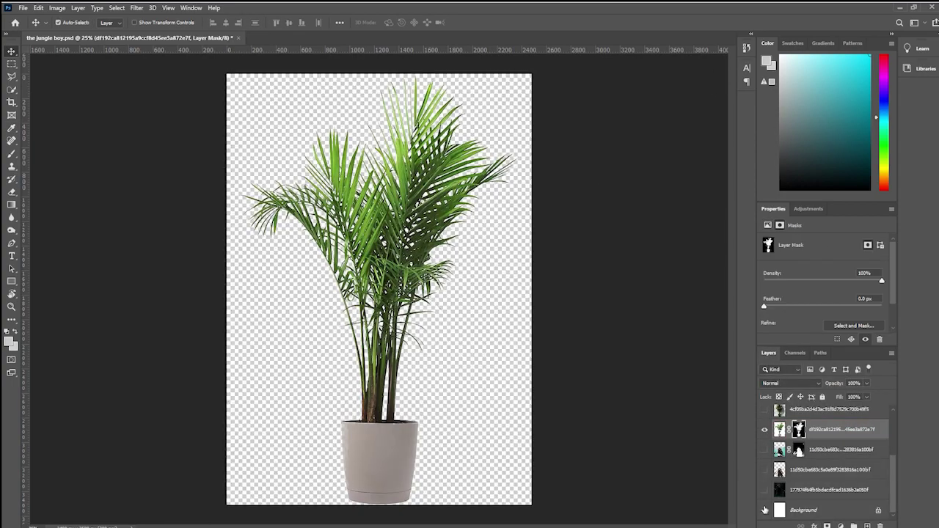
left_click(765, 510)
Outline the pot with the Polygonal Lasso and delete it from the palm image rather than from its mask
key("l")
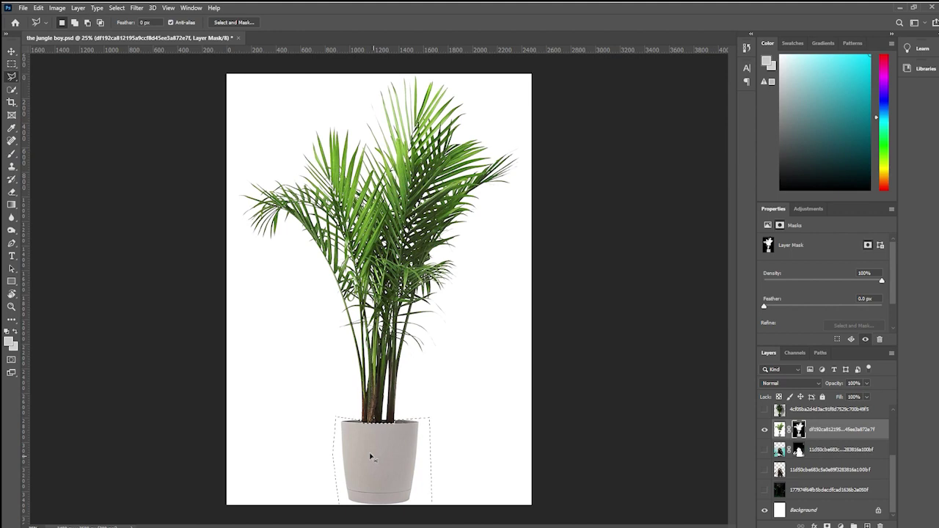
key("v")
left_click(779, 429)
key("Delete")
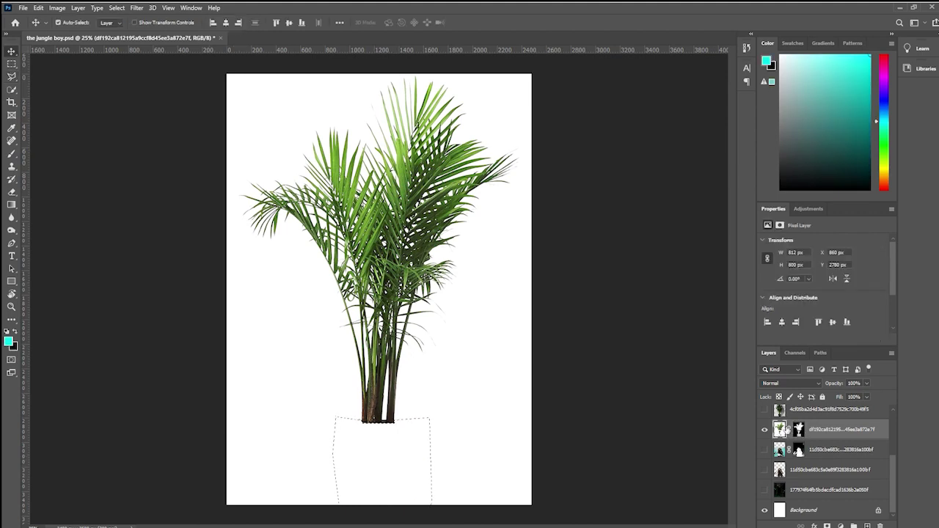
key("ctrl+t")
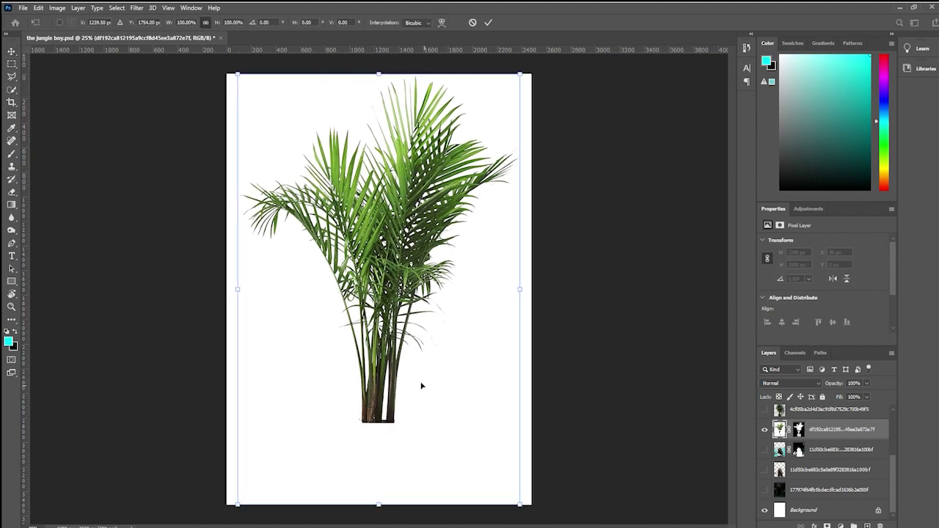
left_click_drag(379, 74, 378, 213)
key("ctrl+z")
Show the mammoth and temple layers again and make the palm layer's image active instead of its mask
left_click(799, 433)
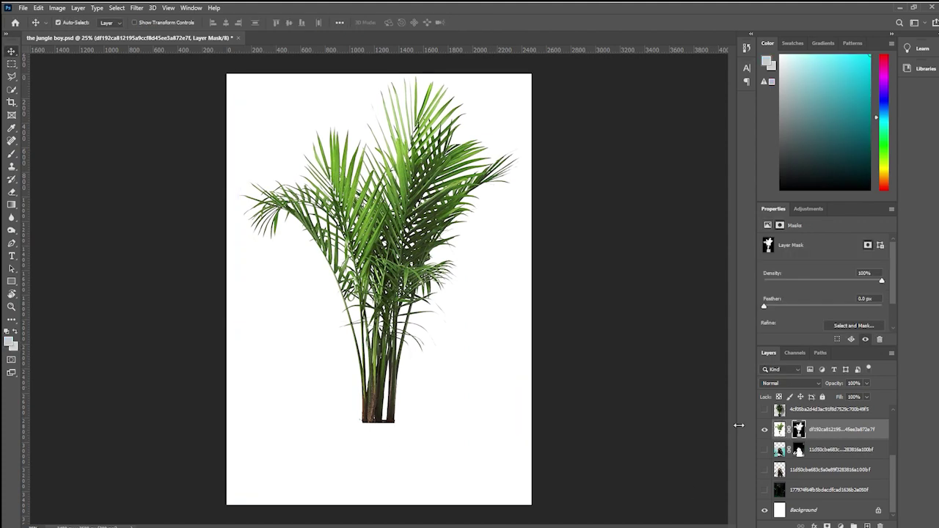
key("e")
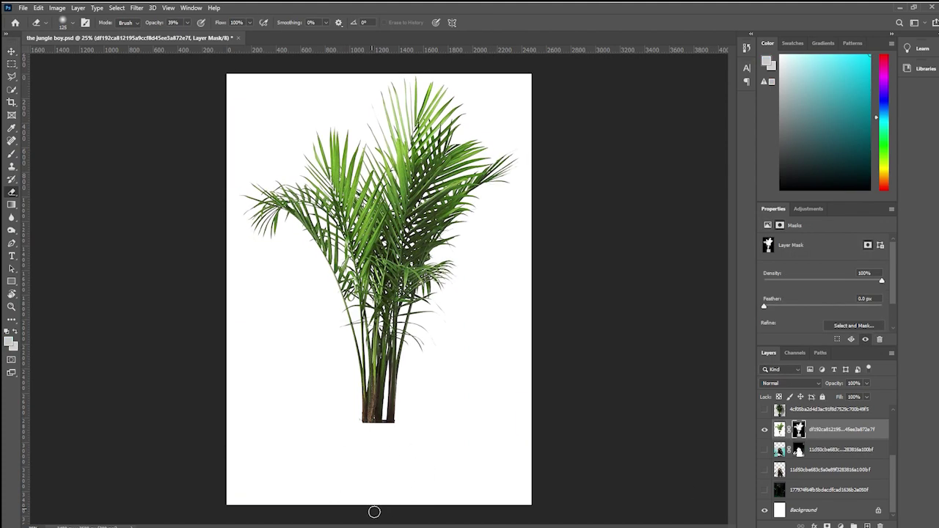
left_click_drag(764, 449, 764, 523)
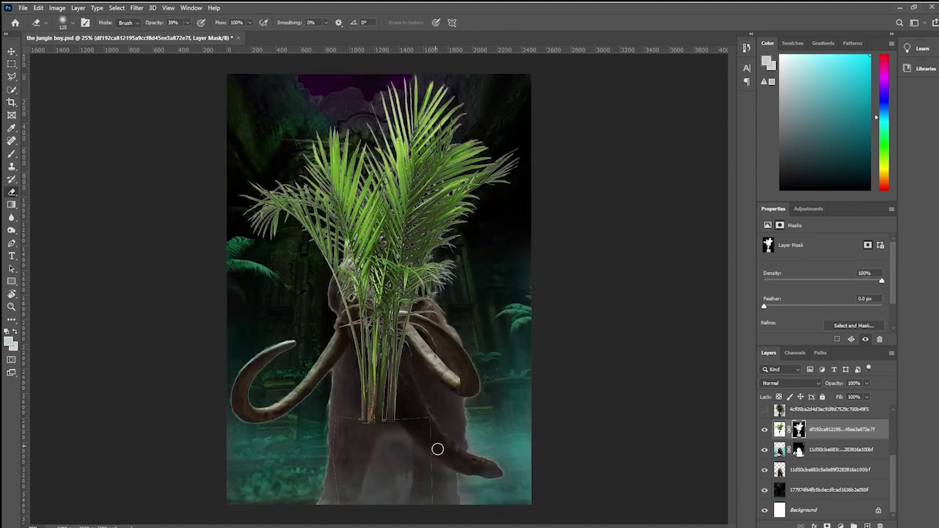
key("ctrl+2")
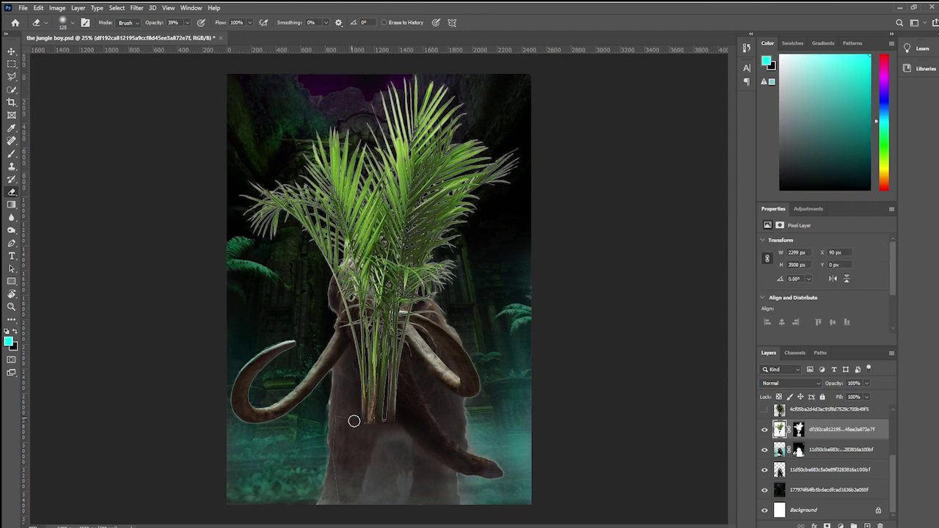
key("v")
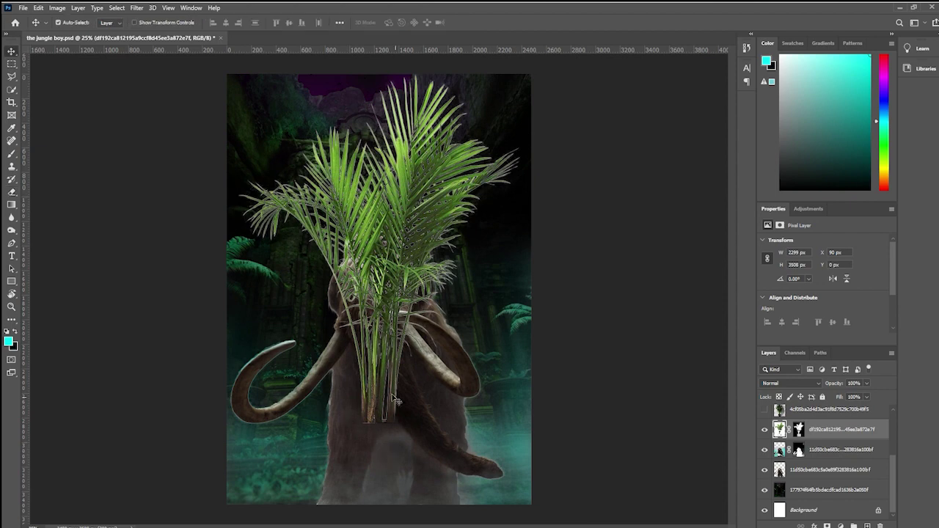
Place the palm layer beneath the mammoth layers and shift it to the picture's right edge, rotated about -28°
left_click_drag(853, 452, 851, 477)
left_click_drag(381, 257, 484, 257)
key("ctrl+t")
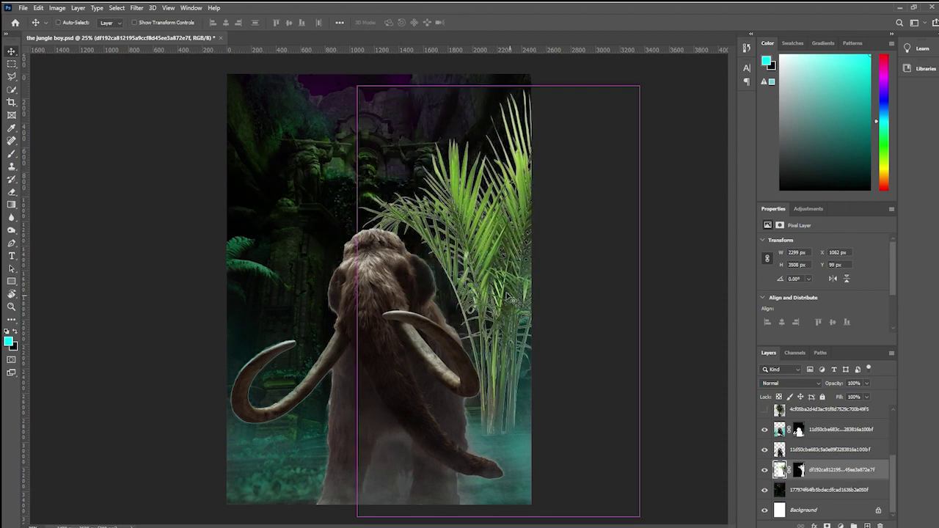
left_click_drag(644, 80, 523, 90)
left_click_drag(505, 310, 546, 310)
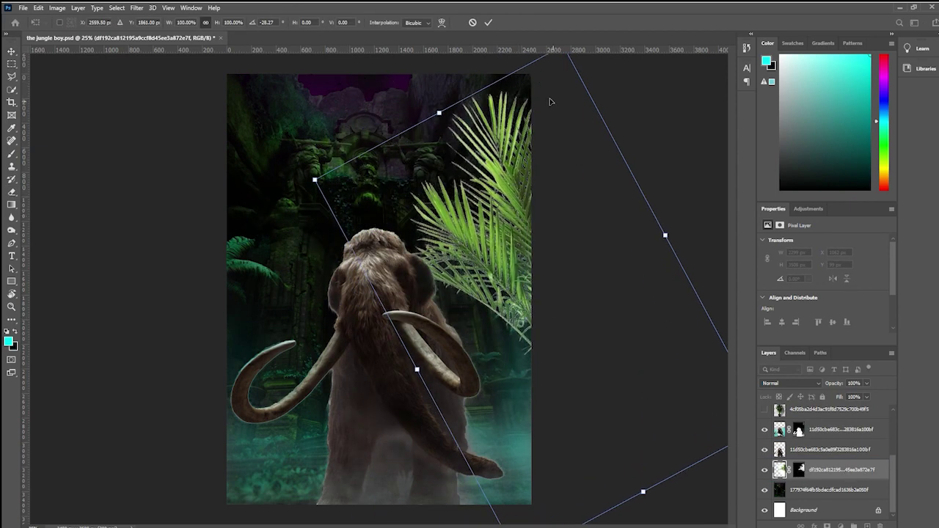
Warp the palm so its fronds curve inward and upward along the picture's right edge, and commit the transform
left_click(441, 22)
left_click_drag(397, 135, 402, 204)
left_click_drag(381, 307, 306, 408)
left_click_drag(480, 91, 549, 55)
left_click_drag(603, 516, 577, 429)
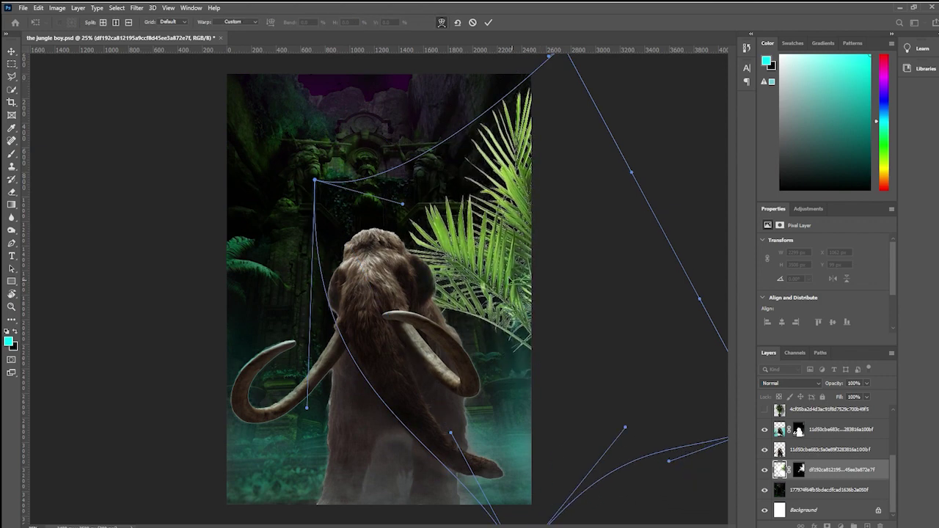
key("Return")
Darken the palm fronds with image adjustments so they blend into the dim temple background
key("i")
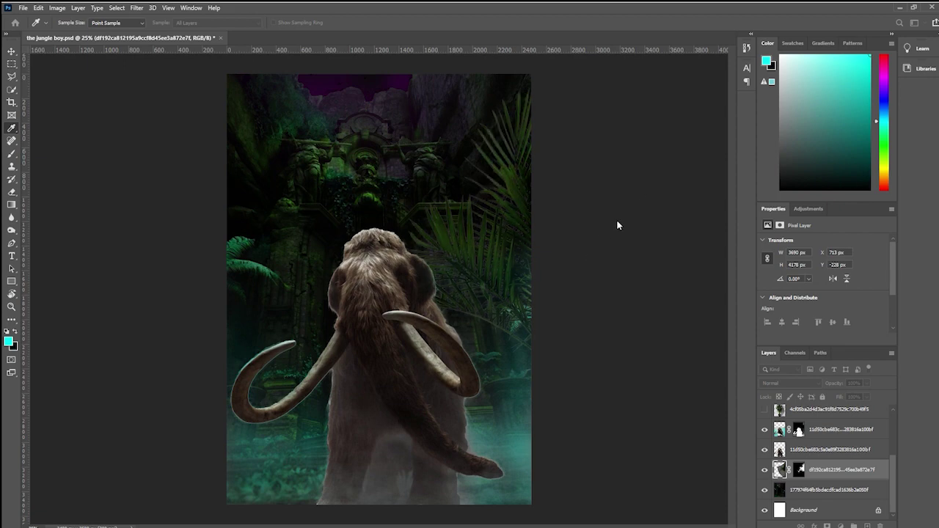
key("v")
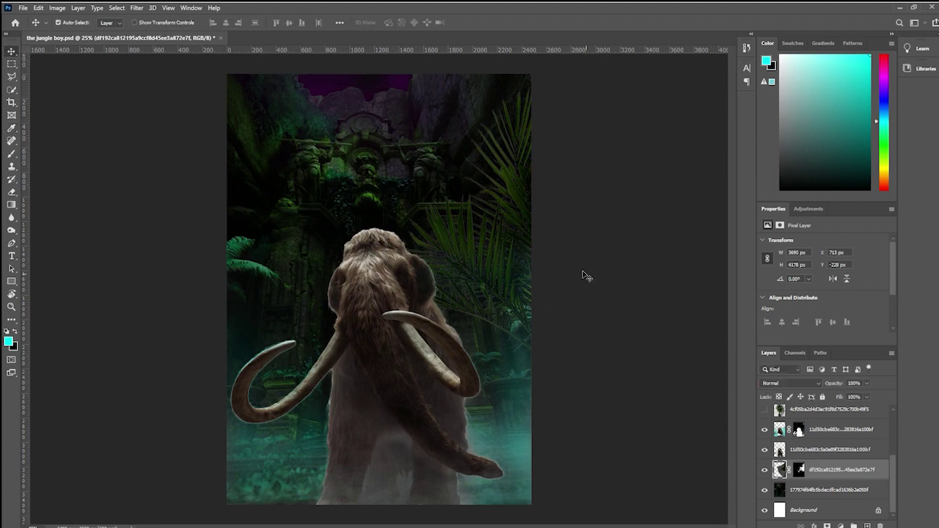
key("i")
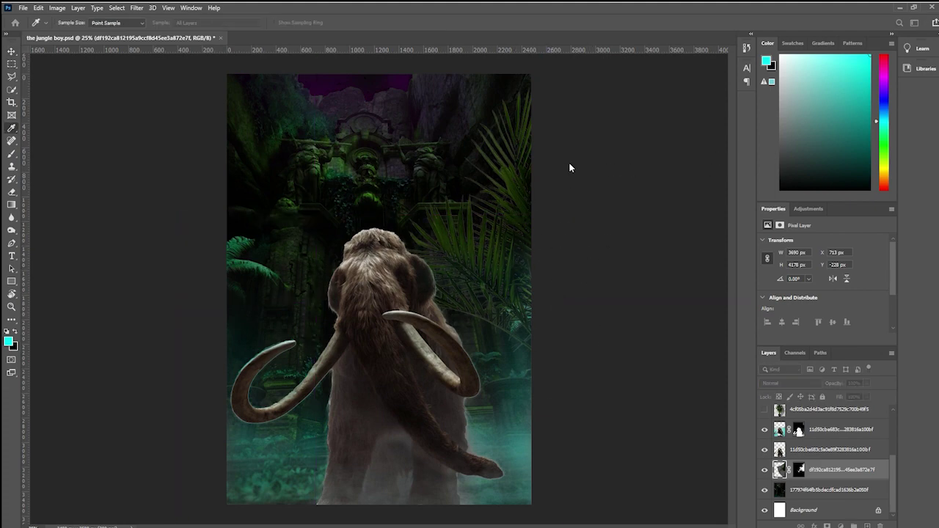
key("v")
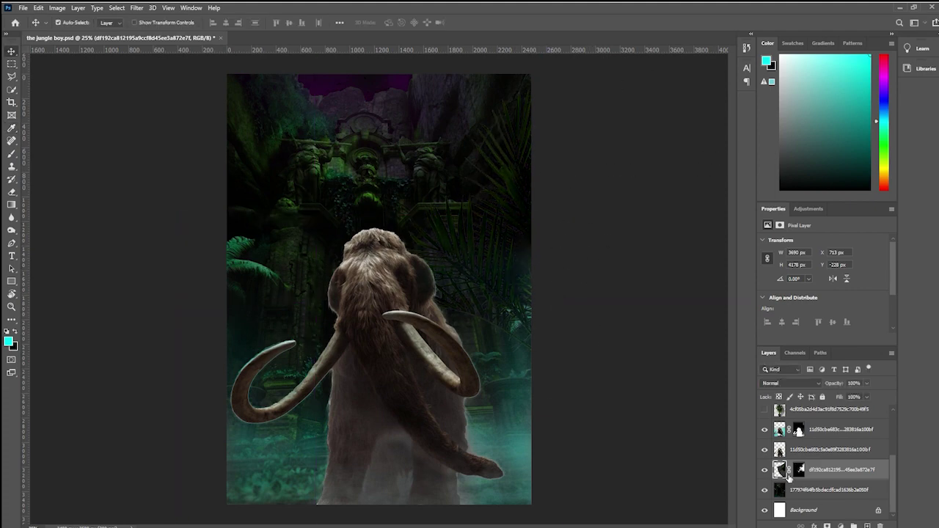
Load the palm layer as a selection, brush cyan light over the fronds at 21% opacity, and deselect
left_click(787, 476, "ctrl")
key("b")
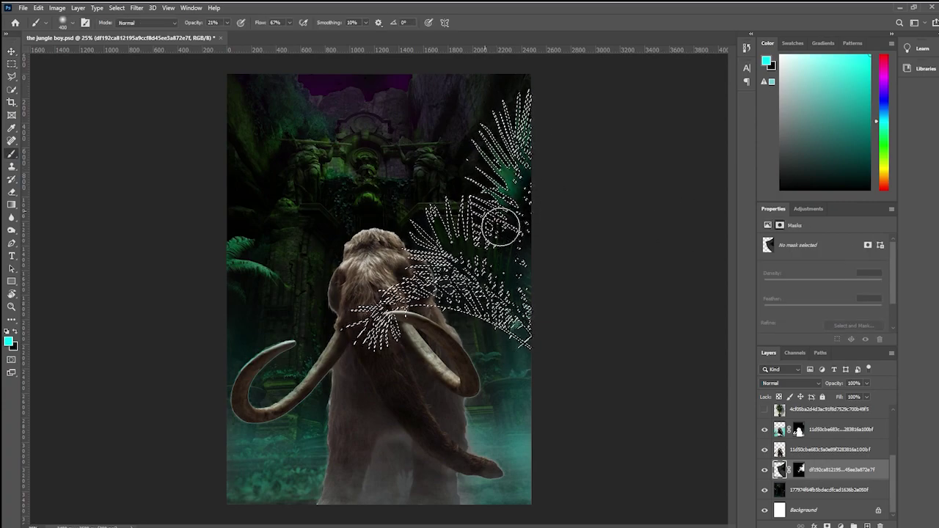
mouse_move(500, 227)
left_mouse_down()
mouse_move(460, 233)
mouse_move(438, 278)
mouse_move(464, 333)
mouse_move(406, 317)
mouse_move(515, 268)
mouse_move(491, 321)
left_mouse_up()
key("ctrl+d")
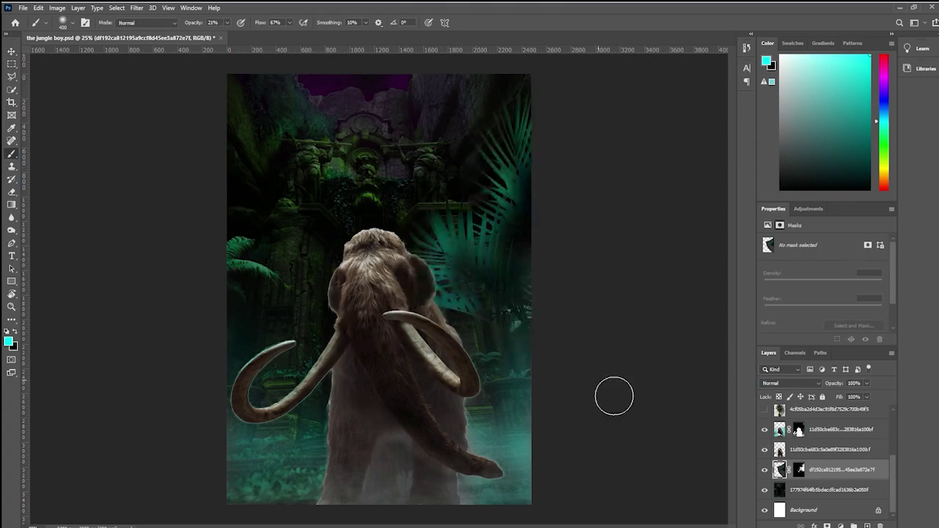
key("v")
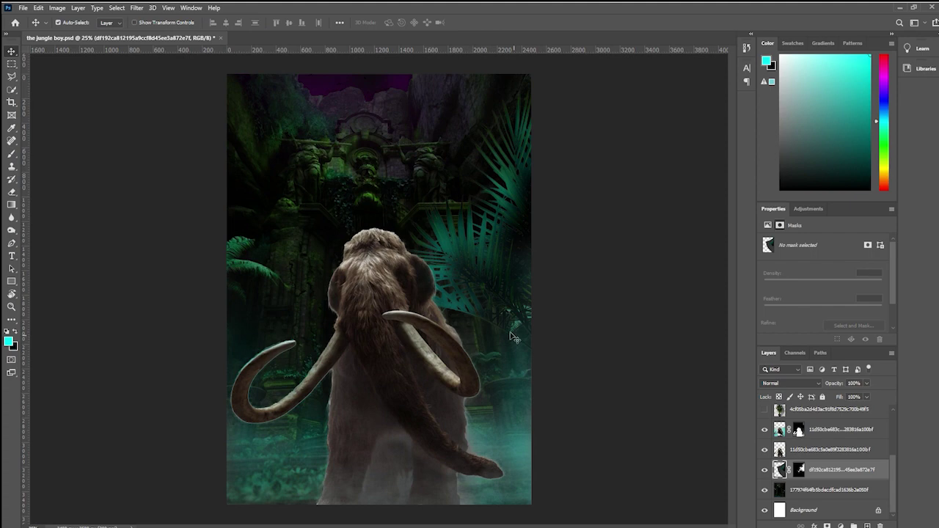
key("f")
key("f")
scroll(651, 301, "up", 1)
key("f")
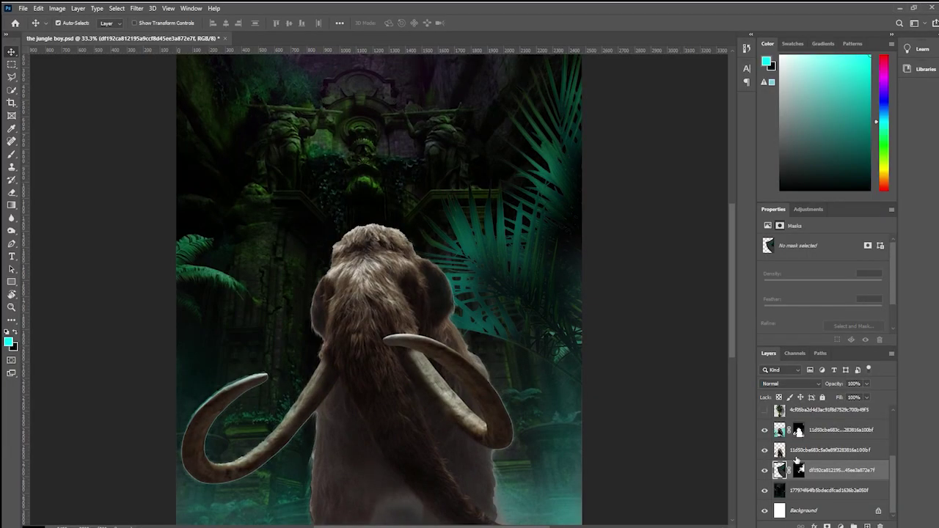
Delete the three unused hidden image layers starting with 4cf05ba, fd541d6 and the df192ca copy marked (1)
scroll(807, 450, "up", 1)
left_click(815, 445)
key("Delete")
scroll(851, 444, "up", 2)
left_click(853, 419)
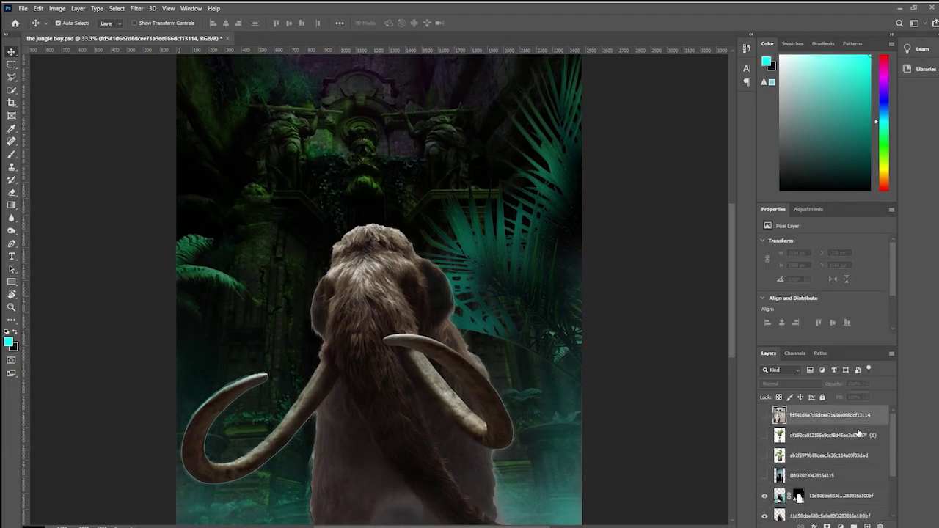
key("Delete")
key("Delete")
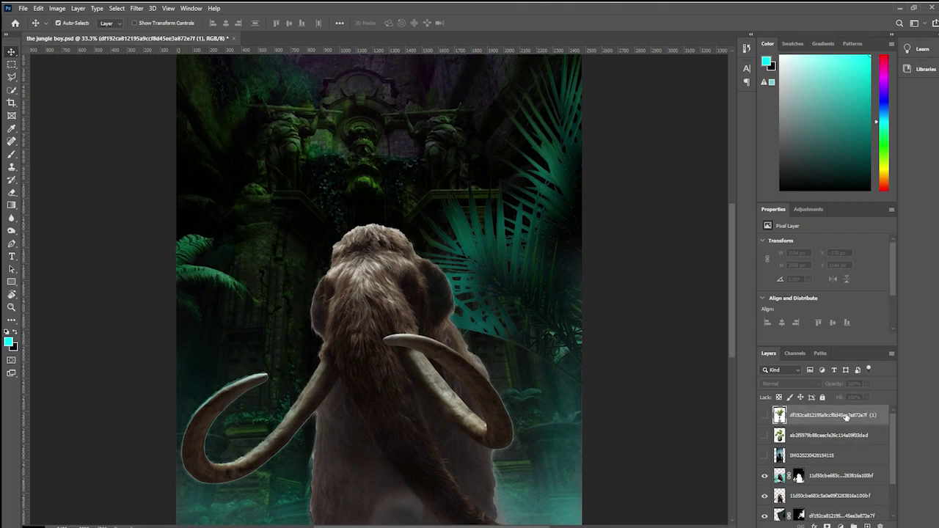
Isolate the potted heart-leaf plant layer and select its leaves and stems without the pot
left_click_drag(764, 500, 764, 518)
left_click(765, 415)
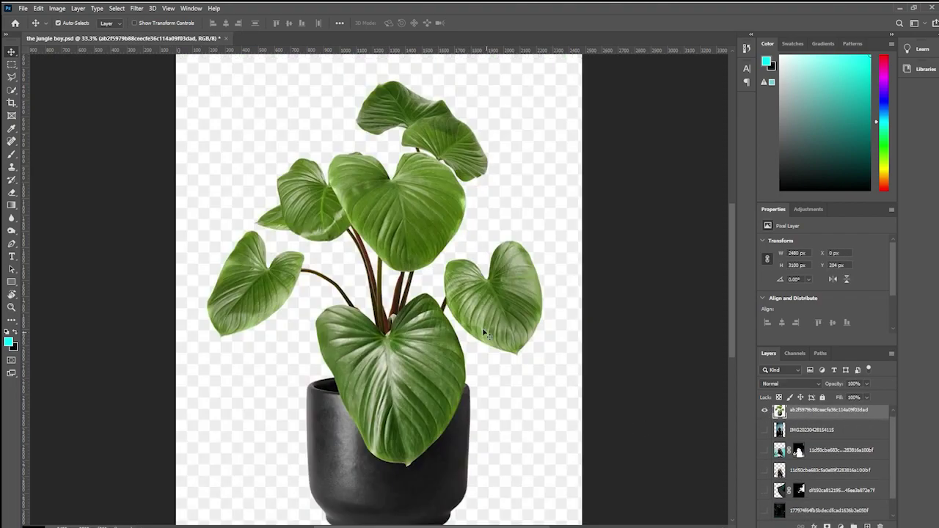
key("f")
key("f")
key("w")
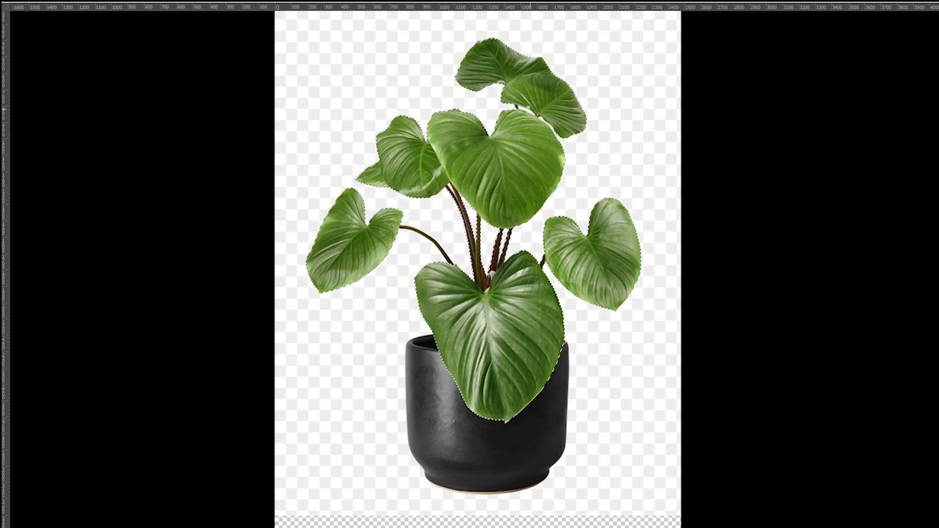
Invert the selection, delete the pot and fake checkered background around the leaves, and deselect
key("Delete")
key("ctrl+z")
key("ctrl+shift+i")
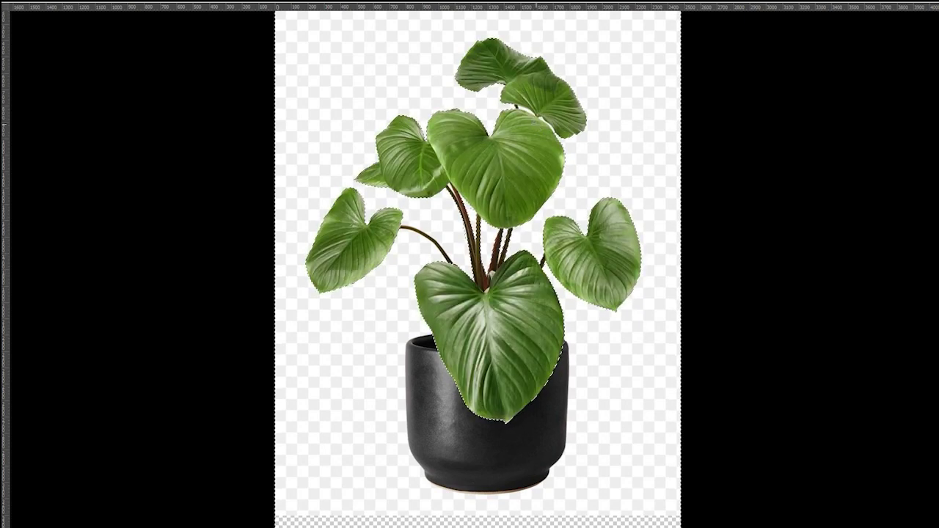
key("Delete")
key("ctrl+shift+d")
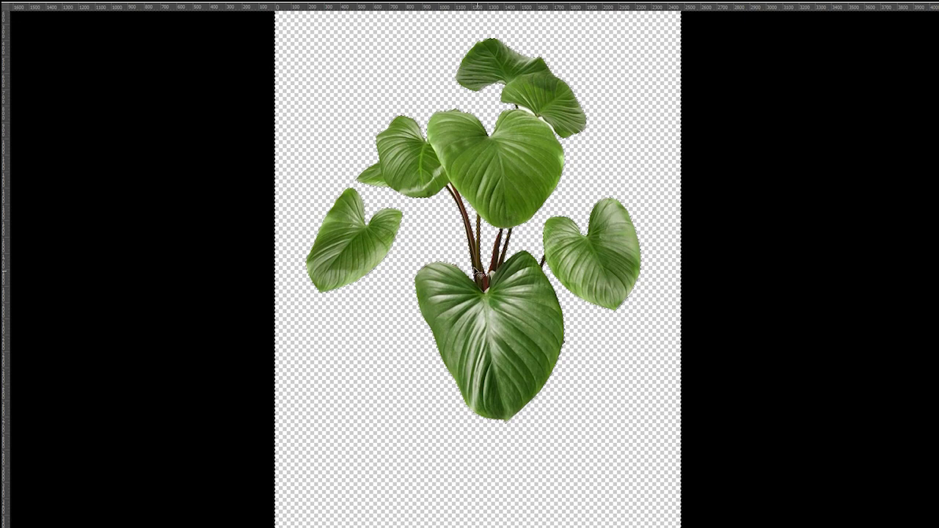
key("ctrl+d")
Show the scene layers again and move the heart-leaf layer beneath the palm layer, just above the temple
key("f")
key("v")
scroll(766, 461, "down", 1)
left_click_drag(765, 490, 766, 430)
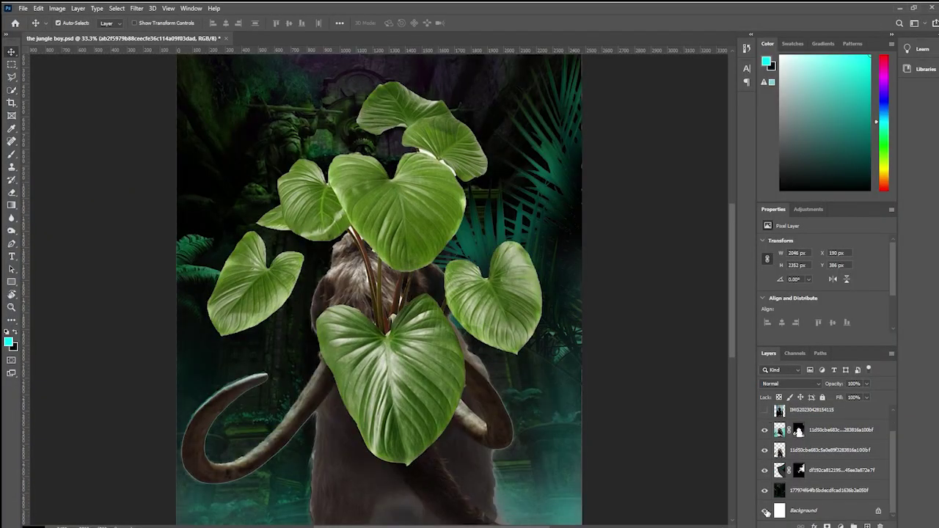
scroll(818, 430, "up", 2)
left_click_drag(830, 506, 831, 507)
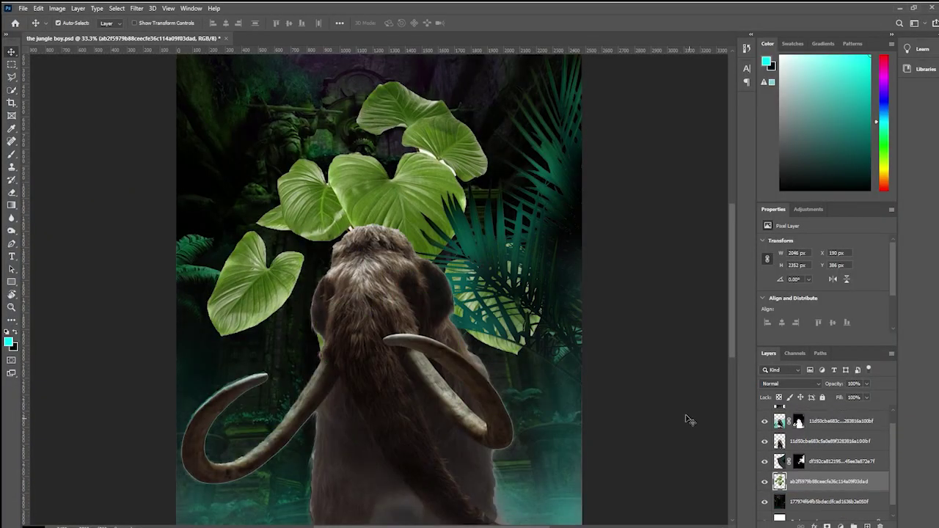
Scale the heart-leaf plant to about 1375 × 1581 px and place it at the picture's lower-left edge behind the tusk
left_click_drag(467, 199, 248, 298)
key("f")
key("f")
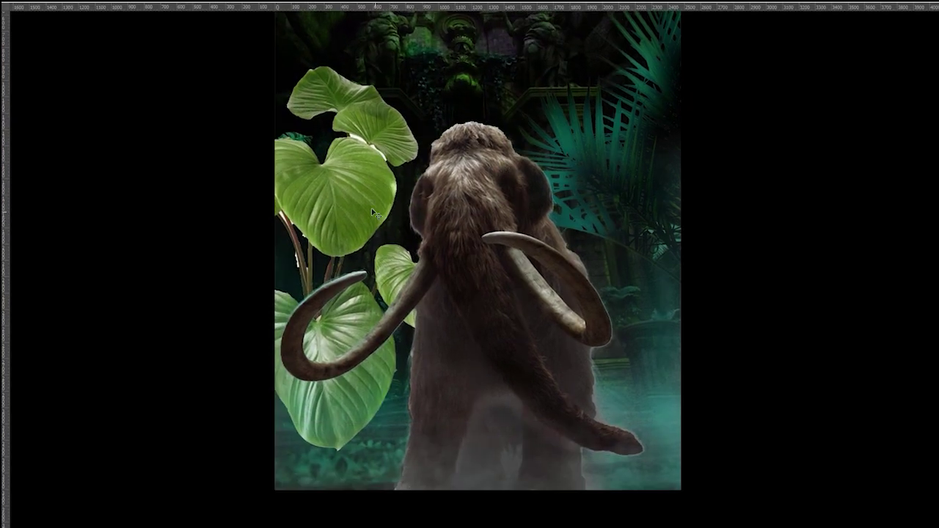
left_click_drag(360, 197, 301, 210)
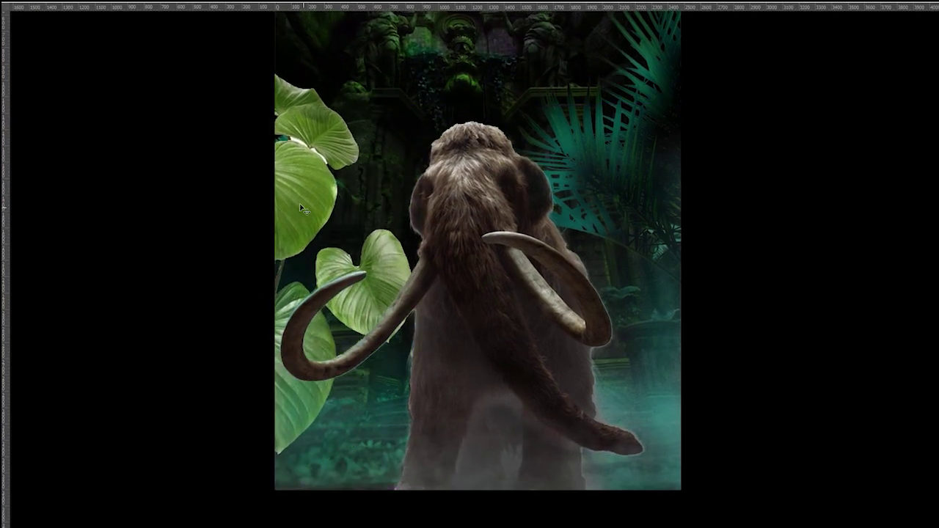
left_click_drag(344, 233, 341, 286)
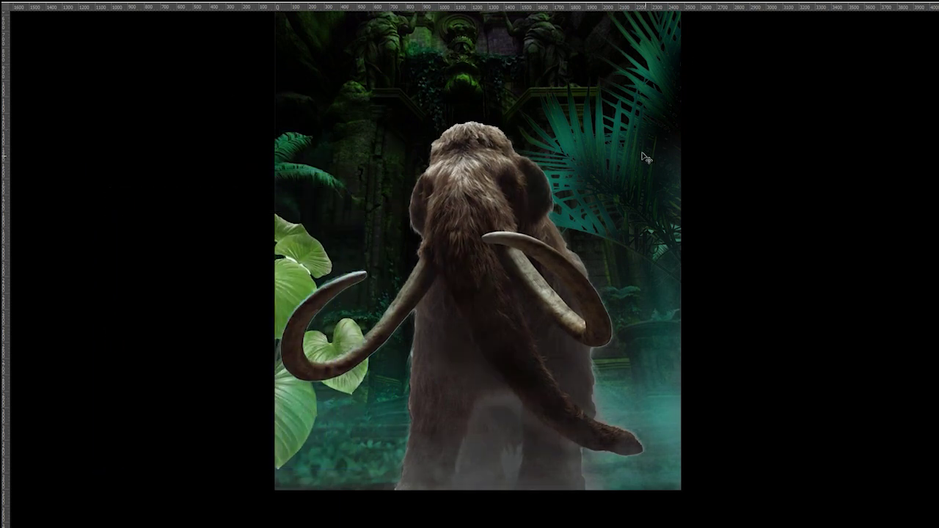
Darken and mute the heart-shaped leaves with a tonal adjustment followed by Hue/Saturation
key("f")
key("i")
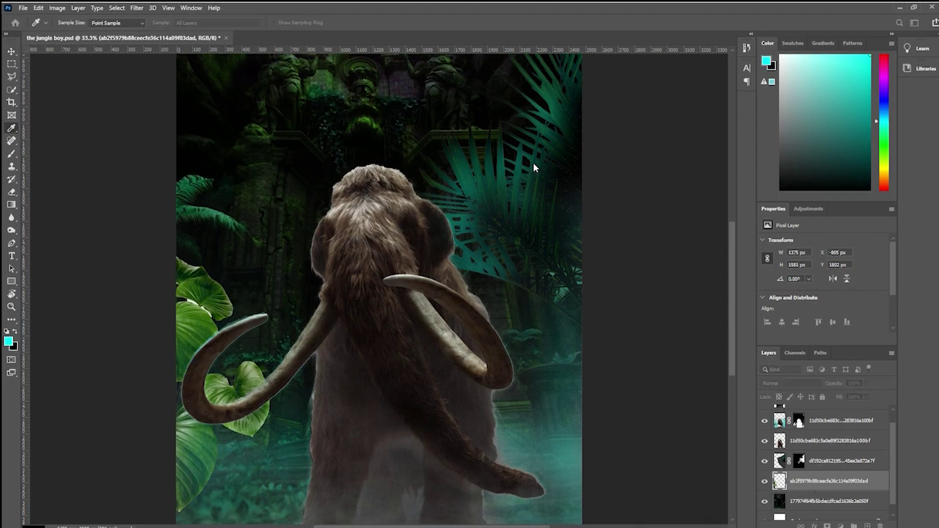
left_click_drag(561, 163, 590, 163)
left_click(670, 73)
key("ctrl+u")
left_click_drag(620, 248, 601, 248)
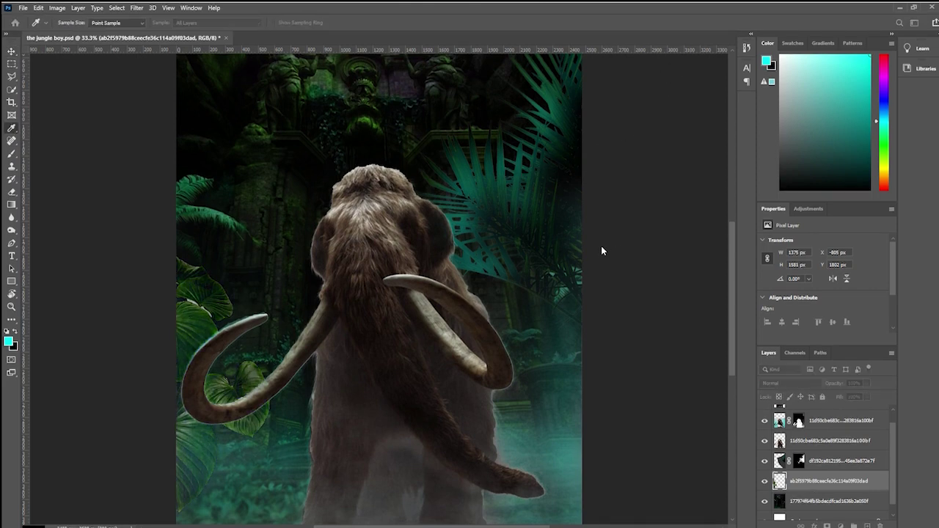
left_click(722, 152)
Load the heart-leaf layer as a selection, try brushing cyan over the leaves at 21% opacity, and undo the strokes
left_click(780, 481, "ctrl")
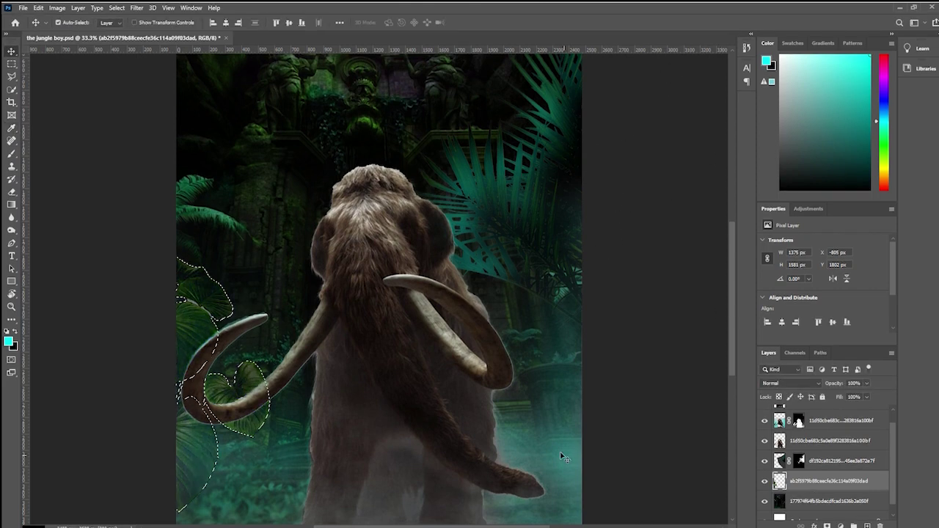
key("b")
left_click_drag(226, 325, 197, 292)
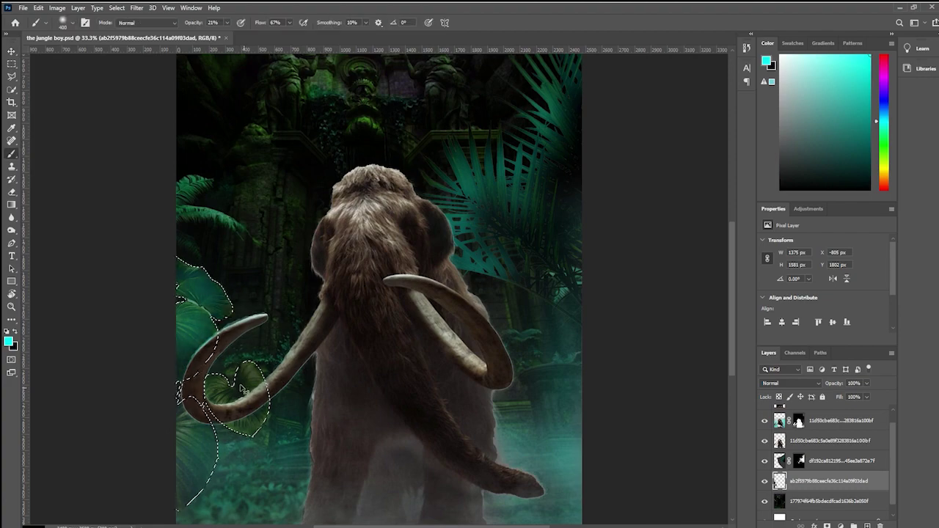
key("ctrl+z")
key("ctrl+z")
Adjust the brush opacity and paint cyan light along the edges of the selected leaves above the curled tusk
key("f")
key("f")
key("f")
left_click_drag(197, 23, 191, 23)
key("f")
key("f")
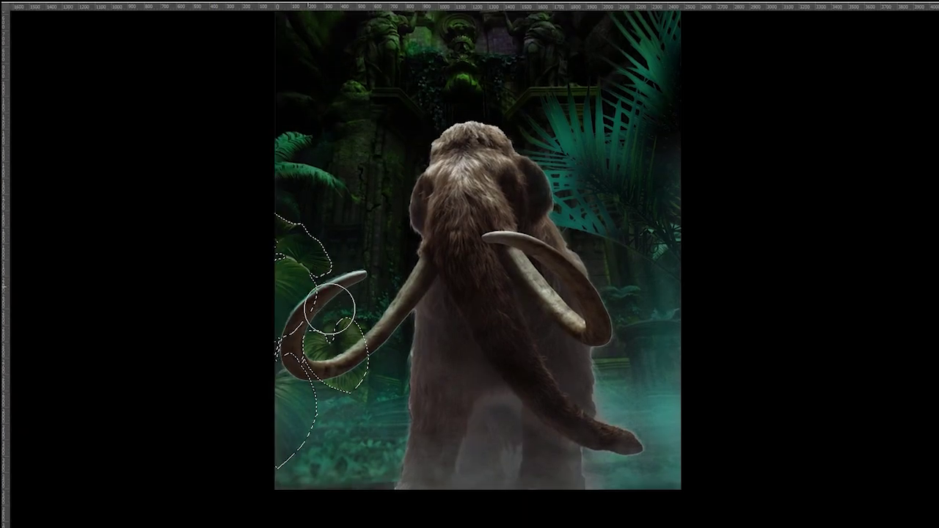
scroll(331, 286, "up", 3)
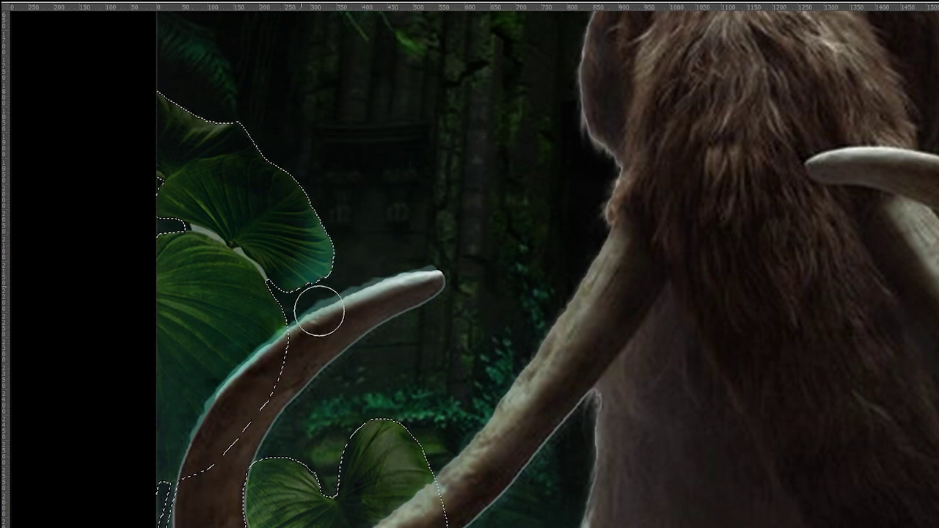
mouse_move(319, 312)
left_mouse_down()
mouse_move(284, 367)
mouse_move(263, 431)
mouse_move(295, 527)
mouse_move(387, 465)
mouse_move(412, 503)
mouse_move(370, 457)
mouse_move(285, 496)
left_mouse_up()
left_click_drag(358, 307, 431, 453)
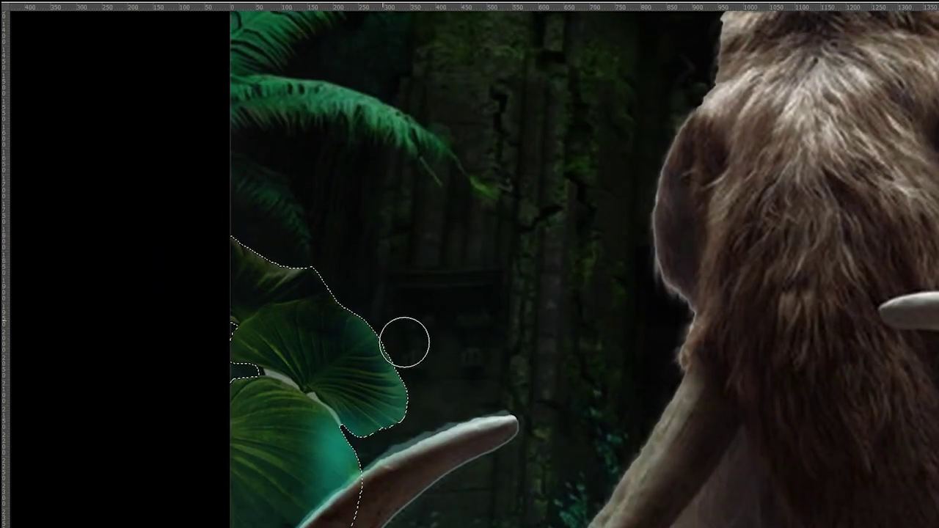
Brush cyan light over the small heart-shaped leaf inside the tusk's curve, covering its upper lobes and outer edge
mouse_move(404, 343)
left_mouse_down()
mouse_move(323, 276)
mouse_move(372, 482)
left_mouse_up()
left_click_drag(400, 523, 381, 332)
mouse_move(452, 323)
left_mouse_down()
mouse_move(513, 450)
mouse_move(520, 428)
mouse_move(480, 381)
mouse_move(462, 411)
mouse_move(486, 523)
left_mouse_up()
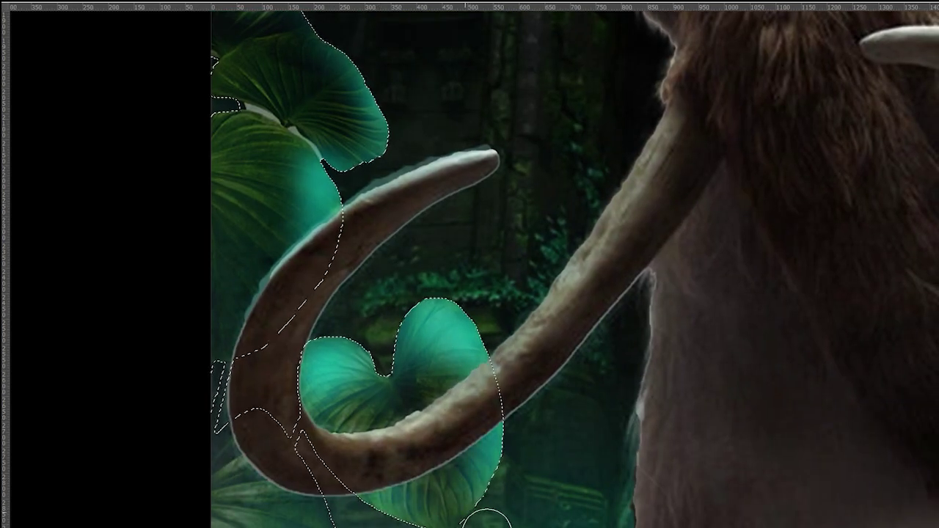
left_click_drag(288, 526, 363, 402)
mouse_move(317, 209)
left_mouse_down()
mouse_move(367, 174)
mouse_move(355, 117)
left_mouse_up()
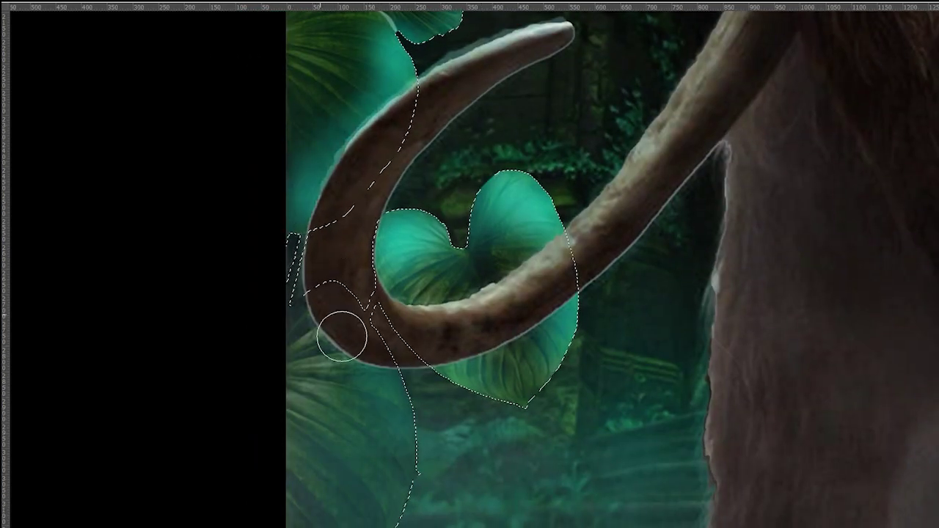
Paint cyan light along the outer edge of the large leaf below the tusk and blend the neighbouring leaves
left_click_drag(384, 392, 429, 491)
left_click_drag(418, 457, 436, 369)
mouse_move(426, 411)
left_mouse_down()
mouse_move(377, 509)
mouse_move(396, 485)
left_mouse_up()
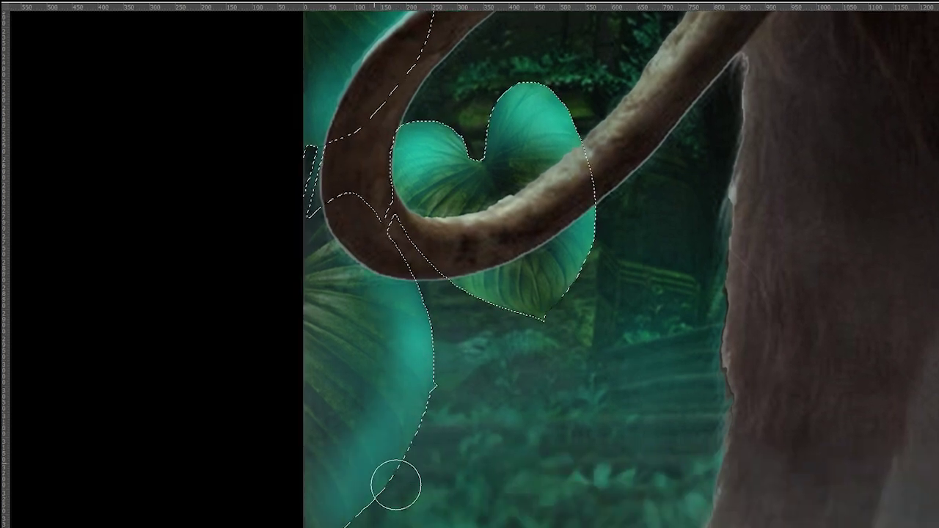
left_click_drag(567, 334, 465, 430)
mouse_move(447, 289)
left_mouse_down()
mouse_move(389, 299)
mouse_move(457, 396)
left_mouse_up()
mouse_move(239, 403)
left_mouse_down()
mouse_move(264, 457)
mouse_move(267, 446)
mouse_move(334, 523)
left_mouse_up()
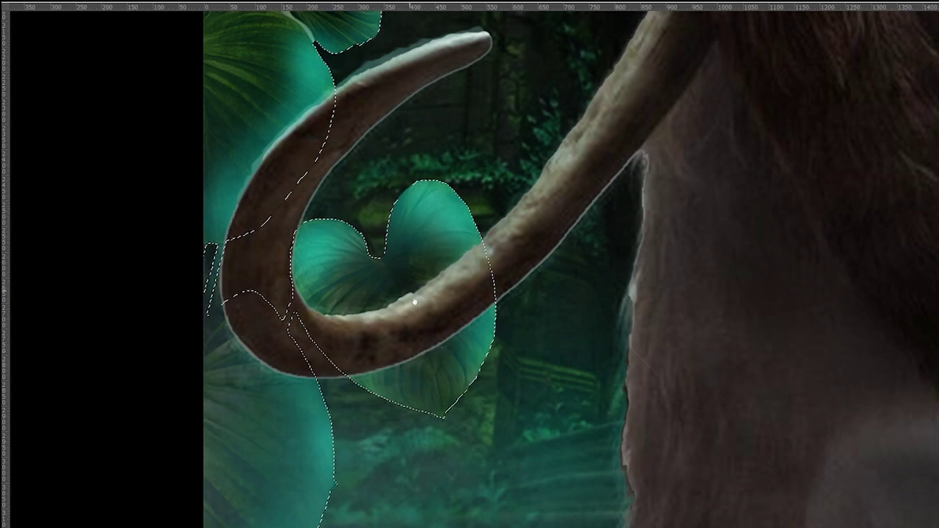
Clear the selection around the heart-shaped leaves and leave the full-screen view of the composite
scroll(409, 331, "up", 5)
scroll(409, 330, "left", 2)
key("ctrl+d")
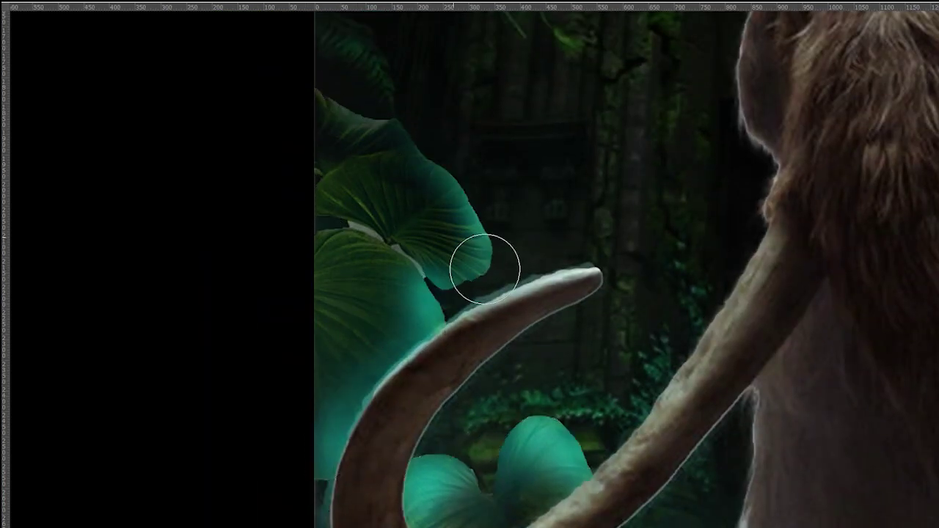
left_click_drag(648, 320, 529, 268)
key("v")
key("ctrl+z")
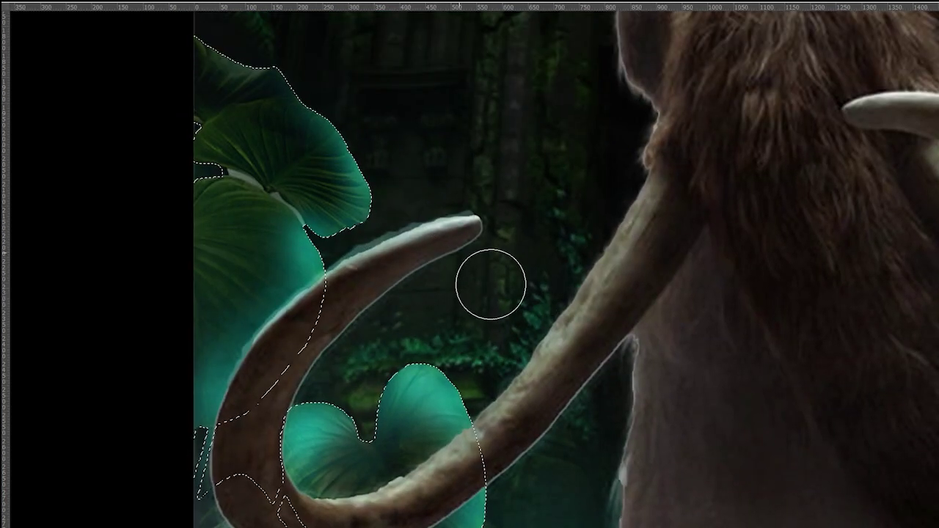
left_click(350, 229, "ctrl")
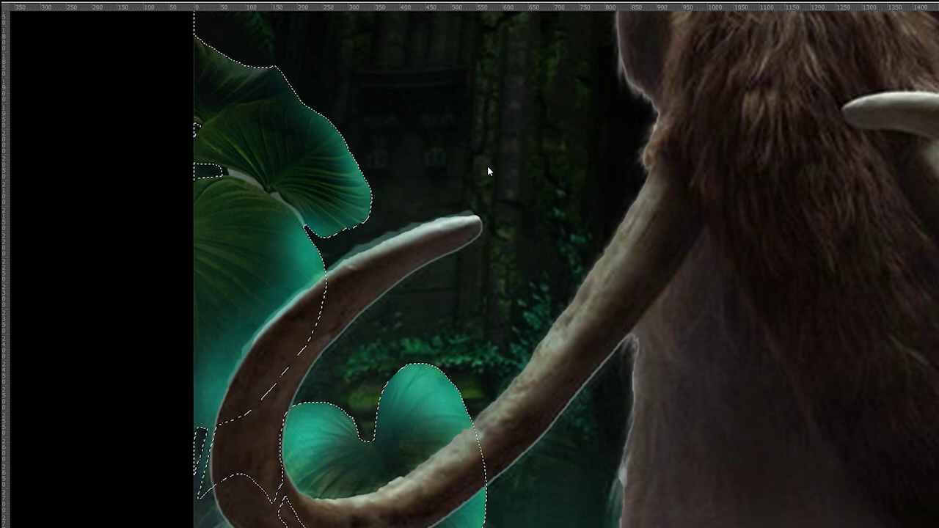
key("f")
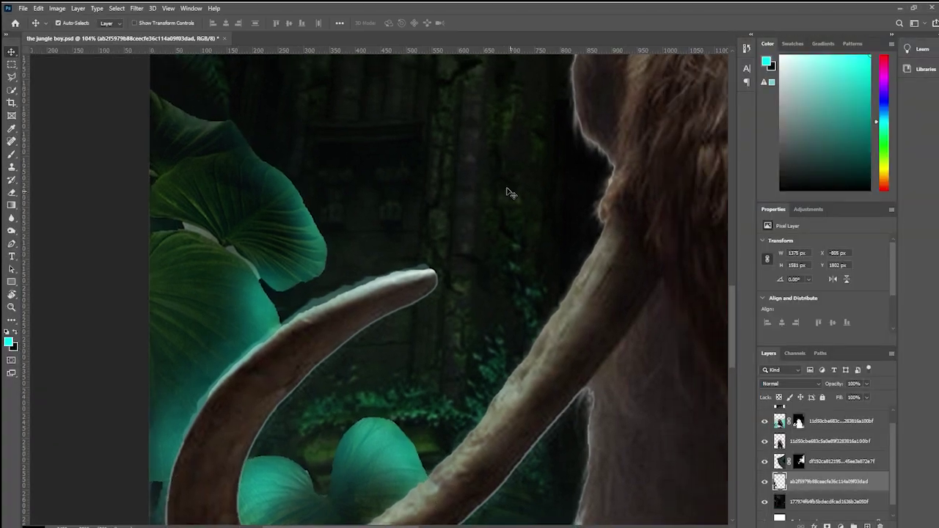
scroll(509, 192, "down", 8)
left_click_drag(624, 145, 496, 250)
scroll(886, 451, "up", 1)
Show the portrait photo layer above the scene and select the standing man, excluding the blue wall
left_click(764, 415)
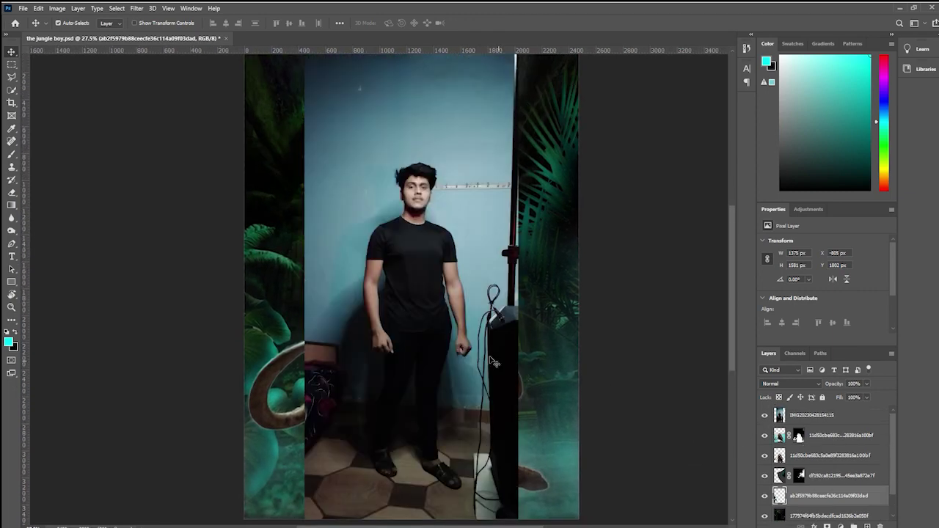
key("f")
key("f")
scroll(490, 273, "up", 10)
left_click_drag(472, 158, 498, 275)
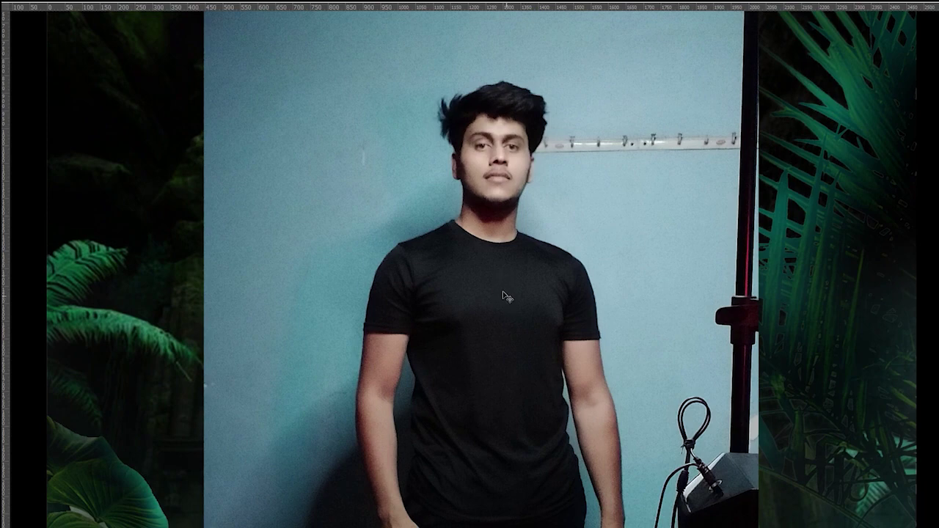
key("f")
key("f")
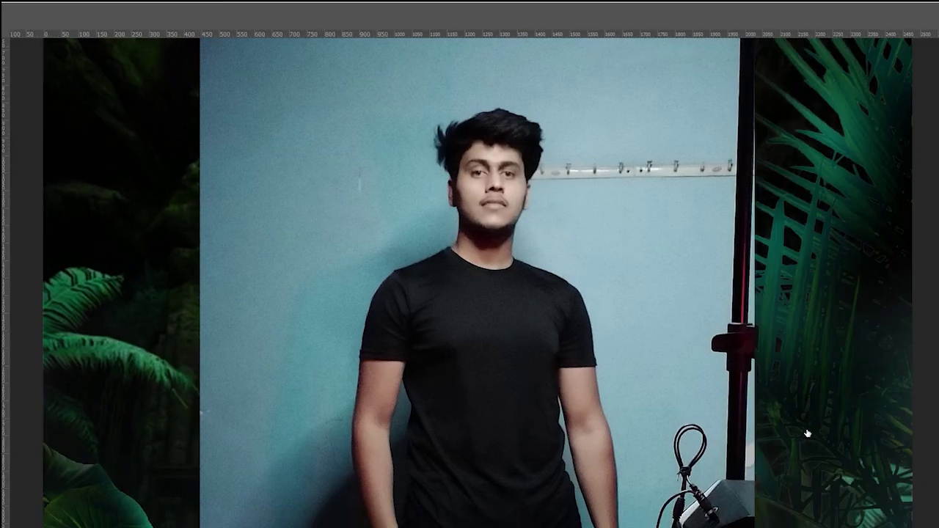
left_click(522, 251)
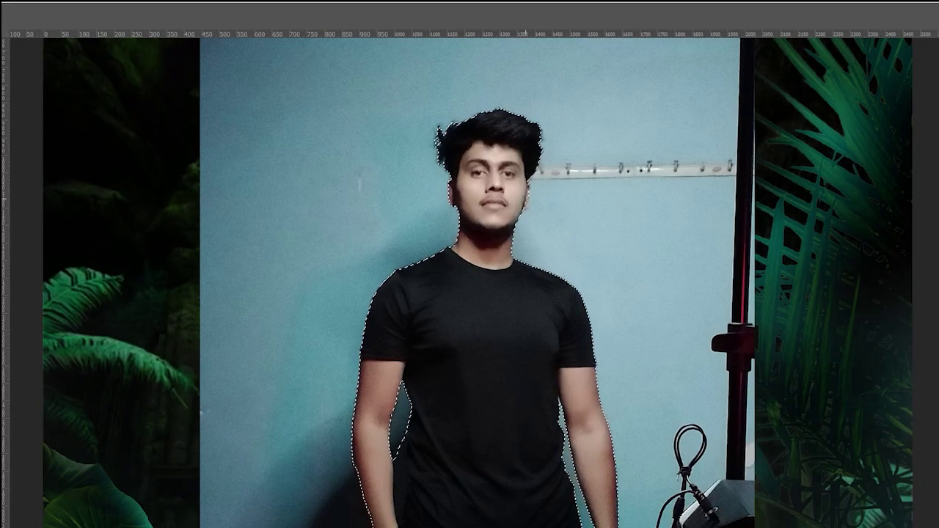
key("f")
scroll(449, 172, "down", 4)
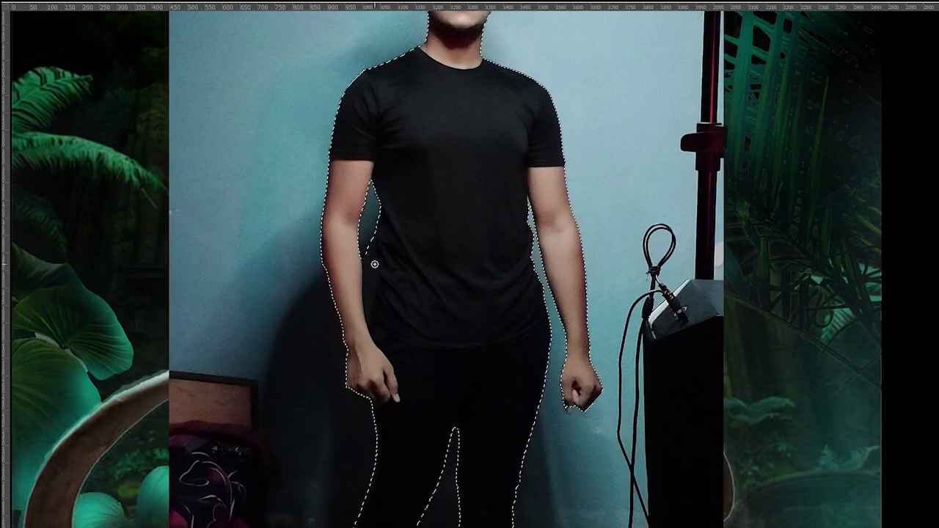
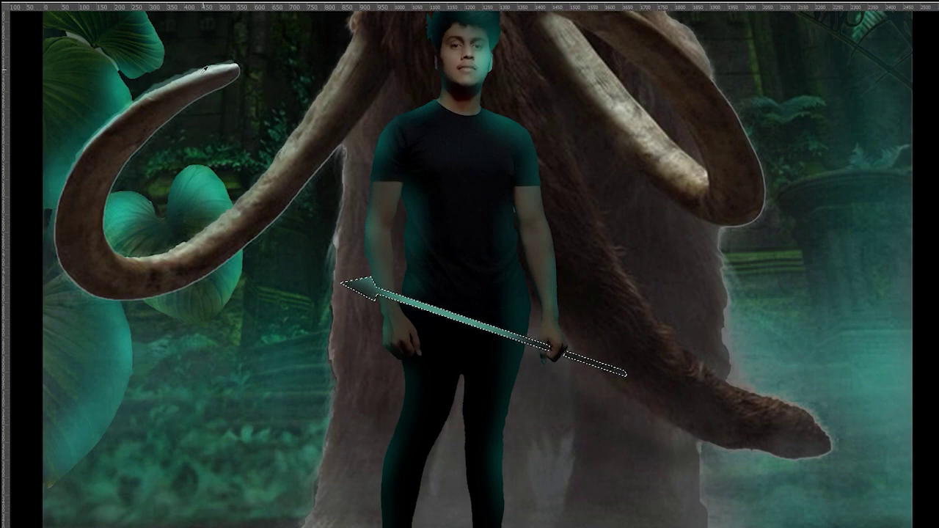
Sample a colour from the image and brush shading over the selected spear's head and shaft
mouse_move(602, 95)
left_mouse_down()
mouse_move(604, 204)
mouse_move(627, 231)
mouse_move(556, 143)
left_mouse_up()
left_click(562, 142, "alt")
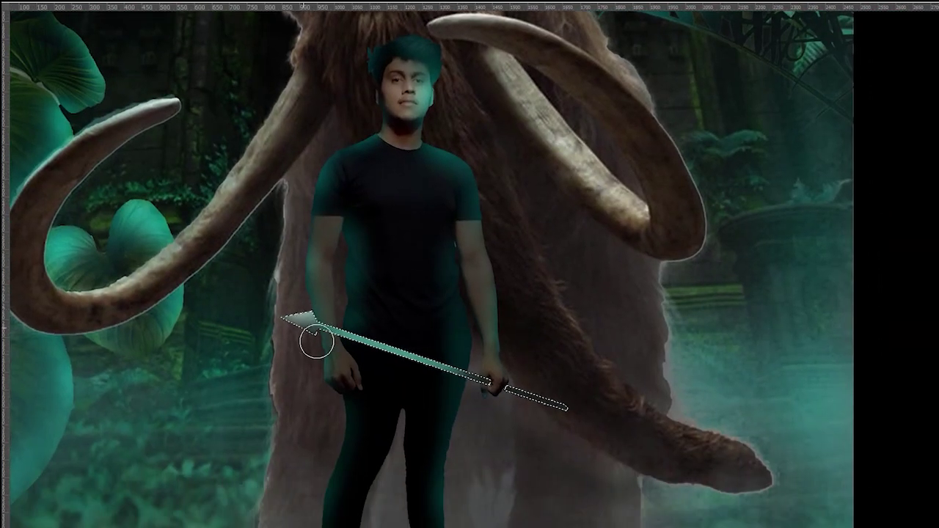
mouse_move(316, 343)
left_mouse_down()
mouse_move(412, 373)
mouse_move(426, 361)
mouse_move(391, 355)
mouse_move(442, 367)
left_mouse_up()
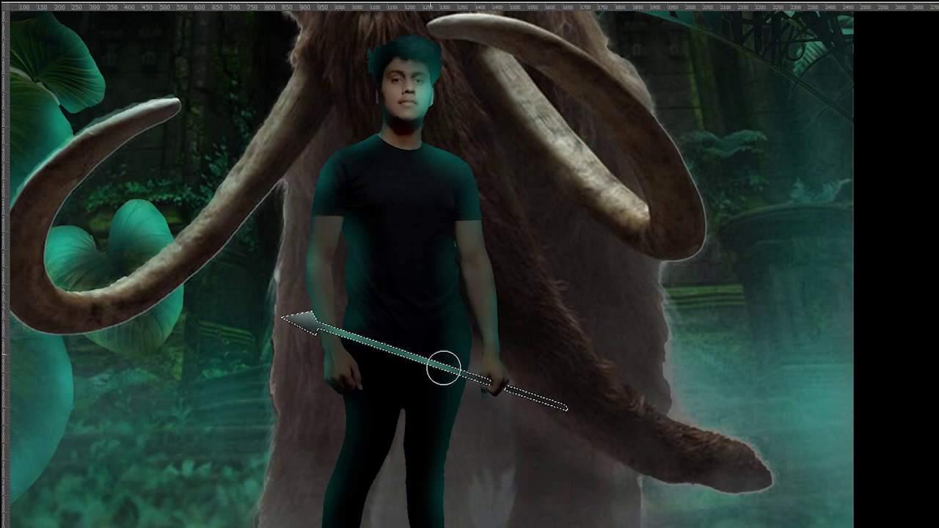
scroll(484, 438, "down", 5)
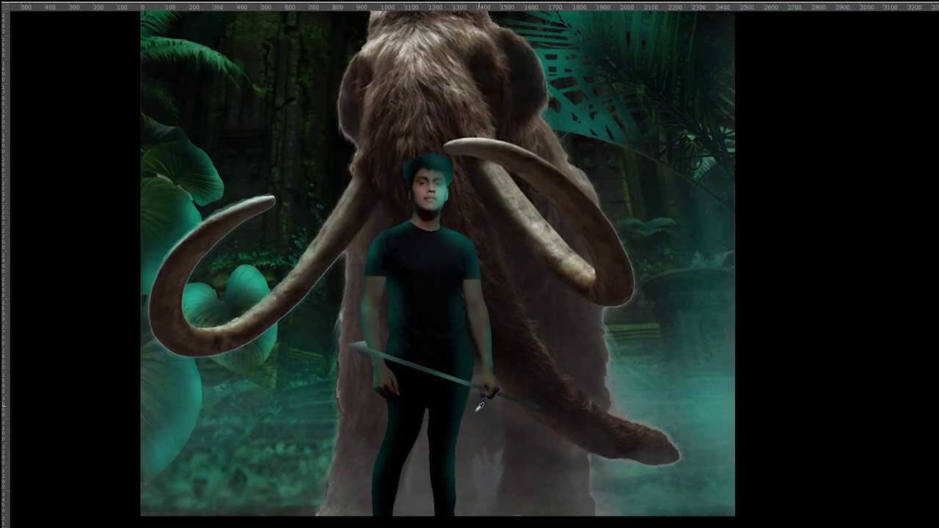
Adjust the brush opacity, darken the selected spear with black, and clear its selection
scroll(508, 359, "up", 6)
key("f")
left_click_drag(195, 23, 204, 23)
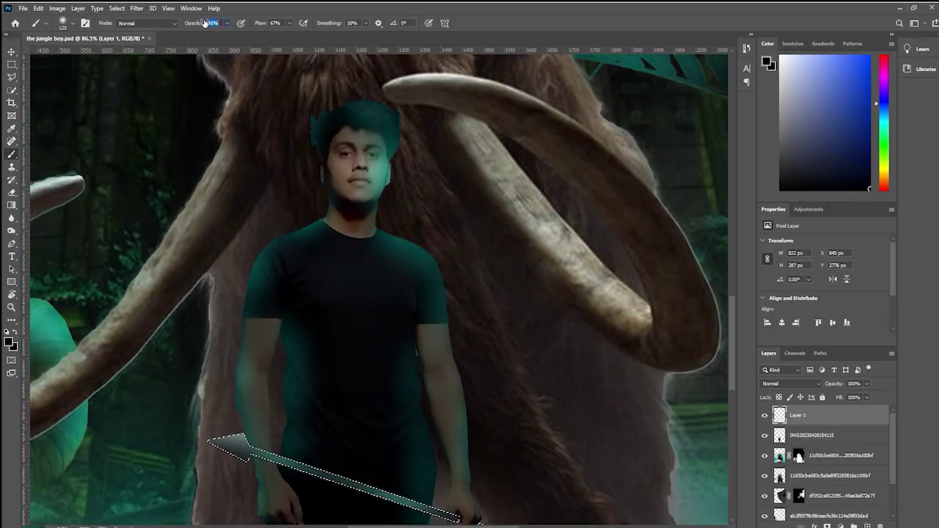
key("f")
key("f")
mouse_move(380, 456)
left_mouse_down()
mouse_move(323, 419)
mouse_move(380, 462)
mouse_move(476, 495)
mouse_move(526, 527)
mouse_move(274, 471)
mouse_move(229, 433)
mouse_move(221, 439)
mouse_move(297, 460)
left_mouse_up()
key("ctrl+d")
Draw a Pen path for a thin necklace with a curved tooth pendant on the man's chest and load it as a selection
scroll(298, 447, "down", 5)
left_click_drag(406, 385, 505, 347)
scroll(444, 341, "up", 6)
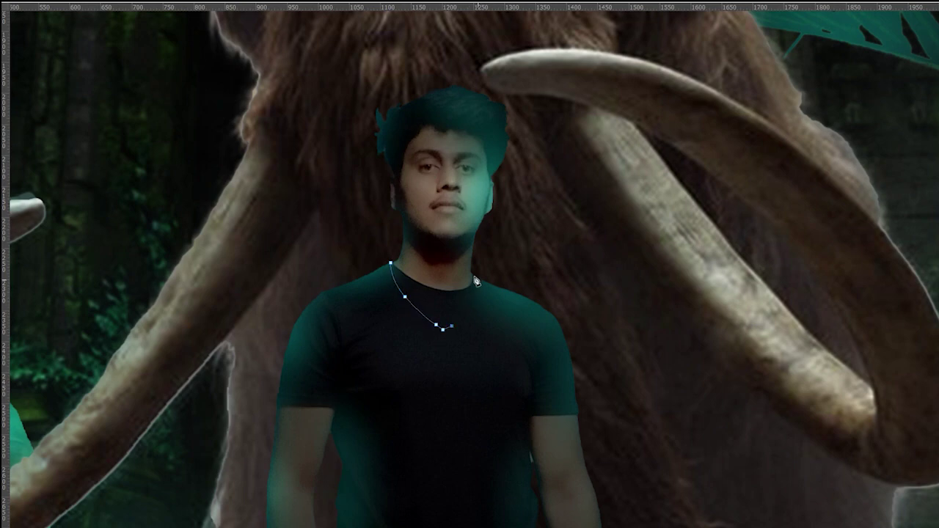
scroll(475, 276, "up", 5)
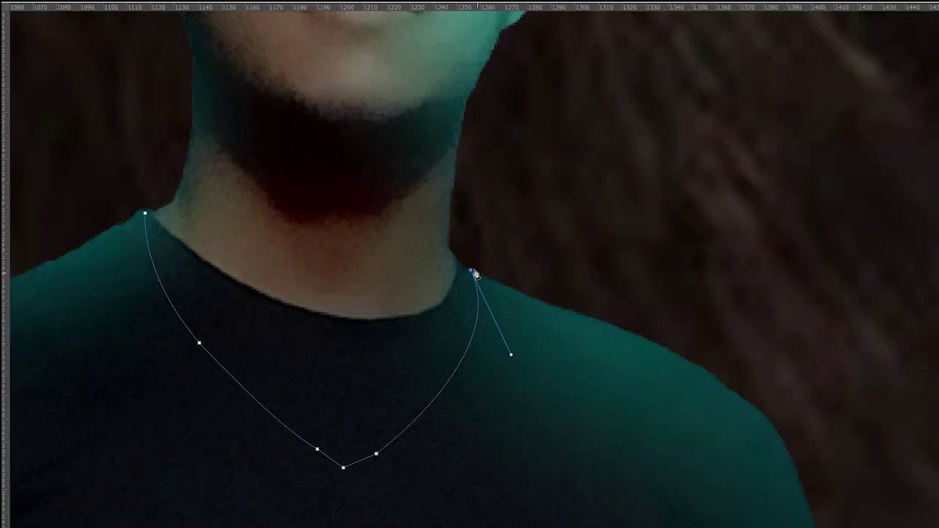
left_click_drag(363, 460, 248, 478)
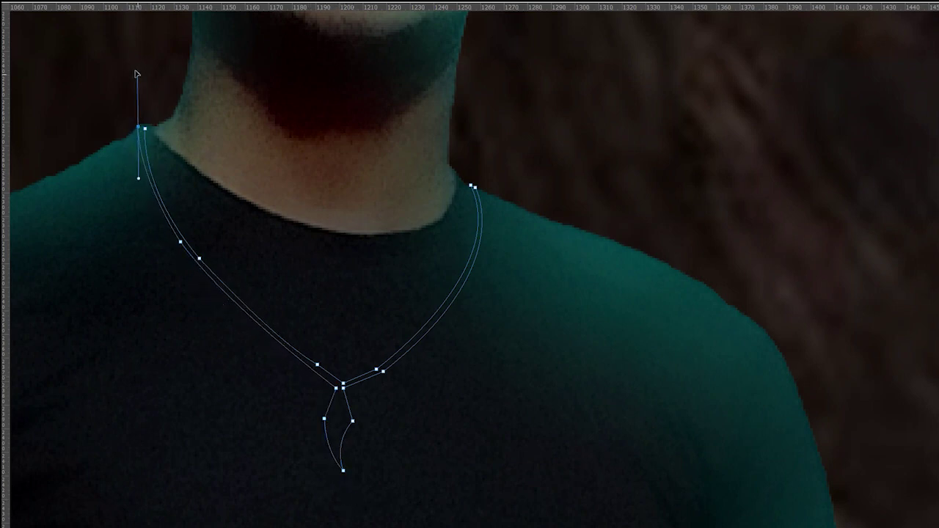
left_click(146, 129)
key("ctrl+Return")
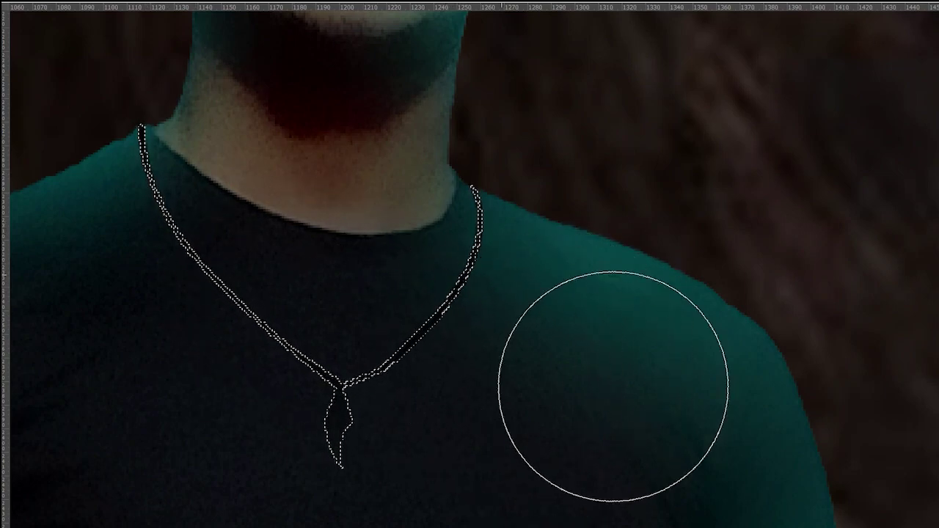
Reduce the brush size and paint the selected tooth pendant bright cyan
key("v")
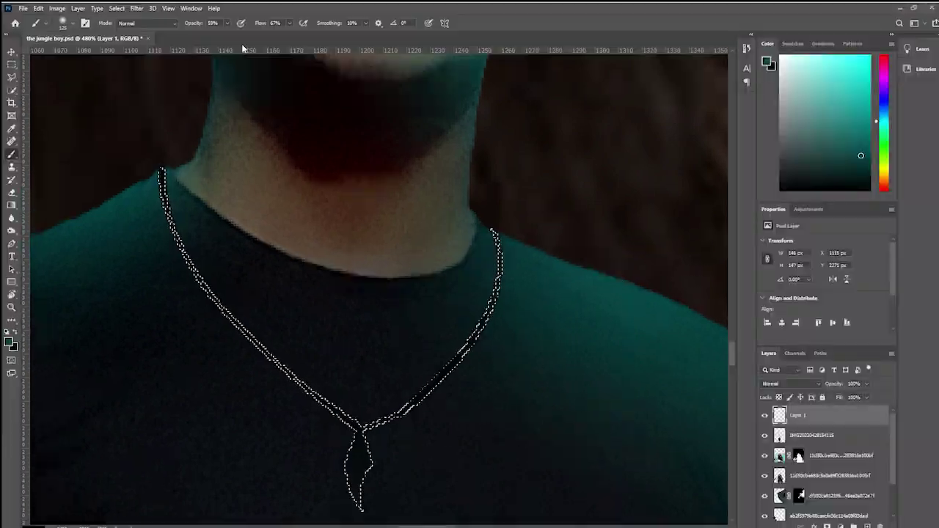
key("f")
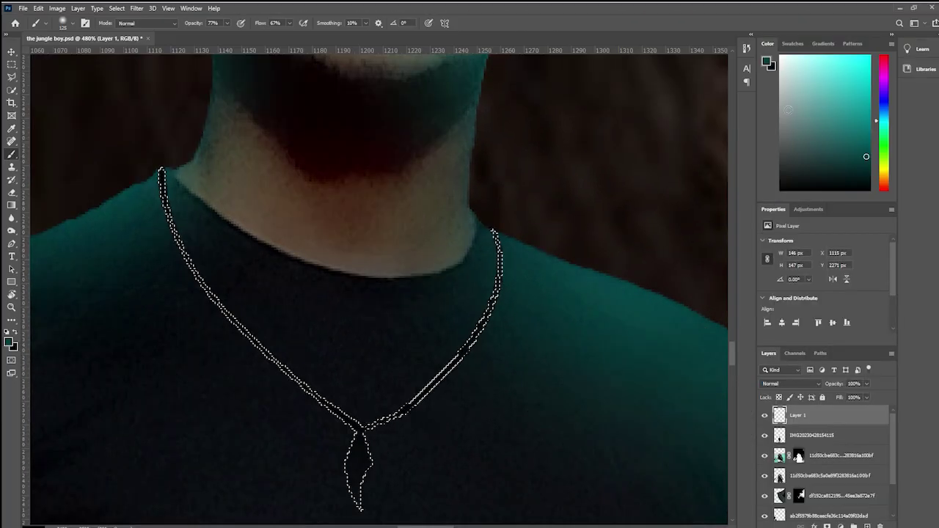
key("f")
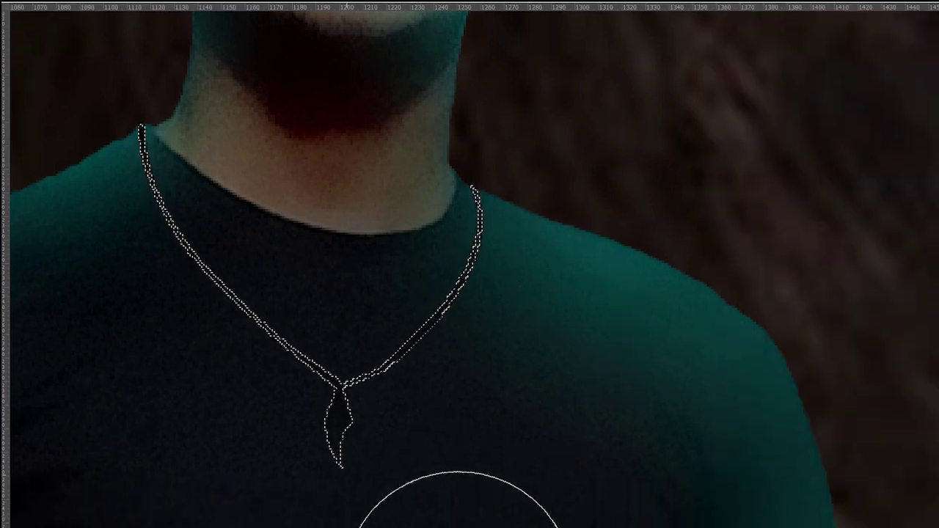
key("[")
key("[")
key("[")
key("[")
key("[")
key("[")
left_click_drag(343, 402, 361, 436)
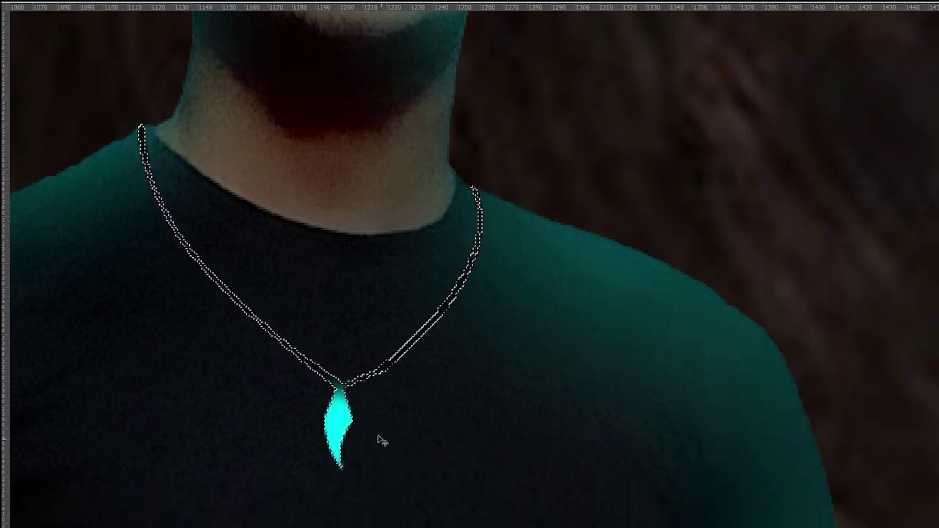
Brush a soft cyan glow on the shirt around the pendant with a lower opacity and a larger brush
key("f")
left_click_drag(185, 23, 166, 25)
key("f")
key("f")
mouse_move(307, 400)
left_mouse_down()
mouse_move(365, 473)
mouse_move(300, 417)
mouse_move(413, 399)
mouse_move(340, 503)
mouse_move(360, 497)
mouse_move(333, 497)
left_mouse_up()
key("]")
key("]")
key("]")
key("]")
key("]")
key("]")
key("]")
key("]")
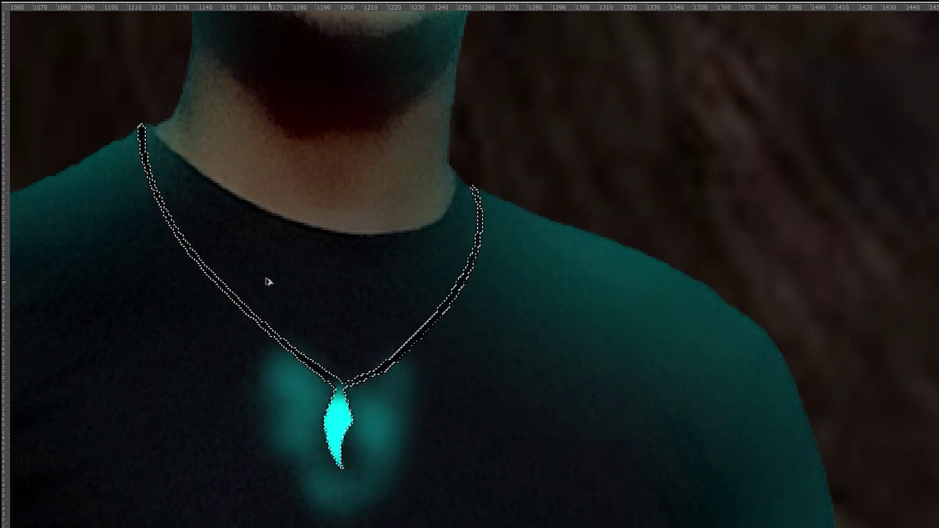
Try selecting the cyan-lit side of the man's face with Quick Selection, and clear the selection
scroll(269, 285, "down", 3)
scroll(268, 285, "down", 5)
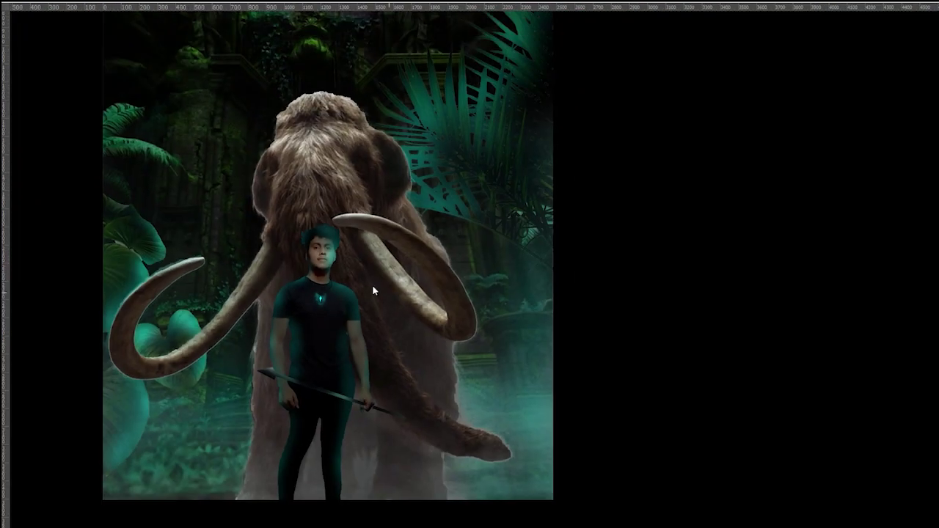
left_click_drag(373, 289, 491, 288)
scroll(424, 255, "up", 8)
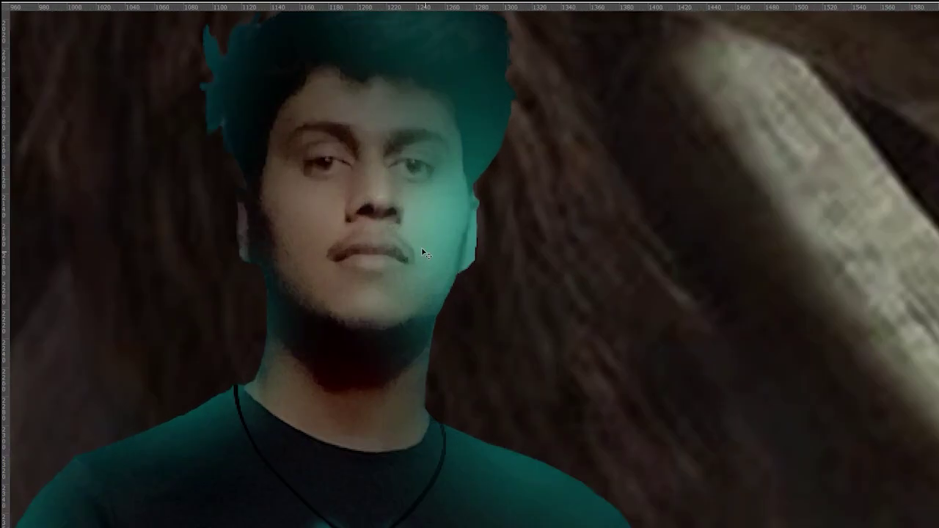
key("f")
key("f")
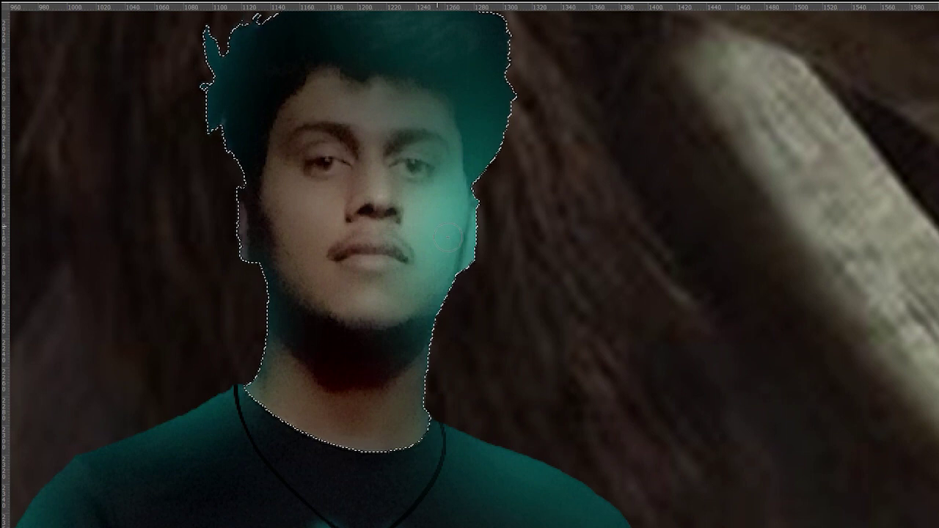
mouse_move(247, 93)
left_mouse_down()
mouse_move(283, 64)
mouse_move(490, 473)
left_mouse_up()
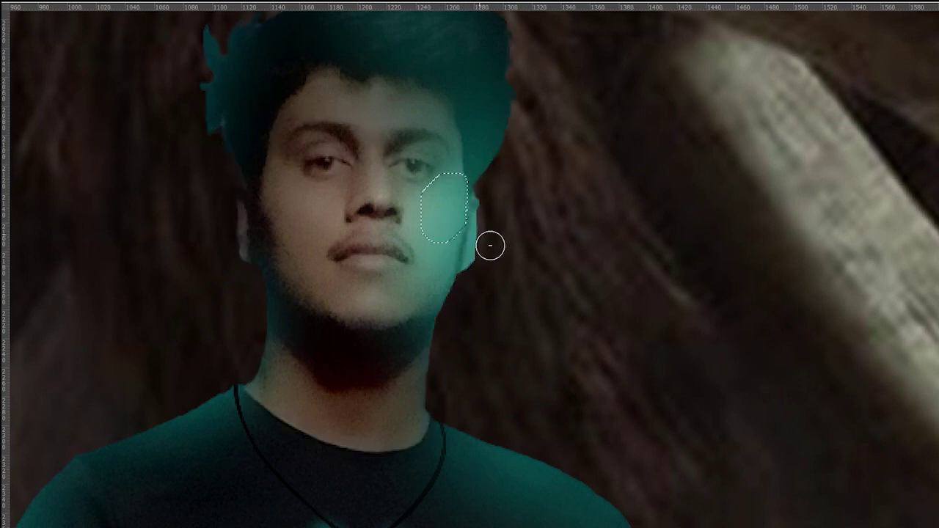
mouse_move(444, 293)
left_mouse_down()
mouse_move(474, 231)
mouse_move(464, 156)
mouse_move(422, 171)
mouse_move(430, 195)
left_mouse_up()
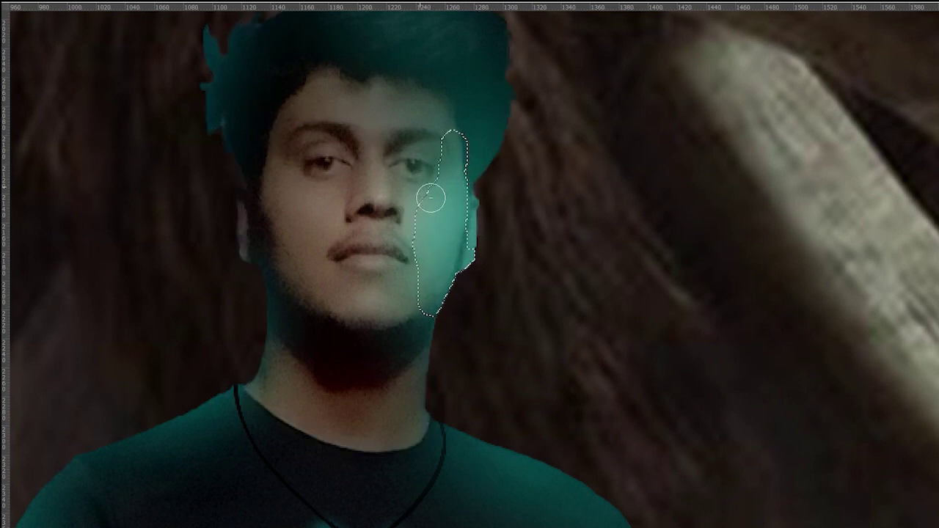
scroll(429, 202, "down", 3)
scroll(417, 197, "down", 5)
scroll(416, 197, "up", 5)
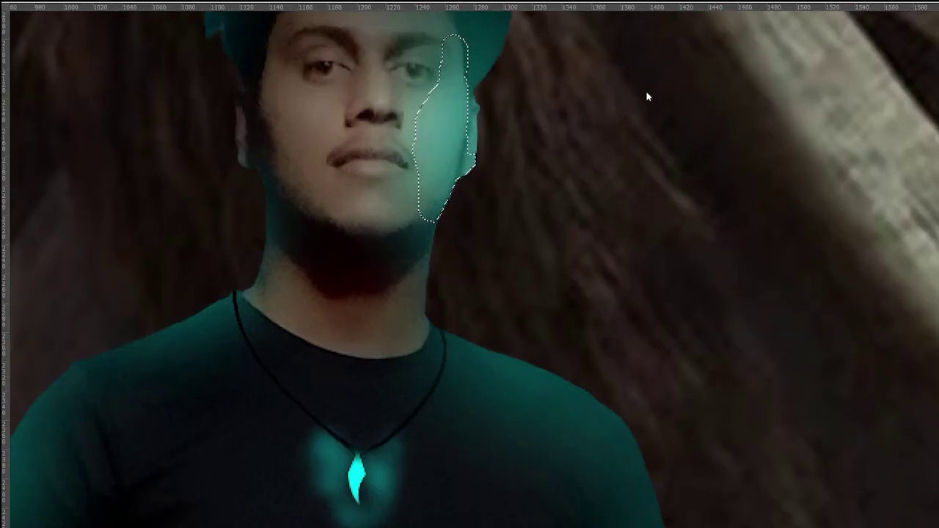
key("ctrl+d")
Trace the mammoth's looped tusk on the palm-frond side with a Pen path and load it as a selection
scroll(584, 177, "down", 9)
left_click_drag(609, 160, 587, 245)
key("f")
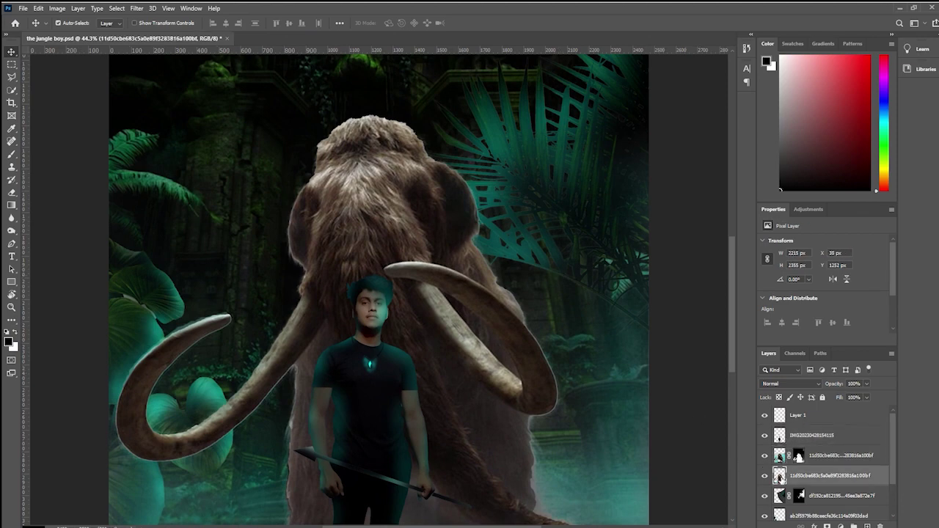
key("f")
key("f")
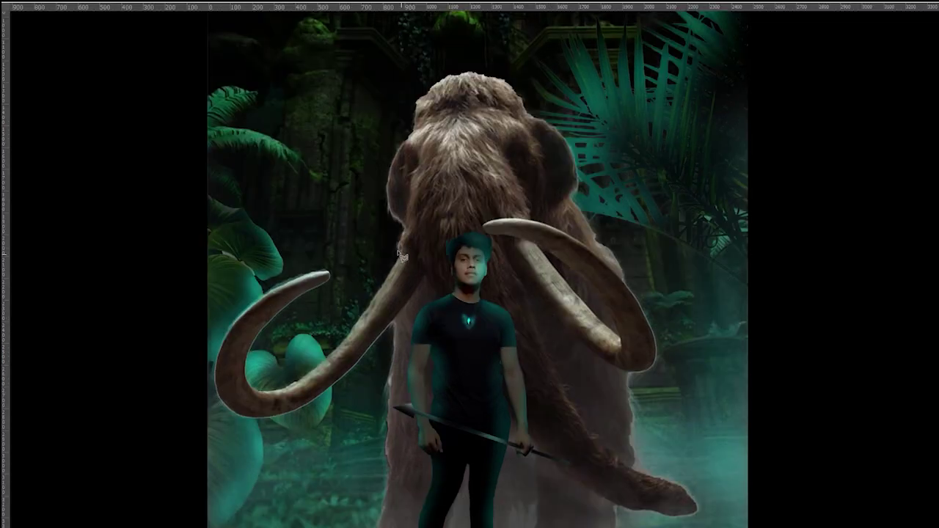
left_click(239, 367)
mouse_move(492, 222)
left_mouse_down()
mouse_move(597, 264)
mouse_move(640, 342)
left_mouse_up()
left_click(541, 386)
mouse_move(524, 253)
left_mouse_down()
mouse_move(577, 325)
mouse_move(621, 346)
left_mouse_up()
key("ctrl+z")
key("ctrl+j")
scroll(503, 284, "up", 3)
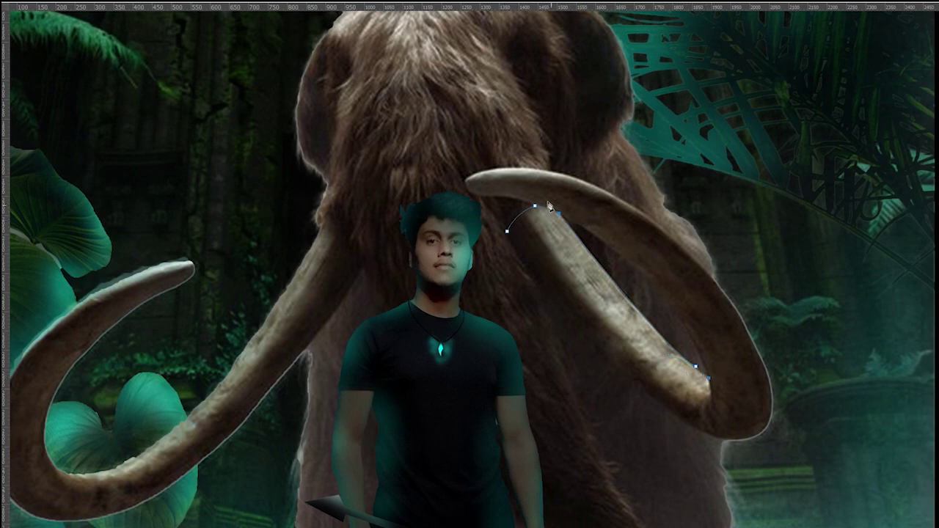
left_click_drag(478, 196, 317, 190)
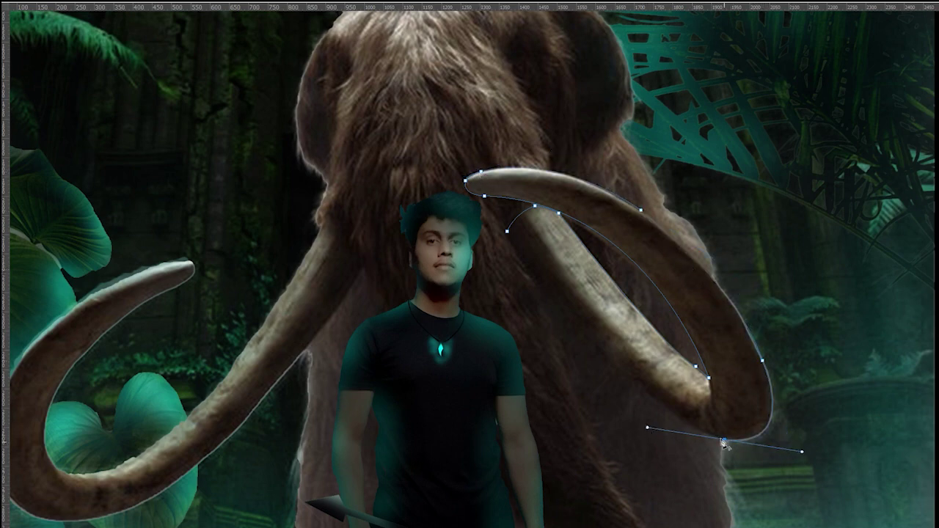
left_click_drag(510, 224, 479, 201)
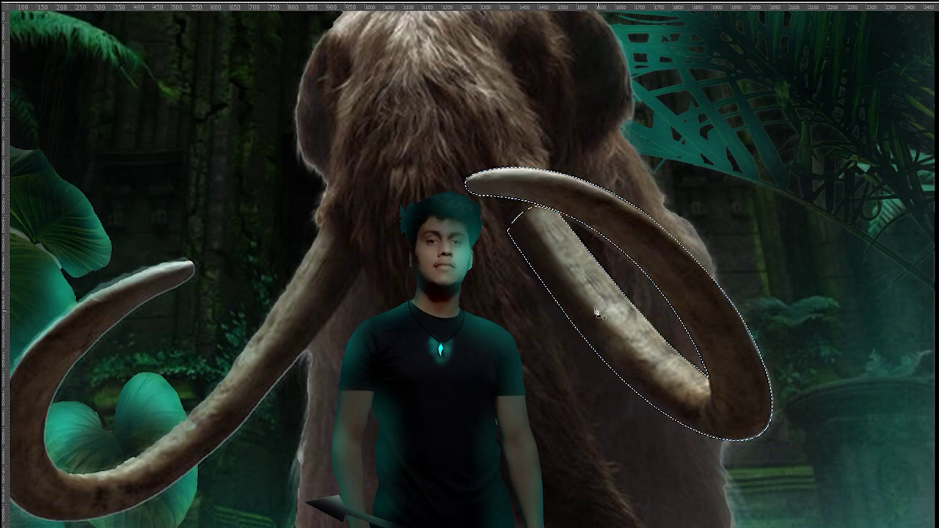
key("ctrl+Return")
Sample the pendant's bright cyan, brush it over the whole selected tusk, and clear the selection
key("f")
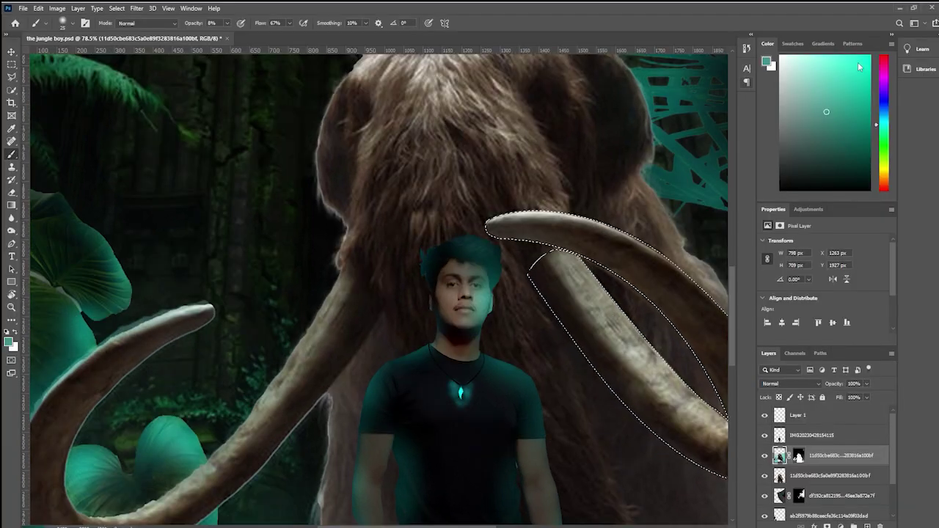
left_click(461, 394, "alt")
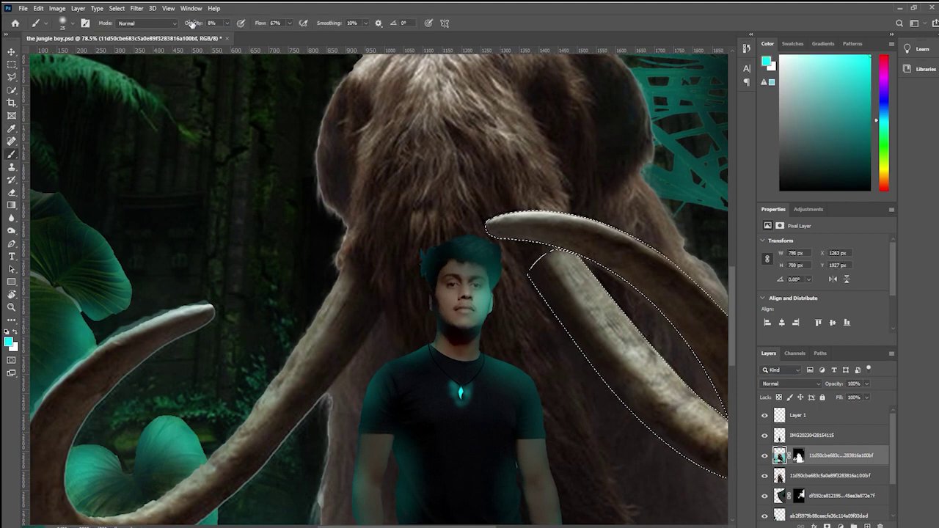
key("f")
key("f")
mouse_move(591, 312)
left_mouse_down()
mouse_move(630, 341)
mouse_move(598, 338)
left_mouse_up()
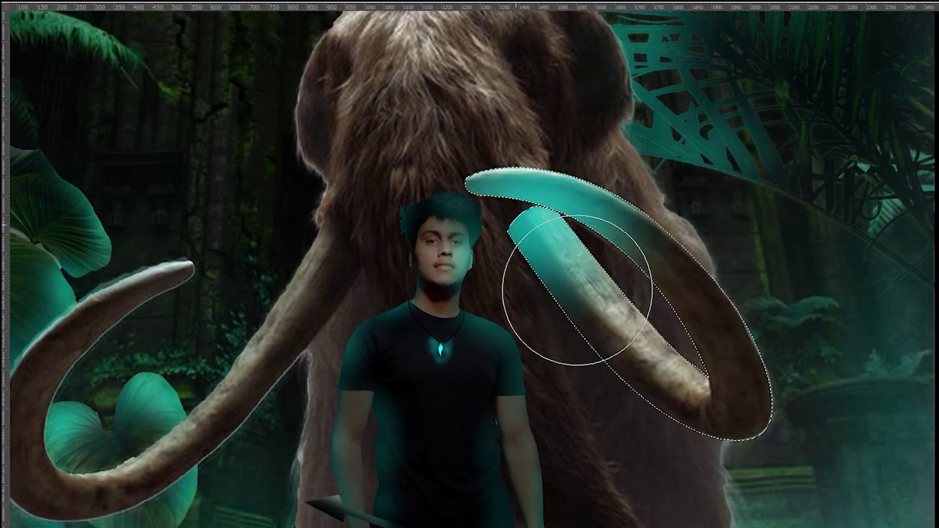
mouse_move(578, 290)
left_mouse_down()
mouse_move(685, 335)
mouse_move(800, 457)
mouse_move(691, 386)
mouse_move(660, 286)
mouse_move(828, 377)
mouse_move(586, 314)
mouse_move(605, 258)
mouse_move(777, 405)
left_mouse_up()
key("ctrl+d")
Trace the tusk on the broad-leaf side with a Pen path, load it as a selection, and paint it bright cyan
mouse_move(582, 396)
left_mouse_down()
mouse_move(648, 363)
mouse_move(676, 369)
left_mouse_up()
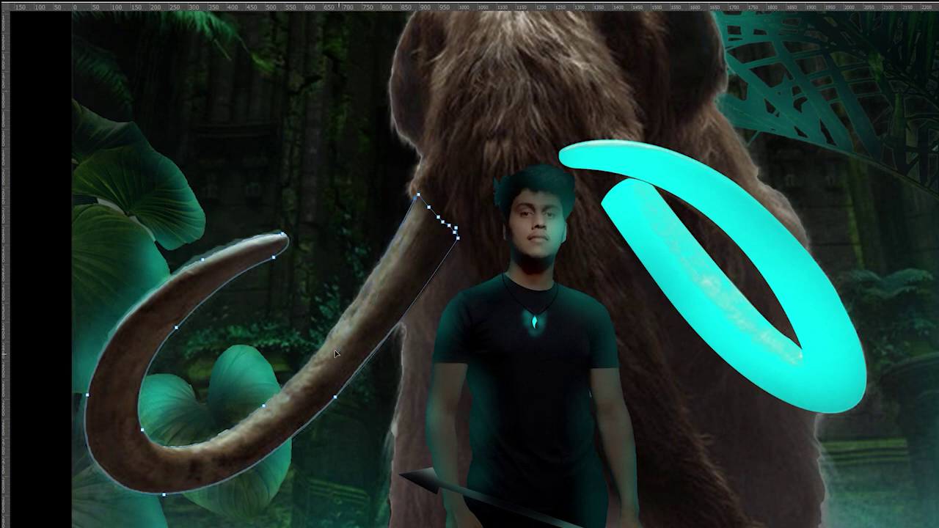
key("ctrl+Return")
key("b")
mouse_move(487, 311)
left_mouse_down()
mouse_move(493, 334)
mouse_move(358, 448)
mouse_move(229, 377)
mouse_move(209, 480)
mouse_move(294, 521)
mouse_move(388, 419)
mouse_move(266, 385)
mouse_move(335, 287)
left_mouse_up()
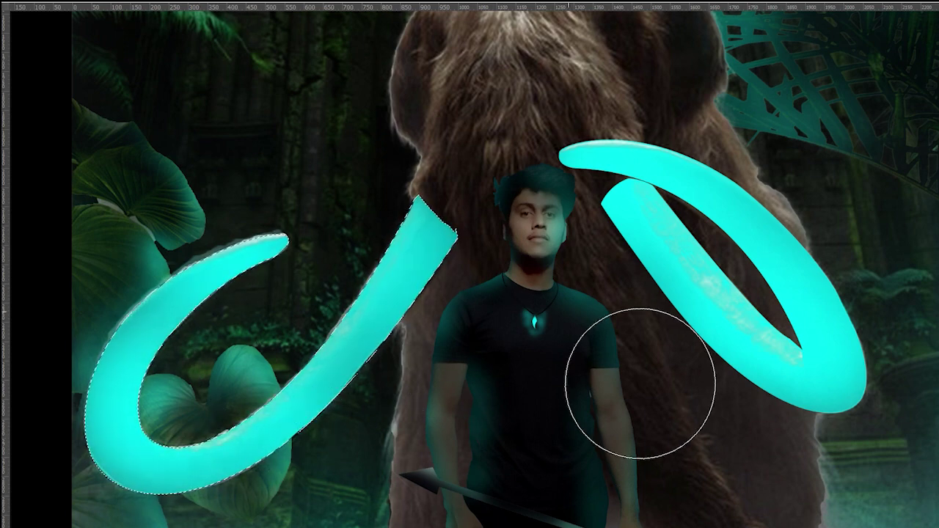
Sample a darker color from the man's shirt, shade the selected tusk's base and curve with it, and clear the selection
left_click(490, 365, "alt")
mouse_move(513, 308)
left_mouse_down()
mouse_move(536, 300)
mouse_move(465, 505)
mouse_move(451, 500)
left_mouse_up()
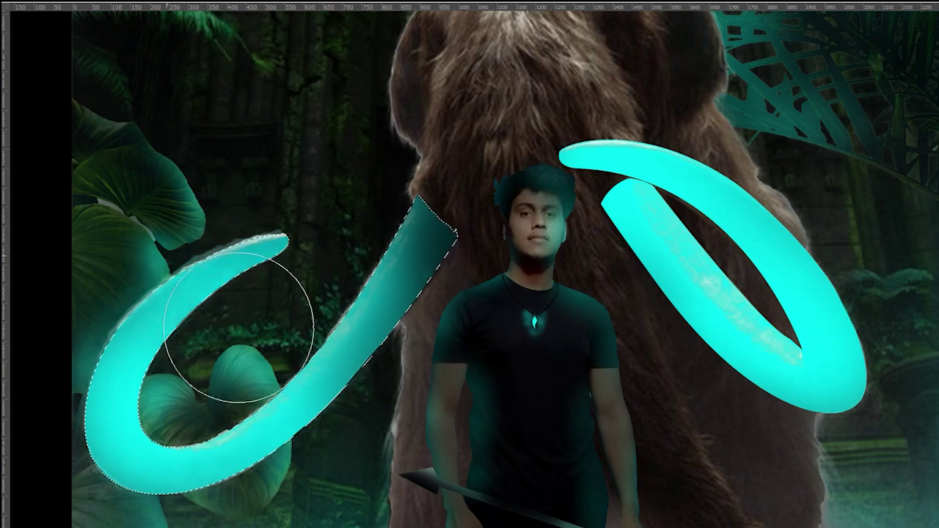
mouse_move(239, 327)
left_mouse_down()
mouse_move(316, 513)
mouse_move(671, 345)
left_mouse_up()
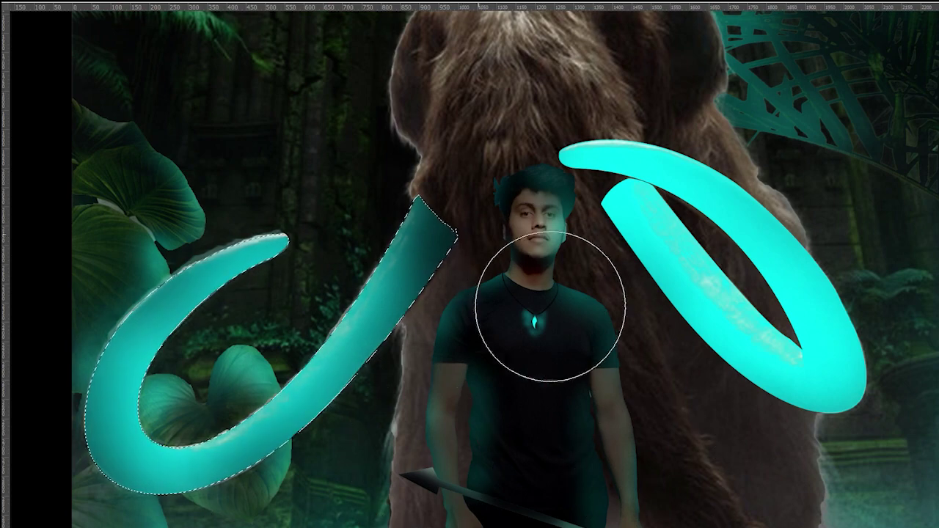
key("ctrl+d")
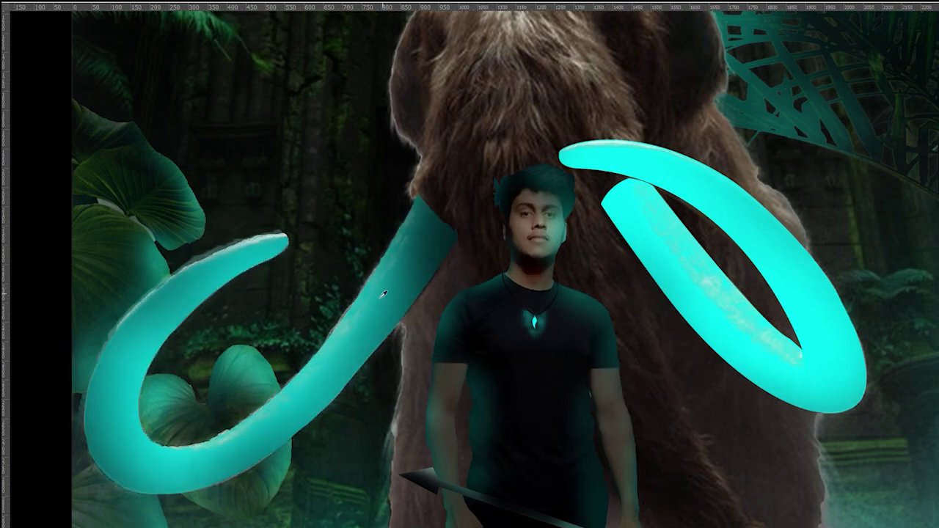
Add a new layer above the masked mammoth layer and brush a soft teal glow around the broad-leaf-side tusk at 32% opacity
key("f")
scroll(329, 191, "down", 3)
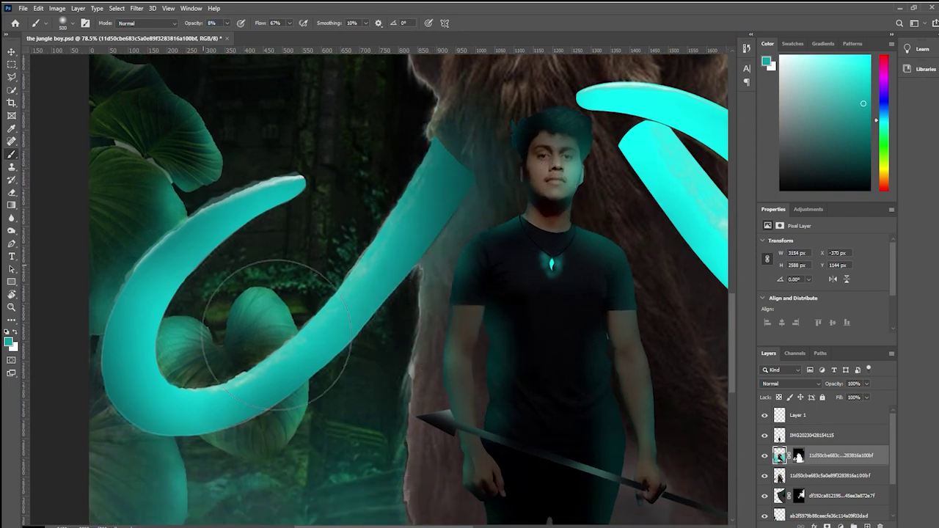
left_click(824, 440)
key("ctrl+shift+alt+n")
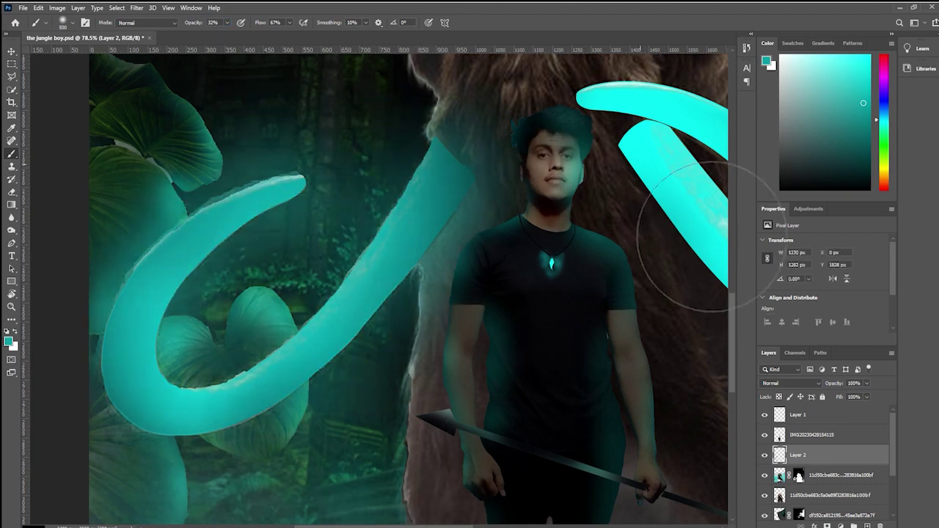
Select the palm-side tusk on the masked mammoth layer with Quick Selection, shade its base darker teal, and clear the selection
left_click_drag(704, 193, 591, 184)
left_click(781, 476)
key("w")
mouse_move(638, 279)
left_mouse_down()
mouse_move(565, 172)
mouse_move(648, 333)
mouse_move(685, 336)
mouse_move(611, 354)
left_mouse_up()
key("b")
key("d")
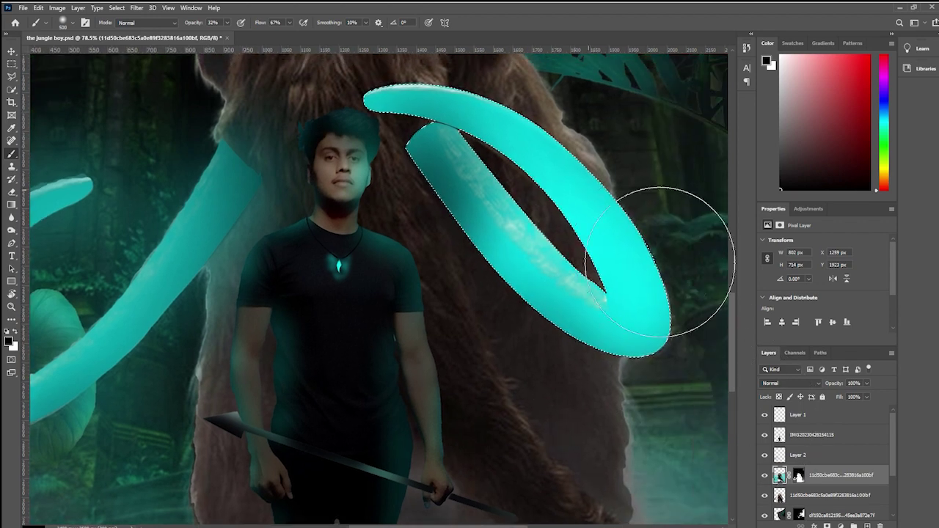
key("ctrl+d")
On Layer 2, brush a soft glow in the tusk's sampled cyan around both tusks and behind the man's head, undoing the last stroke
left_click(799, 454)
left_click(549, 253, "alt")
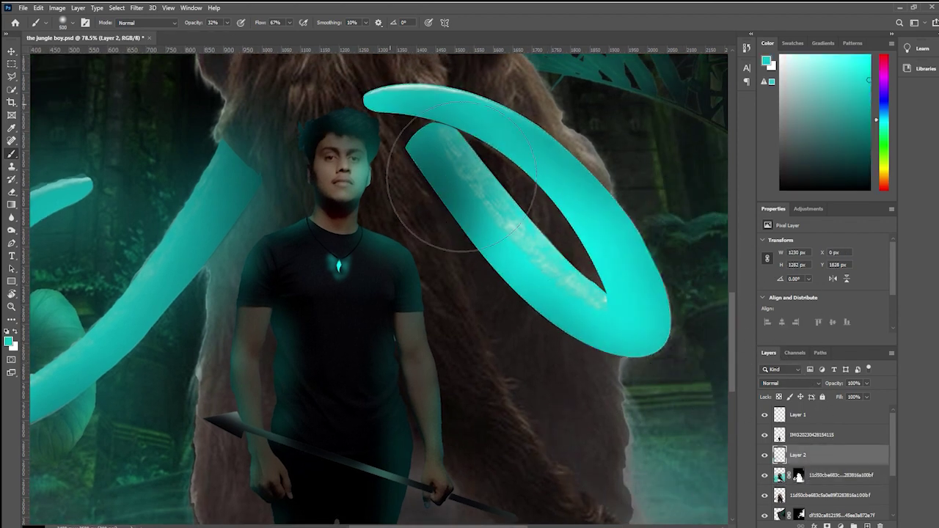
mouse_move(460, 182)
left_mouse_down()
mouse_move(636, 276)
mouse_move(587, 334)
mouse_move(484, 198)
left_mouse_up()
mouse_move(413, 160)
left_mouse_down()
mouse_move(504, 230)
mouse_move(382, 212)
left_mouse_up()
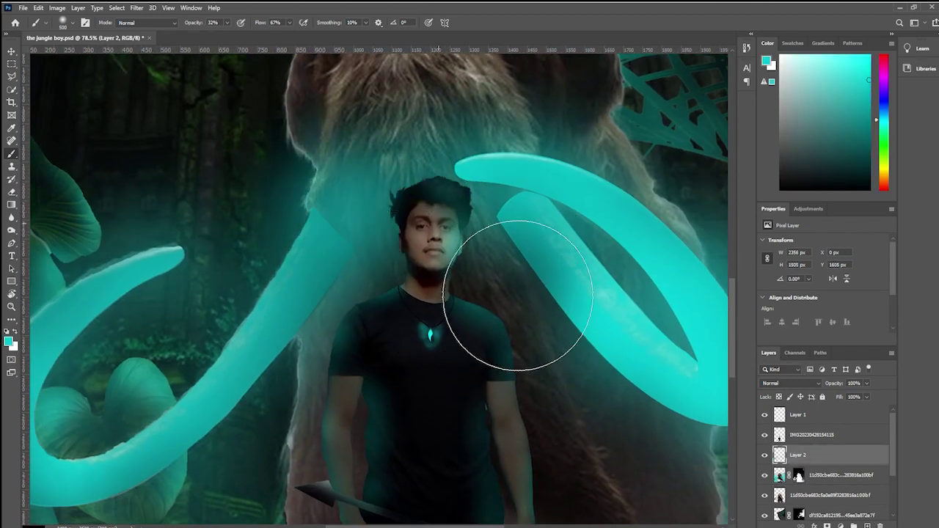
left_click(592, 333)
scroll(555, 233, "down", 8)
mouse_move(620, 211)
left_mouse_down()
mouse_move(575, 227)
mouse_move(564, 255)
left_mouse_up()
mouse_move(444, 210)
left_mouse_down()
mouse_move(465, 210)
mouse_move(493, 190)
left_mouse_up()
key("ctrl+z")
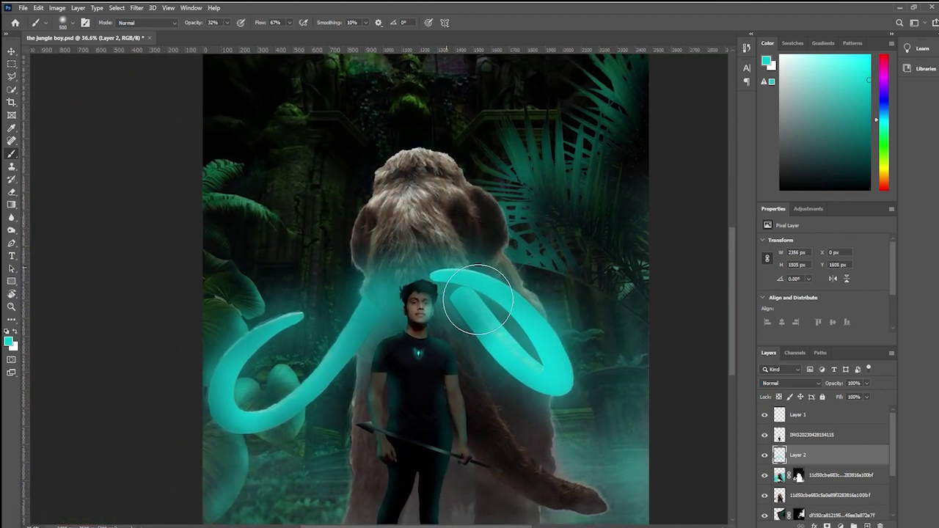
Load the mammoth's mask as a selection, set the brush opacity to 5%, and brush a faint cyan haze over its lower body
scroll(544, 251, "down", 3)
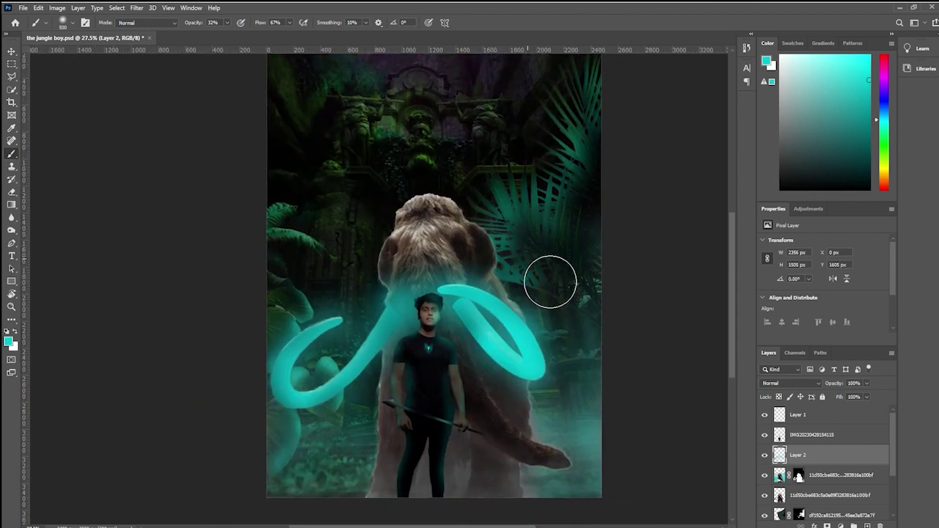
key("alt+bracketleft")
key("alt+bracketleft")
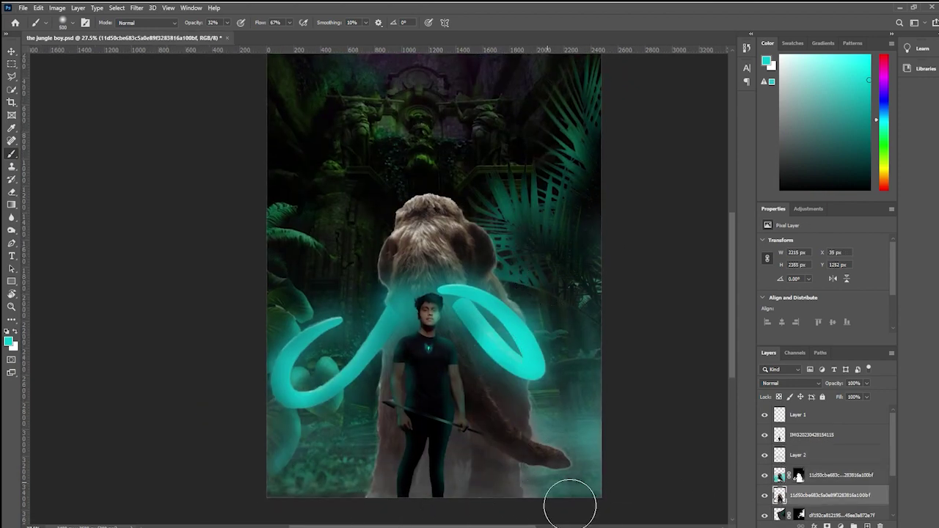
key("alt+bracketright")
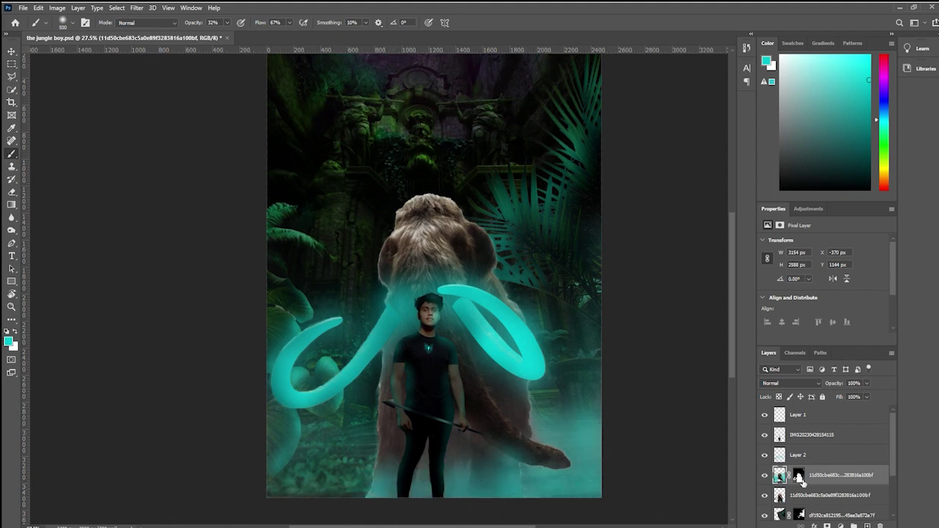
left_click(799, 476, "ctrl")
left_click_drag(200, 22, 191, 22)
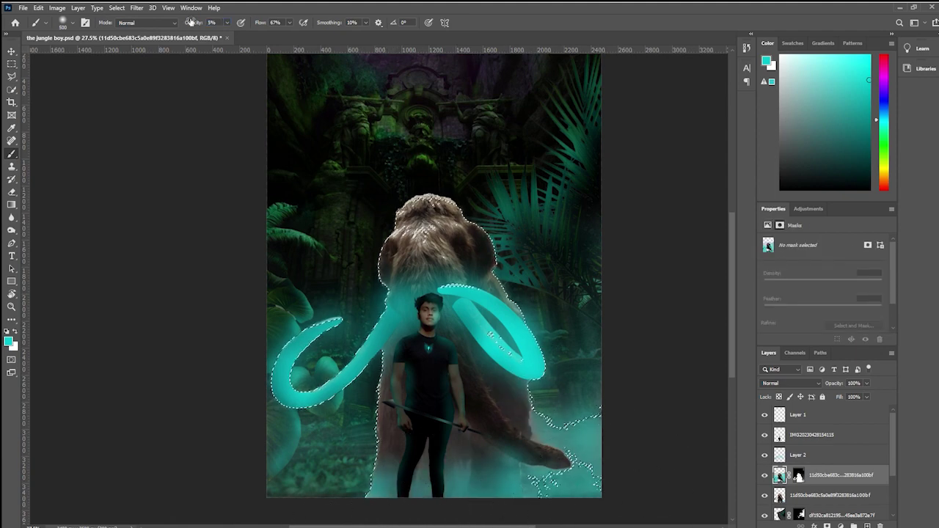
key("ctrl+d")
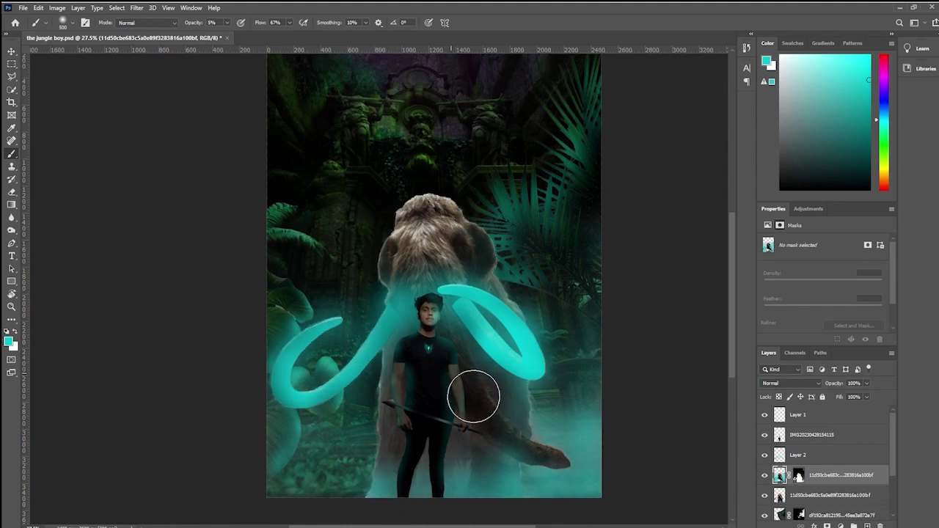
key("ctrl+h")
key("o")
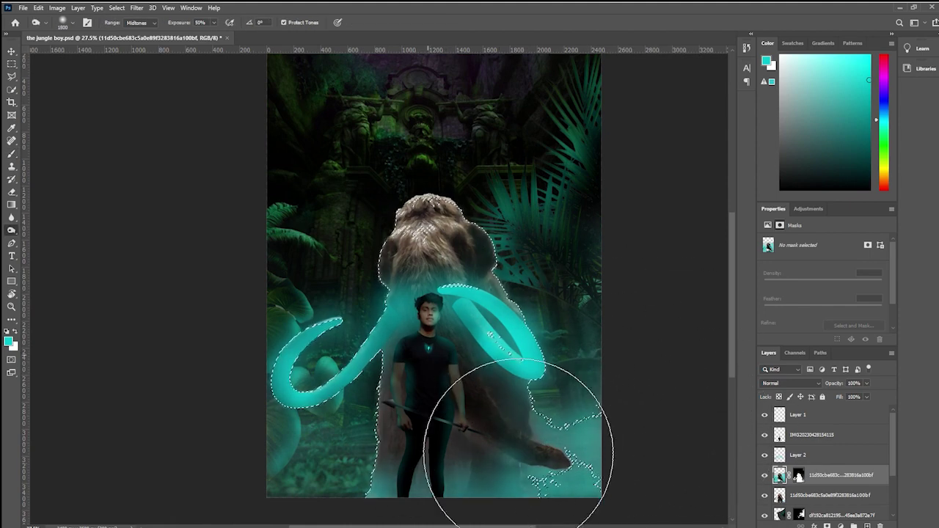
key("ctrl+h")
key("b")
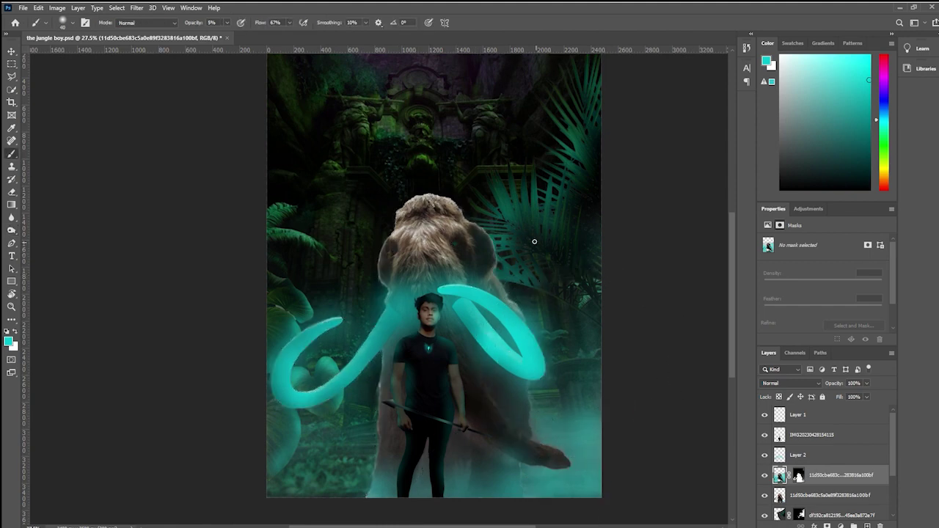
Load Layer 1's contents as a selection and brush a white highlight along the spearhead's upper edge at 86% opacity
scroll(537, 254, "down", 2)
scroll(544, 259, "up", 2)
left_click_drag(438, 282, 481, 286)
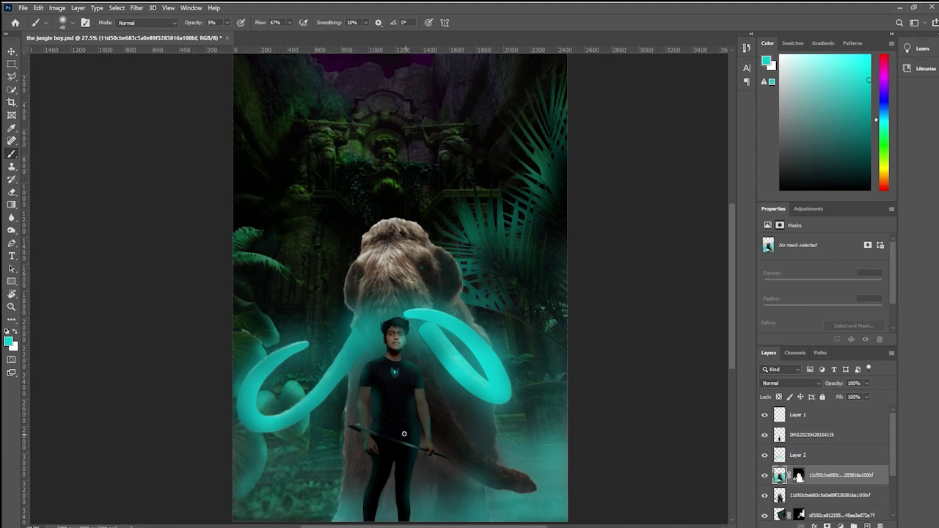
scroll(405, 434, "up", 17)
left_click(15, 332)
left_click(781, 416)
left_click(780, 415, "ctrl")
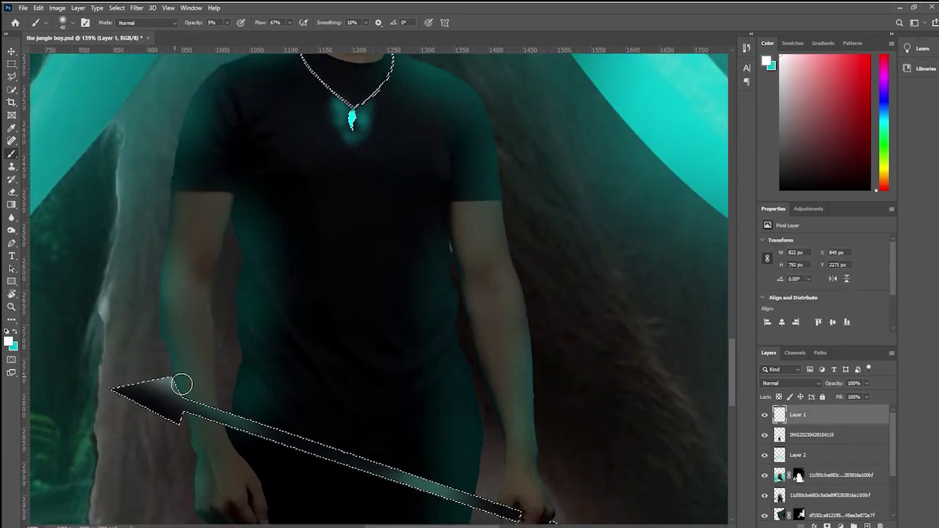
left_click_drag(193, 22, 233, 22)
left_click_drag(197, 392, 103, 399)
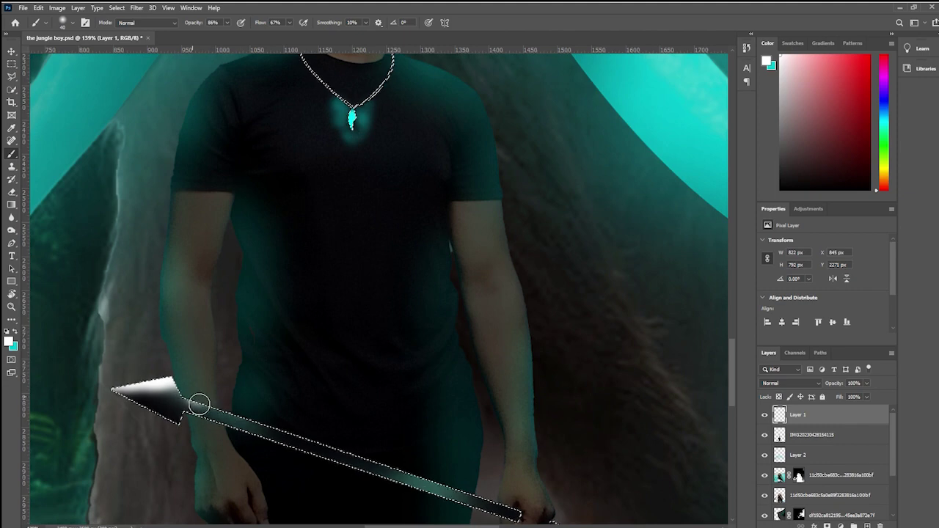
Brush a white highlight along the spear's whole shaft, and tint the shaft and the spearhead's upper edge with cyan
left_click_drag(188, 395, 518, 504)
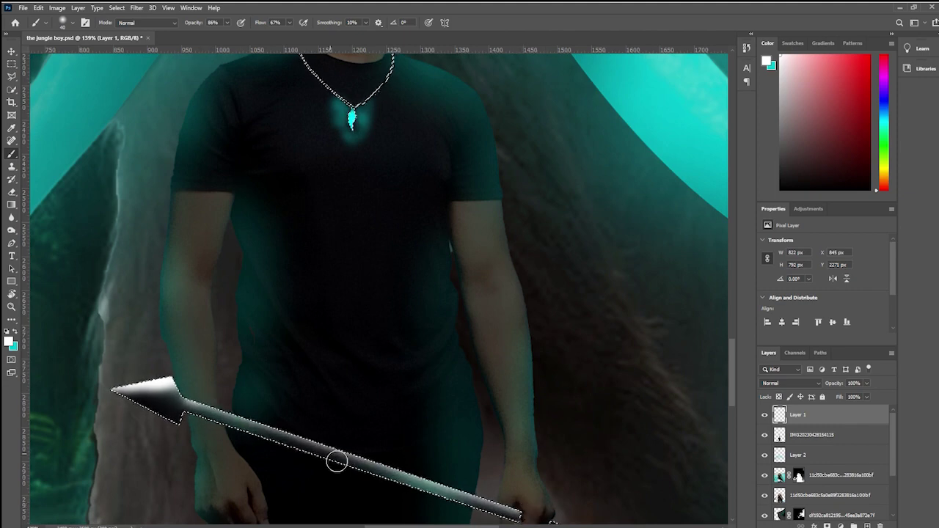
left_click_drag(373, 468, 279, 383)
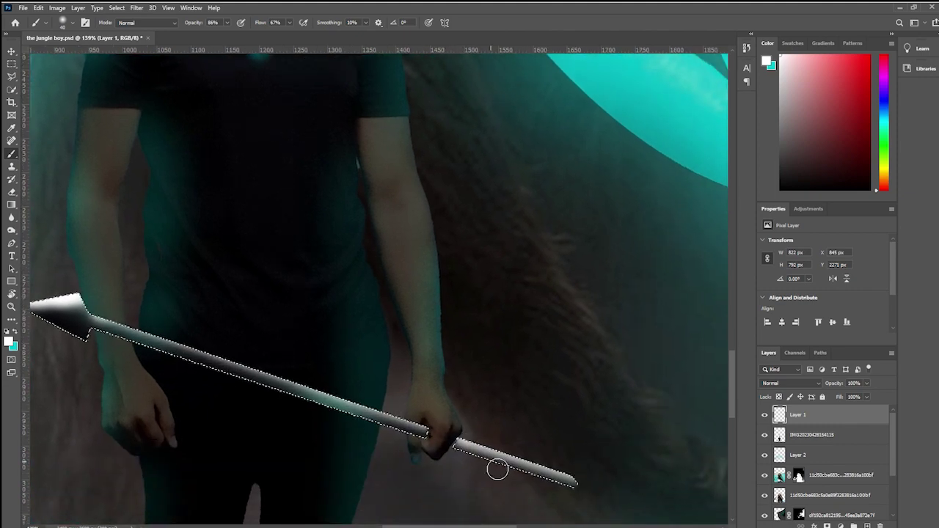
scroll(232, 378, "left", 2)
key("x")
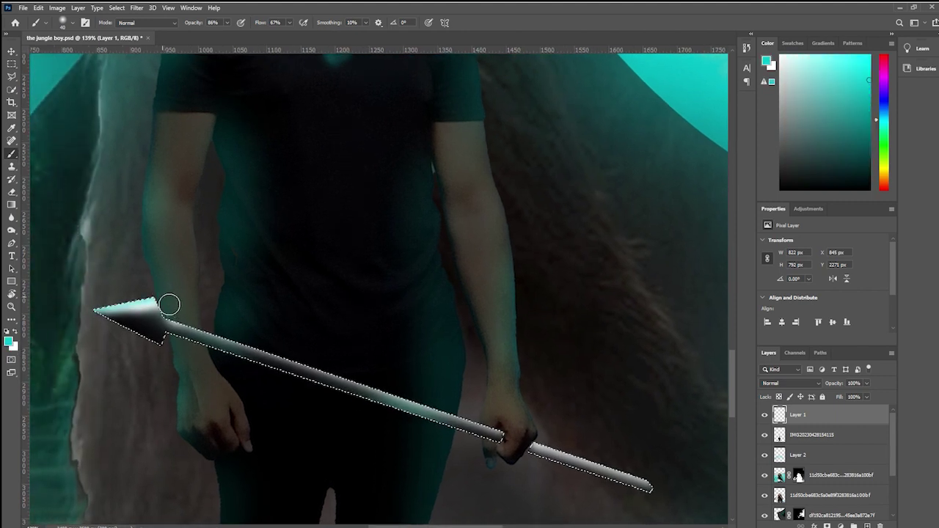
left_click_drag(514, 436, 537, 433)
key("ctrl+z")
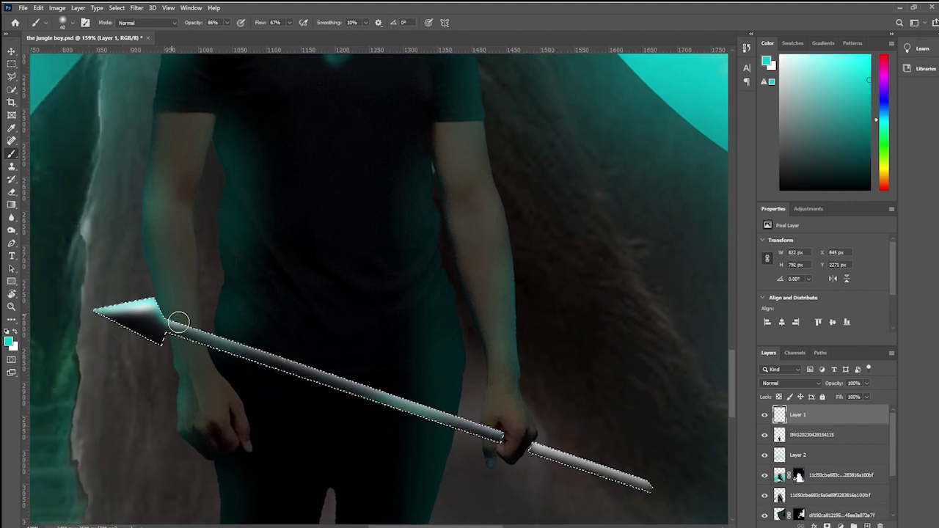
mouse_move(178, 321)
left_mouse_down()
mouse_move(462, 374)
mouse_move(540, 446)
mouse_move(654, 478)
mouse_move(678, 495)
left_mouse_up()
Reset the colours to default, brush black shading along the spear's lower edge, and clear the selection
key("d")
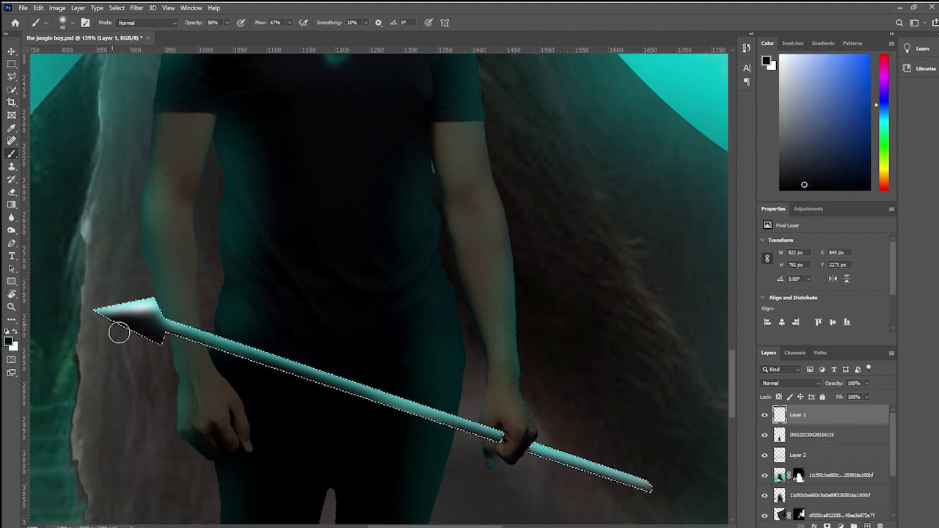
left_click_drag(503, 447, 652, 505)
key("ctrl+d")
Examine the whole composite in full-screen mode, checking the spear, tusks, fog and background together
scroll(452, 330, "down", 7)
scroll(453, 330, "up", 2)
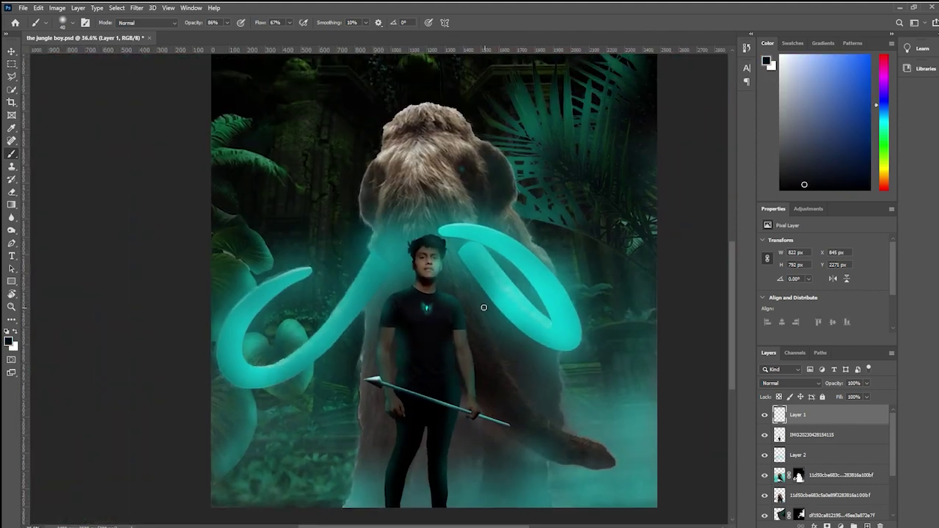
scroll(483, 308, "down", 1)
scroll(484, 309, "up", 1)
key("f")
key("f")
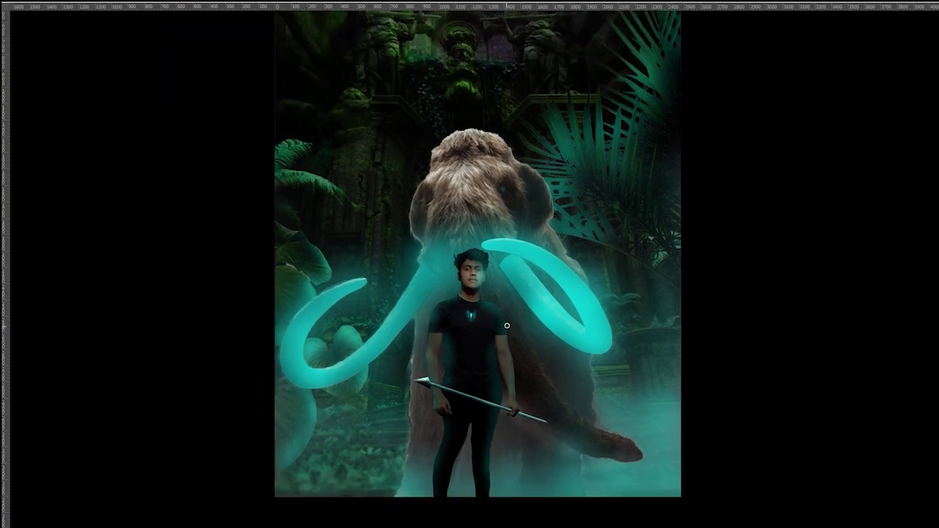
scroll(504, 336, "up", 2)
scroll(501, 335, "down", 2)
scroll(503, 387, "up", 1)
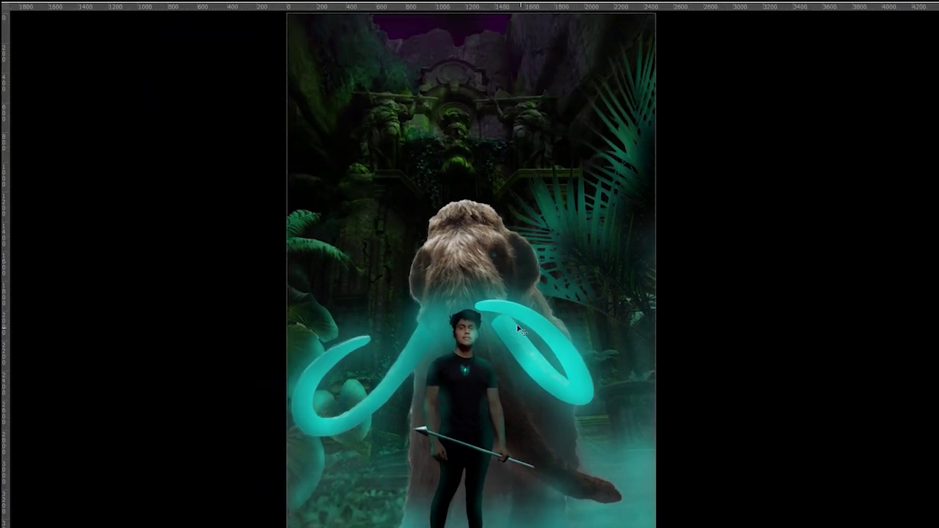